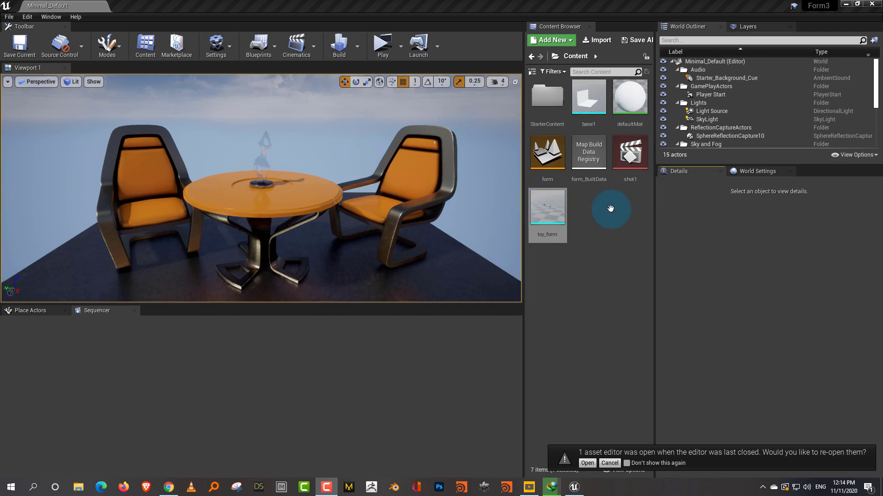
# Open the form level and reopen the shot1 sequence that was open in the last session
pyautogui.moveTo(552, 158)
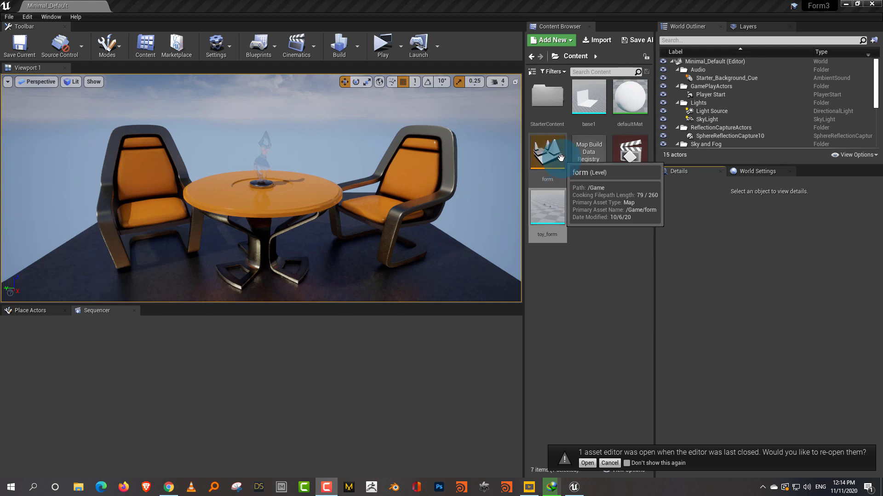
pyautogui.doubleClick(555, 158)
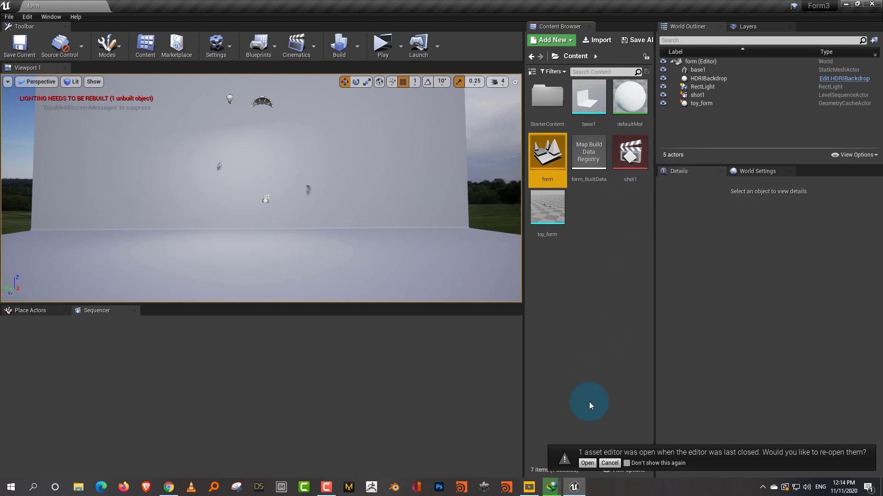
pyautogui.click(584, 464)
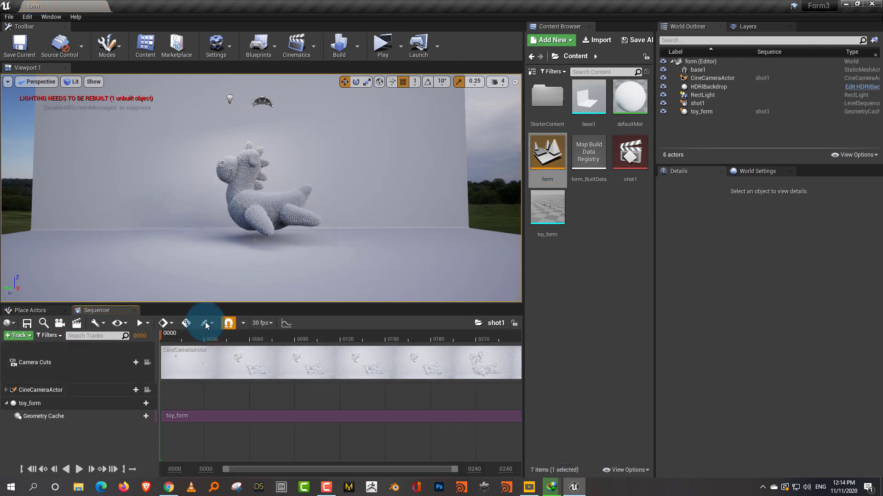
# View the shot1 sequence through its camera cuts, play the toy animation, and park the playhead at frame 78
pyautogui.click(147, 364)
pyautogui.moveTo(178, 345); pyautogui.dragTo(112, 349)
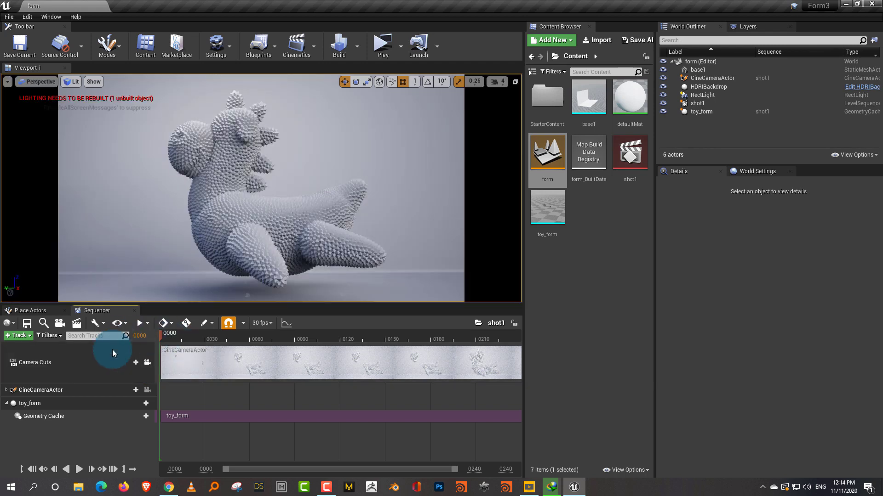
pyautogui.click(78, 469)
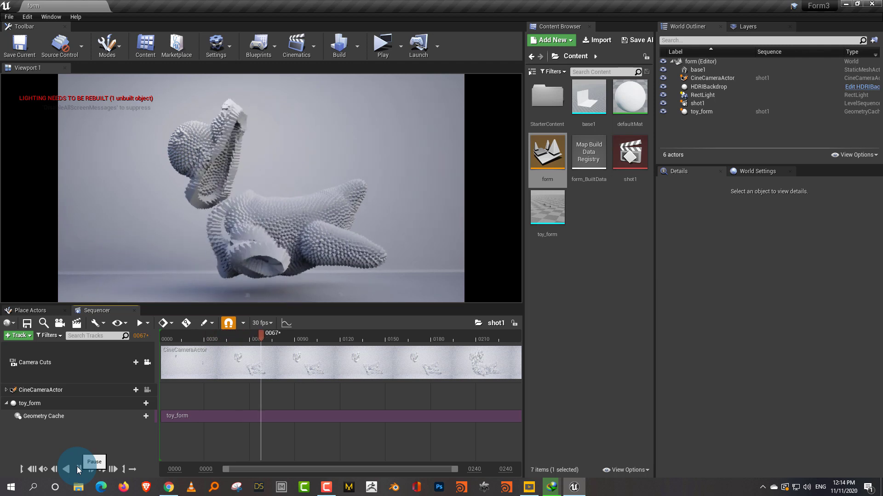
pyautogui.click(73, 469)
pyautogui.click(321, 335)
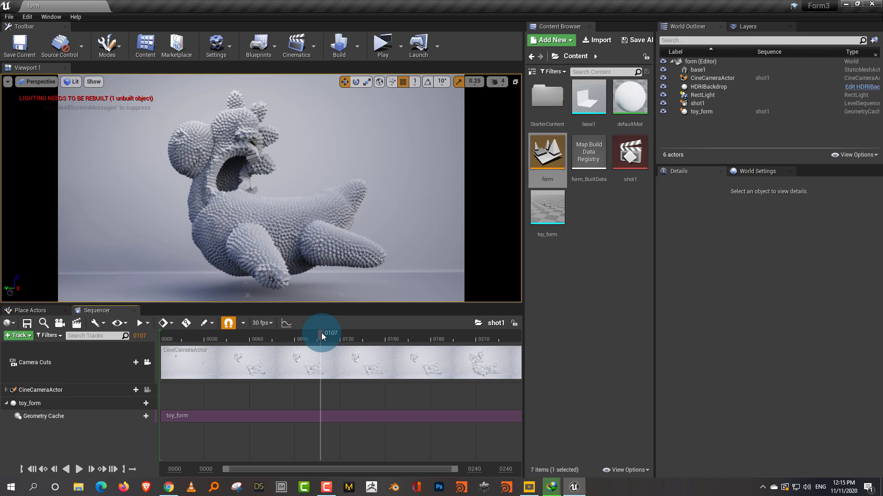
pyautogui.moveTo(321, 332); pyautogui.dragTo(277, 345)
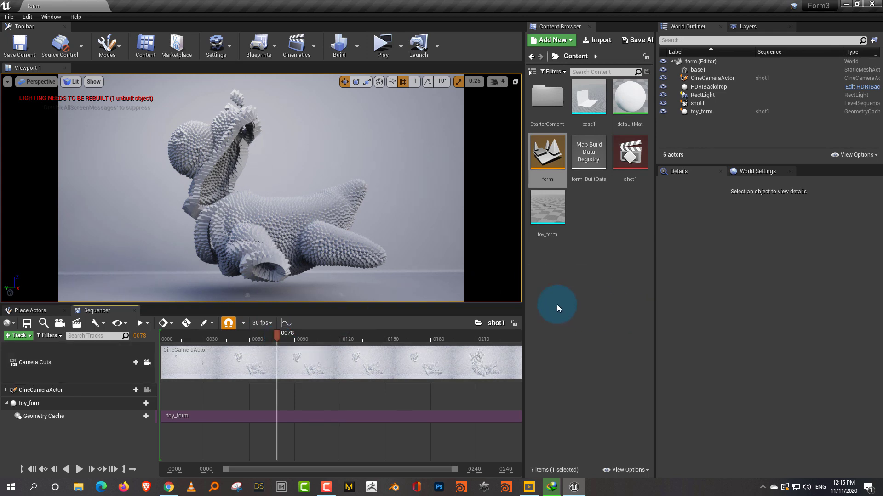
# Widen the Content Browser and create a new material in the Content folder
pyautogui.moveTo(523, 292); pyautogui.dragTo(482, 286)
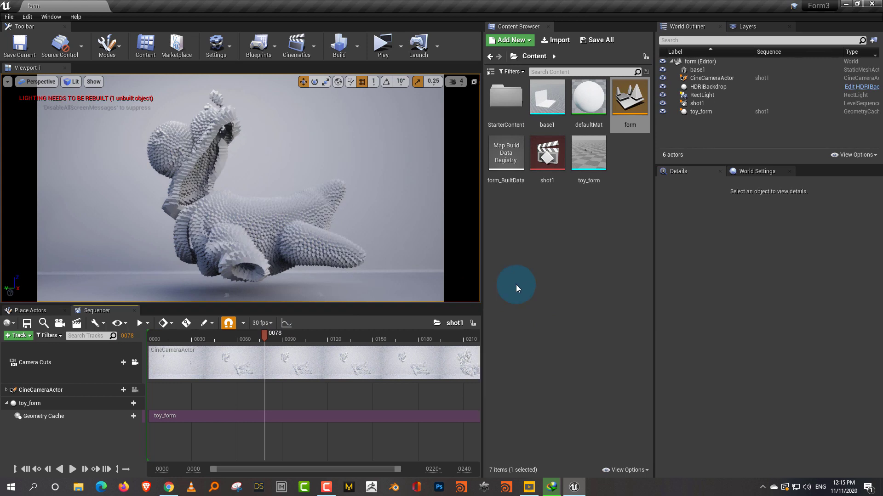
pyautogui.click(550, 255)
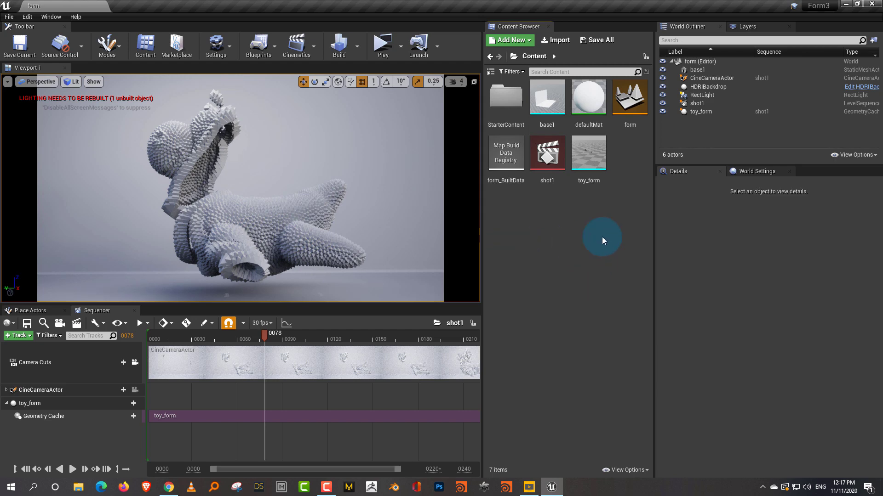
pyautogui.rightClick(528, 224)
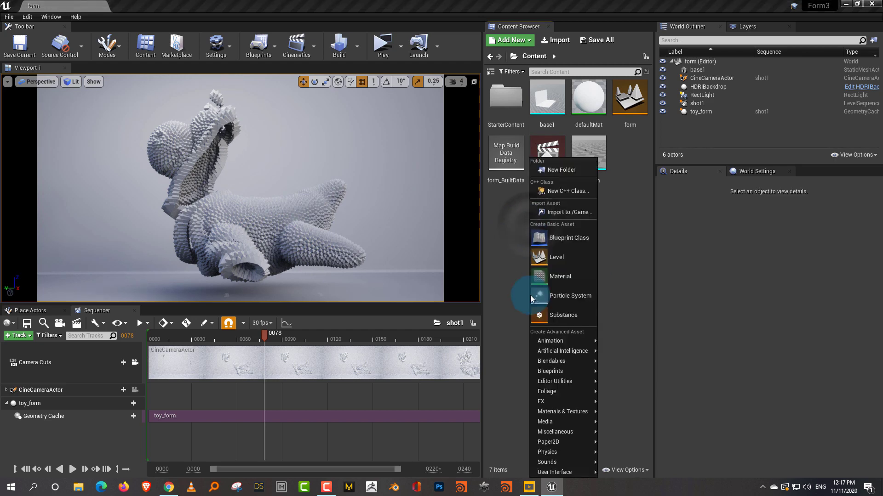
pyautogui.click(569, 278)
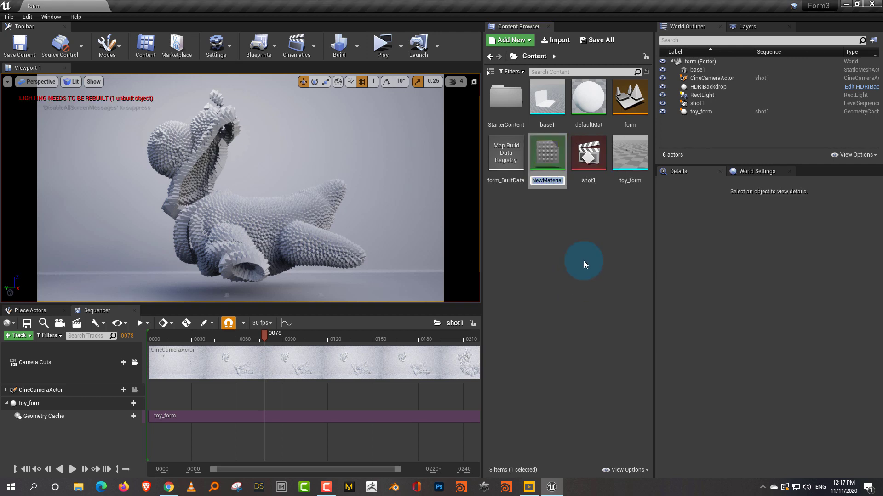
# Name the new material vertex_color_mat, with underscores instead of spaces
pyautogui.write('vert')
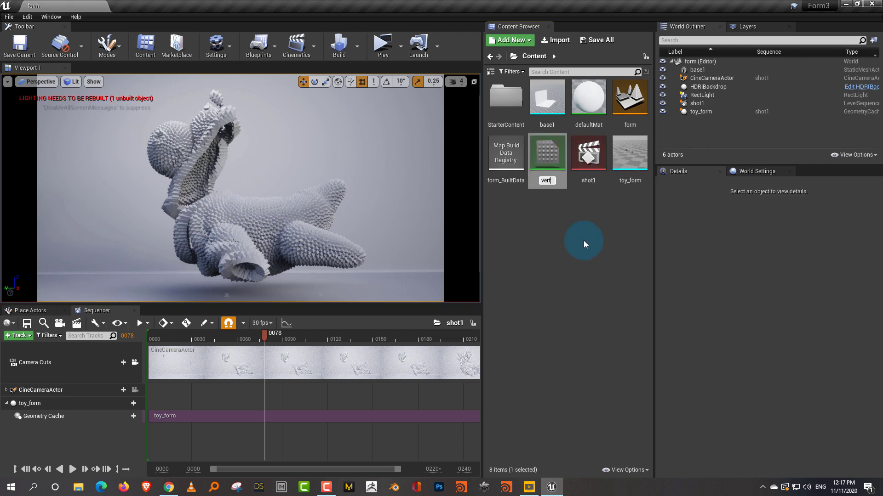
pyautogui.write('ex color mat')
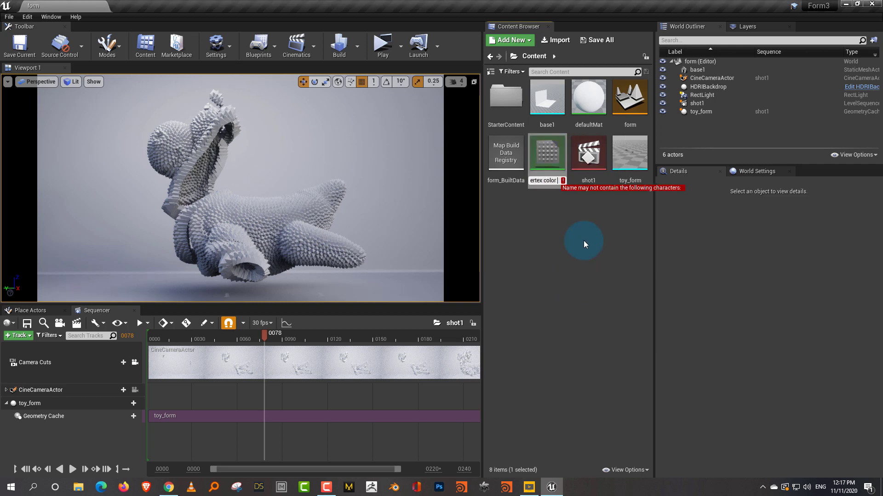
pyautogui.press('Home')
pyautogui.press('Right')
pyautogui.press('Right')
pyautogui.press('Right')
pyautogui.press('Right')
pyautogui.press('Right')
pyautogui.press('Right')
pyautogui.press('Delete')
pyautogui.write('_')
pyautogui.press('Right')
pyautogui.press('Right')
pyautogui.press('Right')
pyautogui.press('Right')
pyautogui.press('Right')
pyautogui.press('Delete')
pyautogui.write('_')
pyautogui.press('Return')
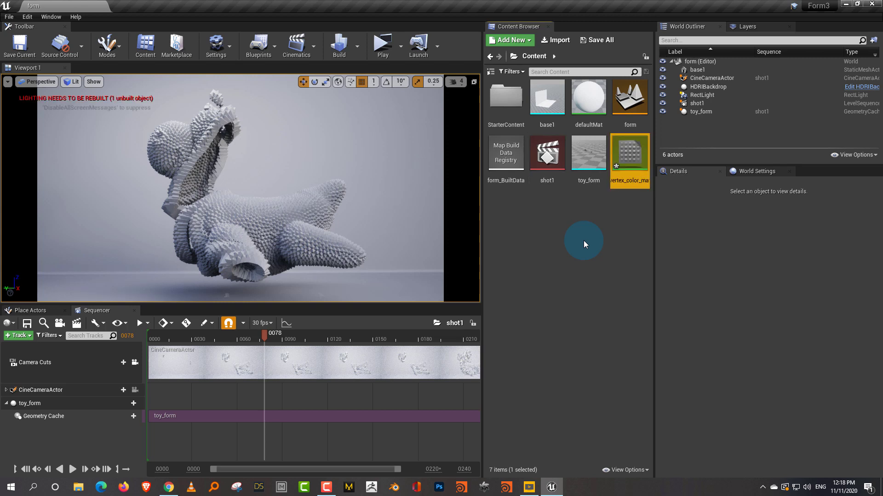
# Open vertex_color_mat in the material editor, enlarge its window, and make room in the graph beside the result node
pyautogui.doubleClick(627, 152)
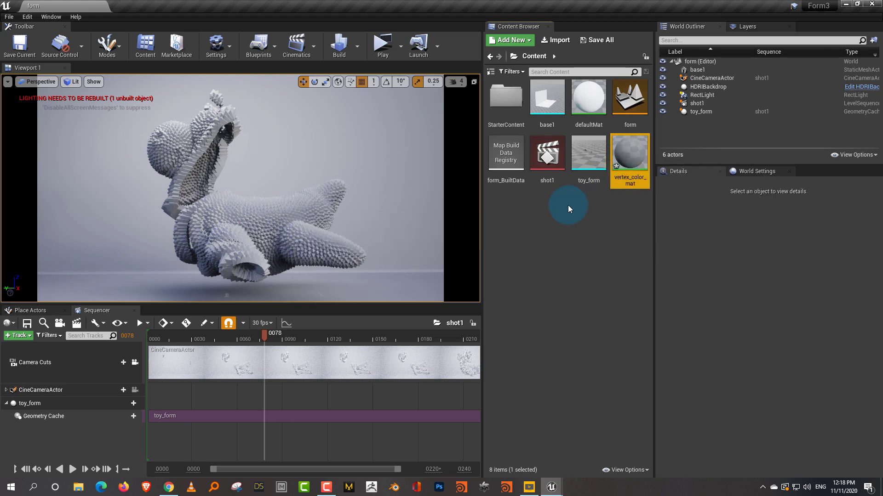
pyautogui.moveTo(557, 189); pyautogui.dragTo(607, 196, button='right')
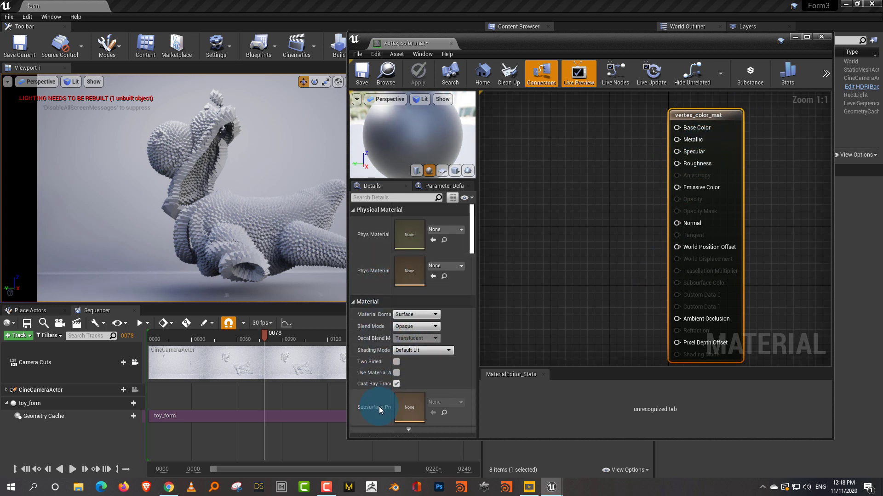
pyautogui.click(323, 282)
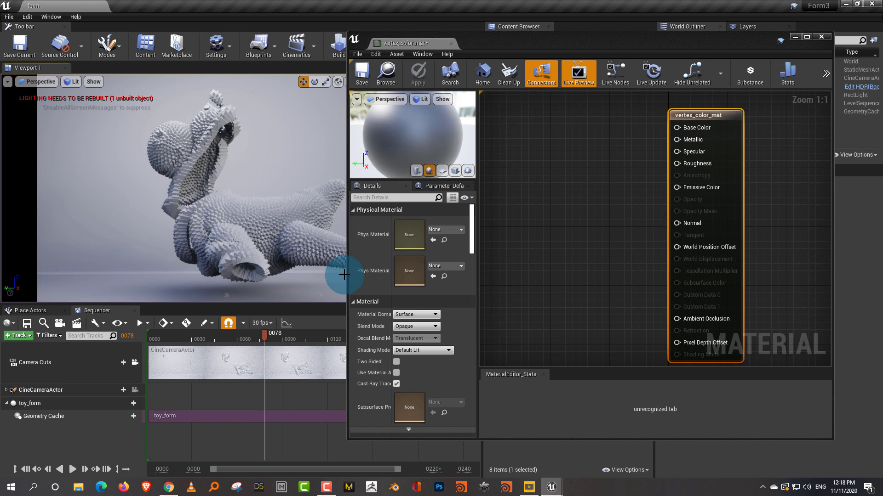
pyautogui.moveTo(347, 276); pyautogui.dragTo(282, 272)
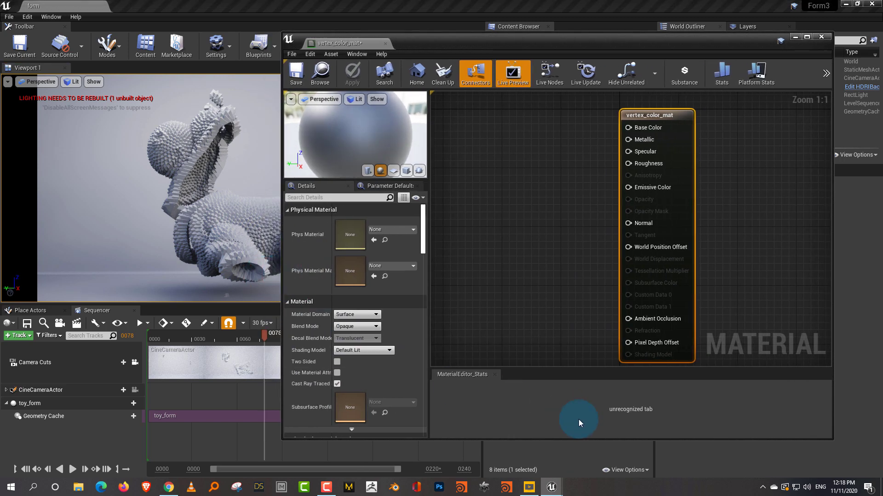
pyautogui.moveTo(657, 440); pyautogui.dragTo(650, 472)
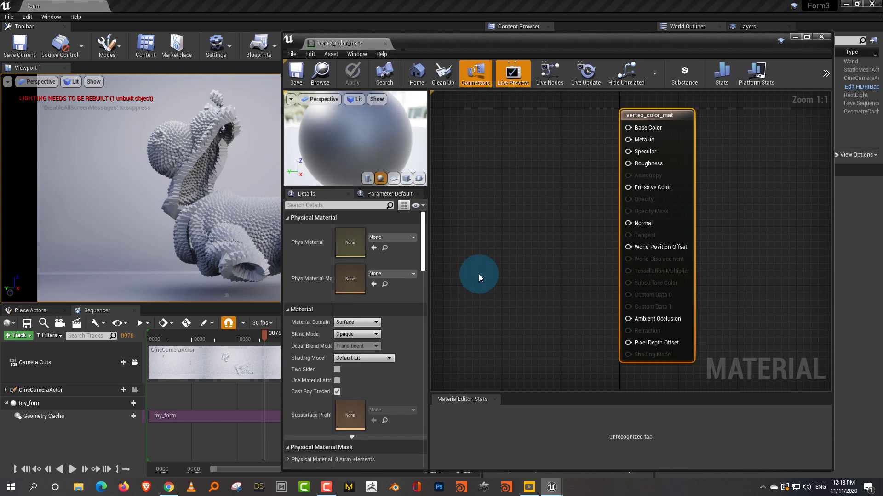
pyautogui.moveTo(536, 240); pyautogui.dragTo(605, 234, button='right')
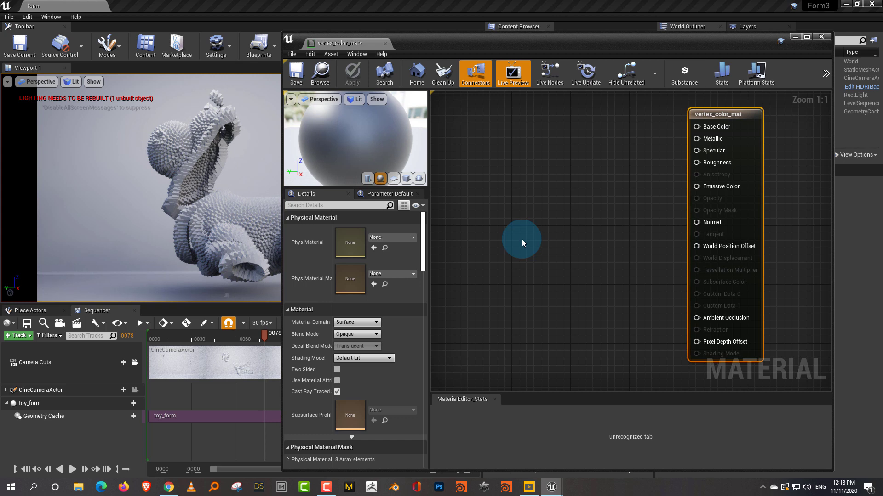
# Review the material domain options and try the Translucent blend mode before restoring Opaque
pyautogui.click(341, 323)
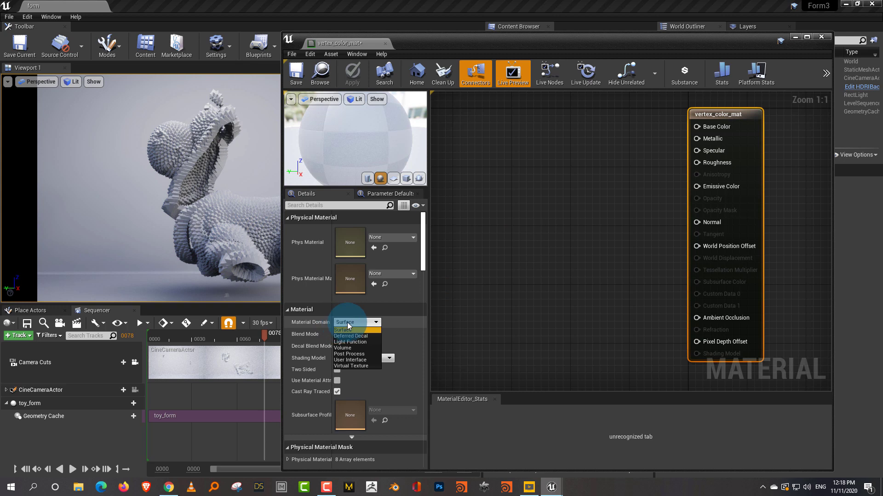
pyautogui.click(408, 334)
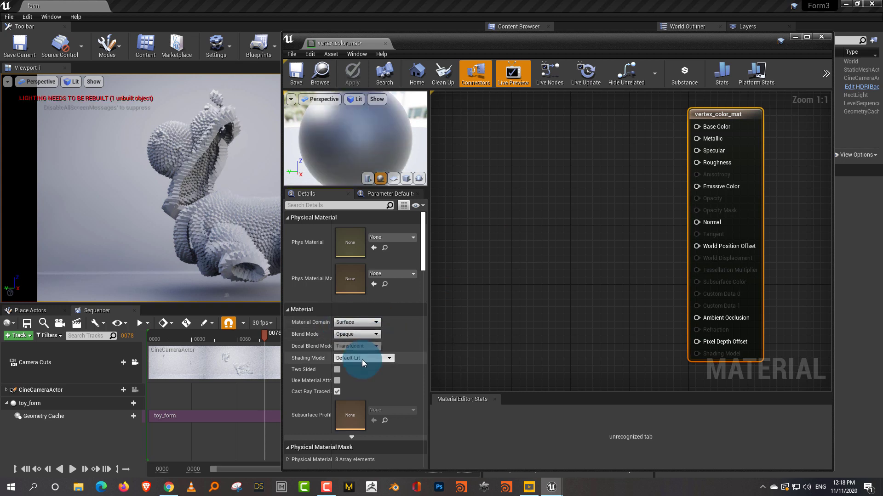
pyautogui.click(354, 333)
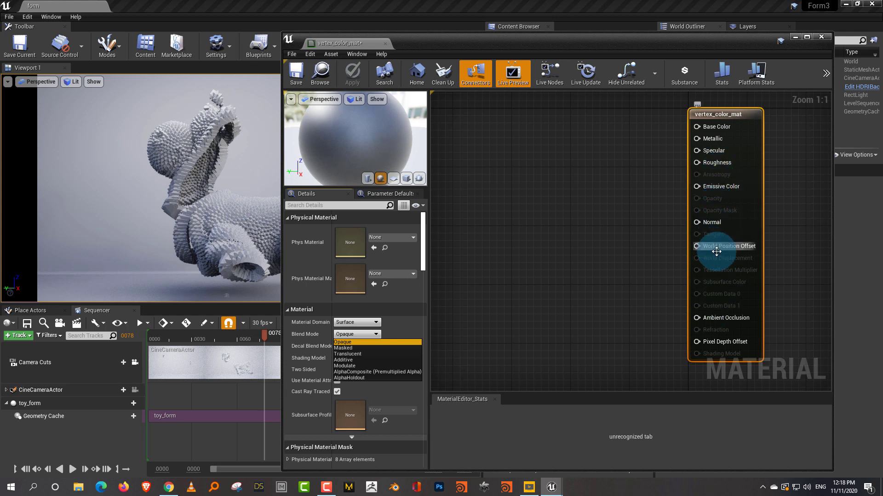
pyautogui.click(370, 355)
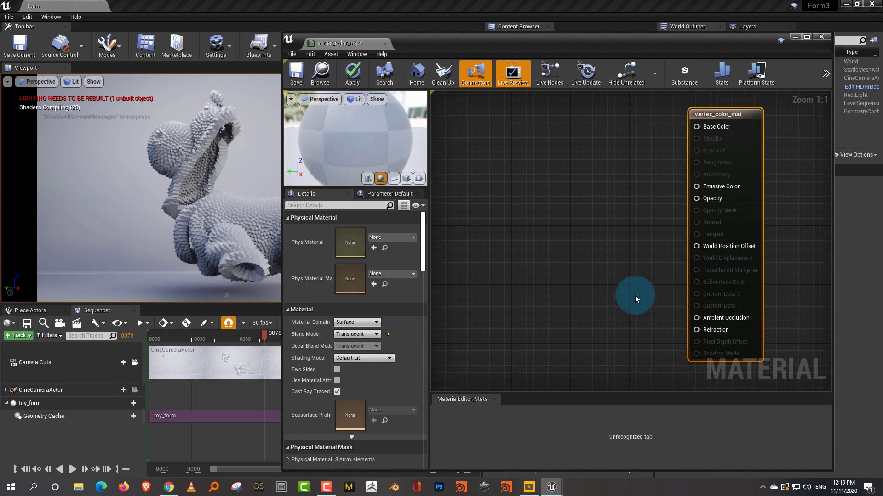
pyautogui.click(363, 335)
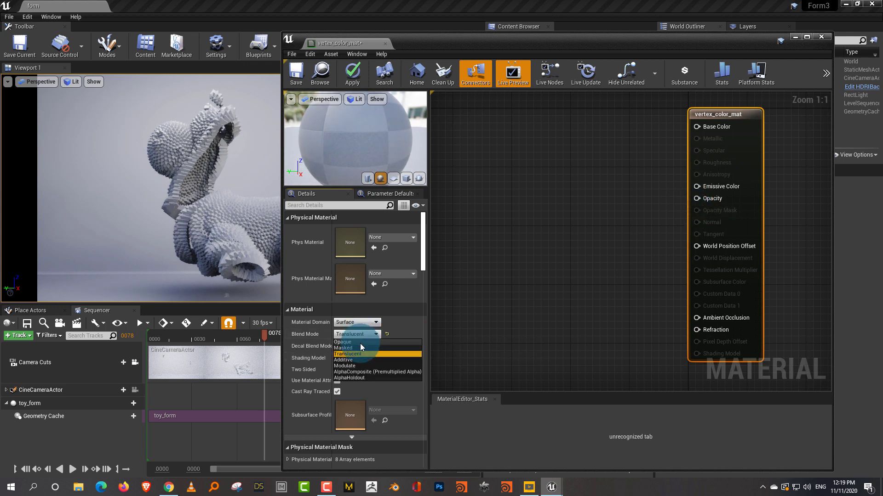
pyautogui.click(360, 344)
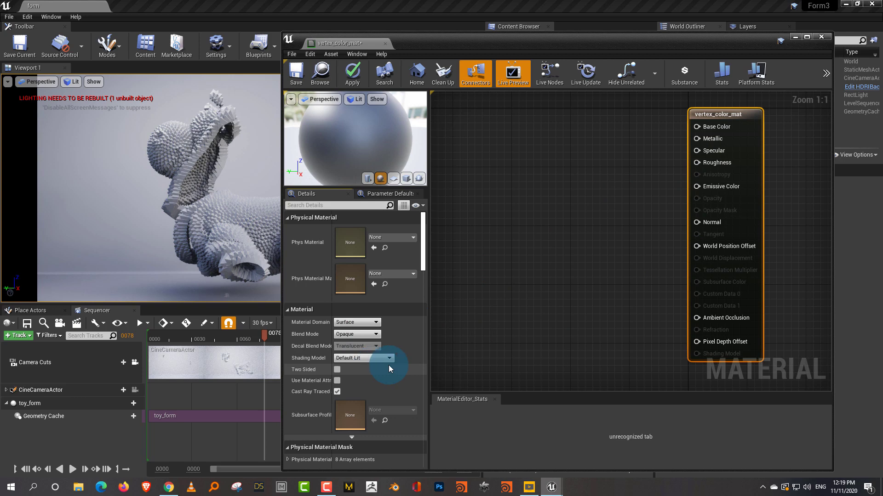
# Examine the material's Translucency, Translucency Self Shadowing and Usage settings
pyautogui.moveTo(422, 230); pyautogui.dragTo(423, 277)
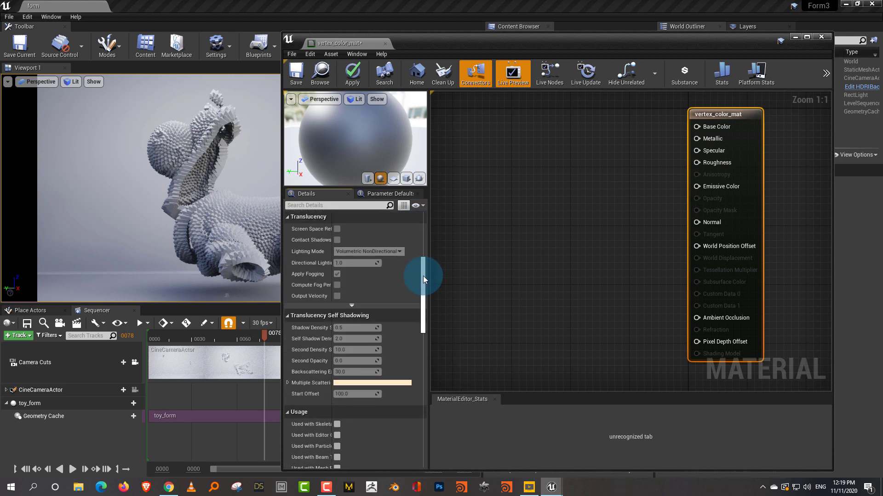
pyautogui.click(331, 339)
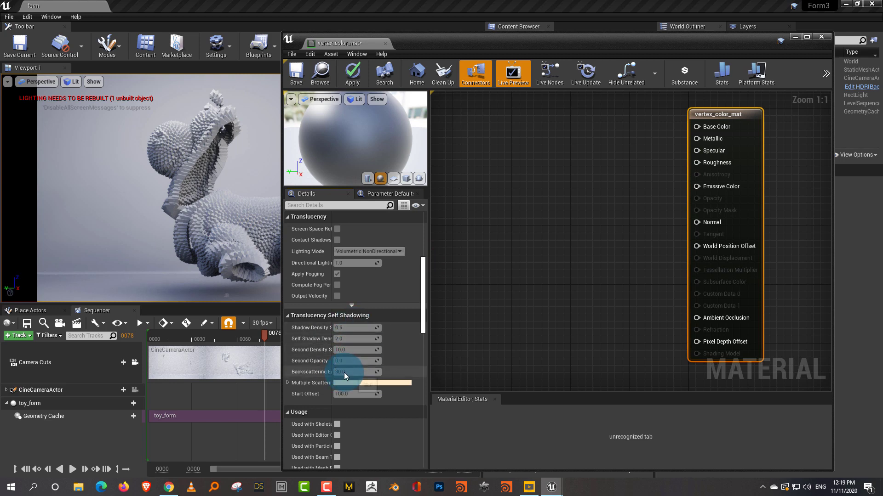
pyautogui.scroll(-4, 391, 338)
pyautogui.scroll(-3, 394, 336)
pyautogui.scroll(8, 393, 334)
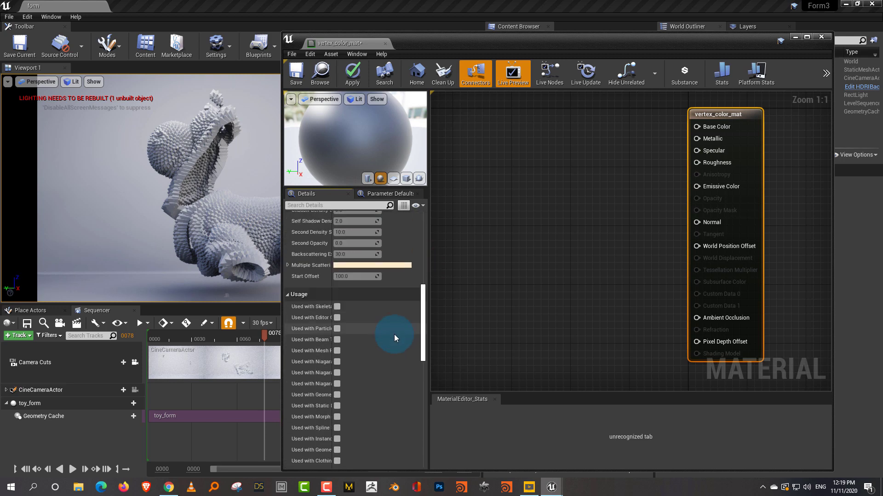
pyautogui.scroll(6, 394, 335)
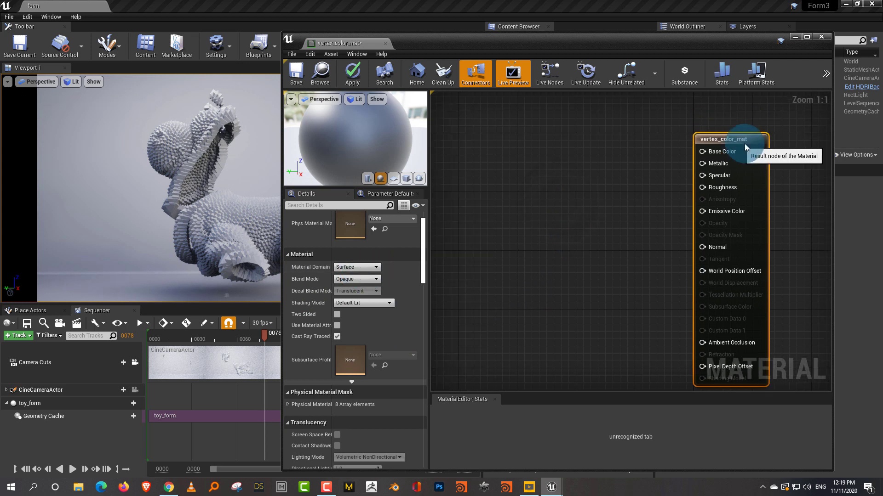
# Add a VectorParameter node beside the result node in the material graph and name it base_color
pyautogui.moveTo(432, 125); pyautogui.dragTo(459, 150, button='right')
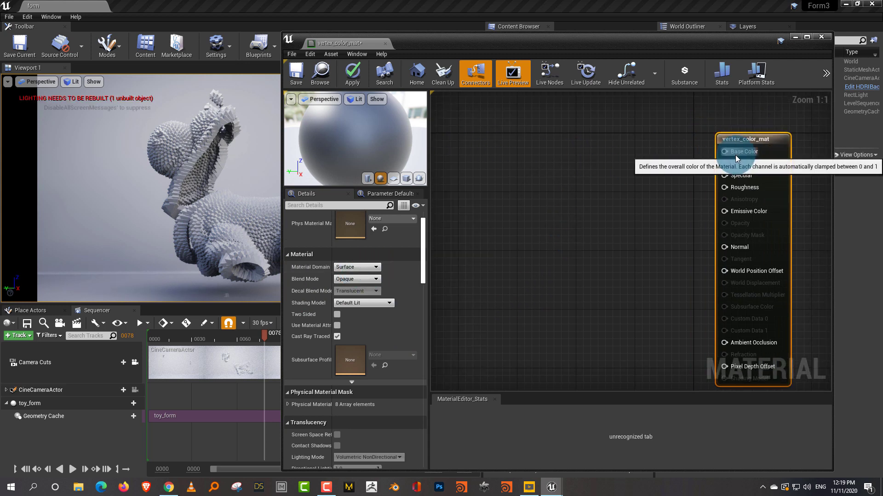
pyautogui.rightClick(504, 161)
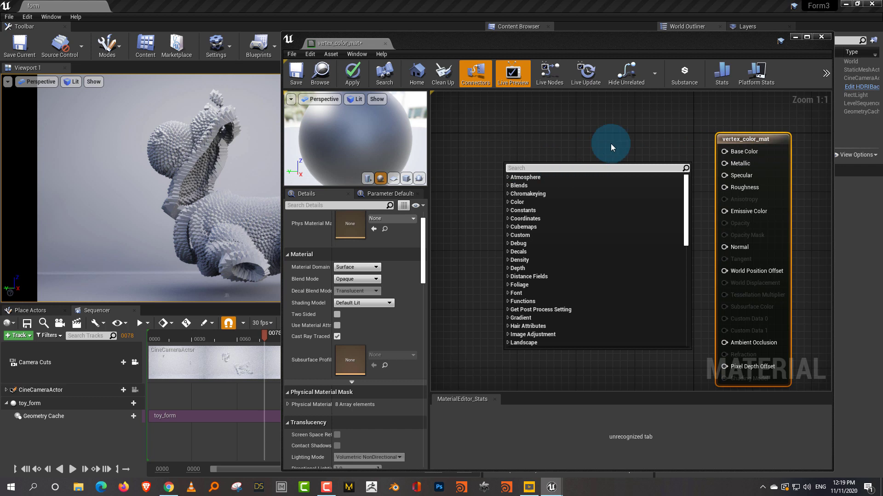
pyautogui.click(625, 136)
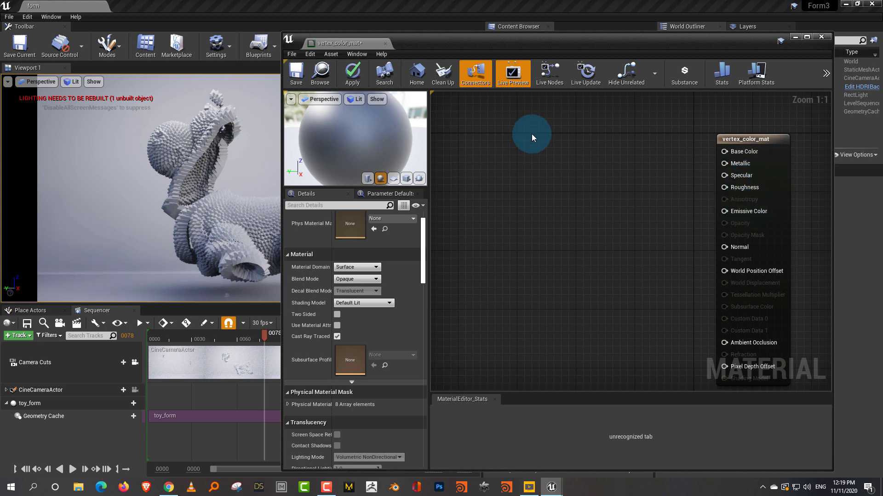
pyautogui.rightClick(490, 146)
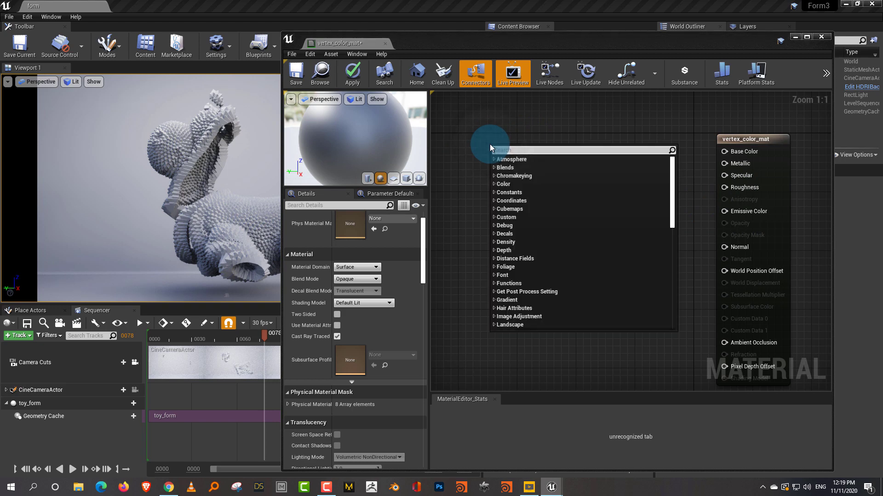
pyautogui.write('vector pa')
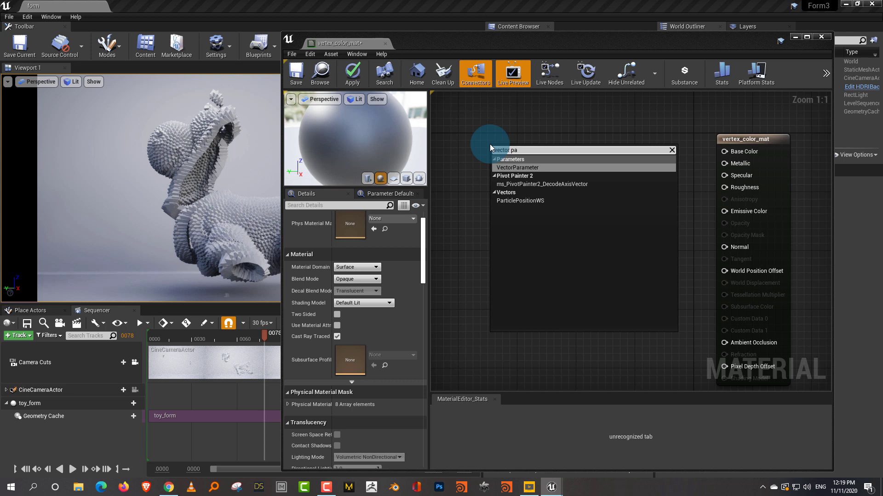
pyautogui.click(547, 169)
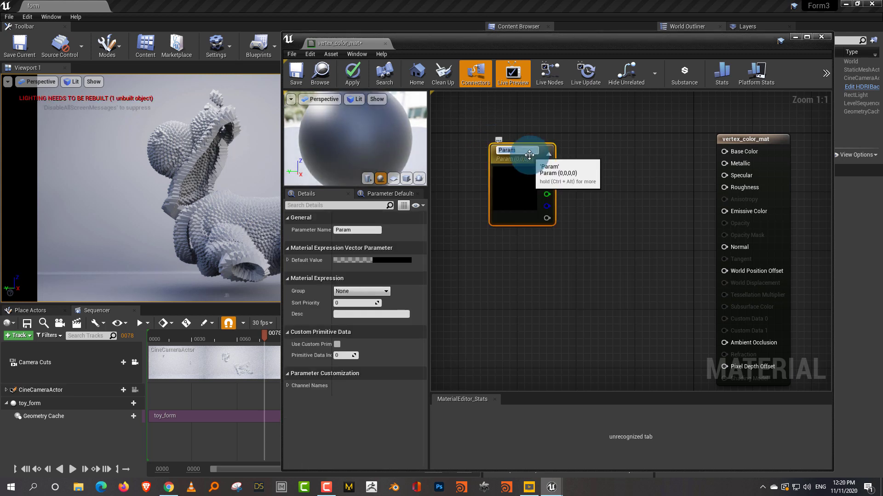
pyautogui.write('base_color')
pyautogui.press('Return')
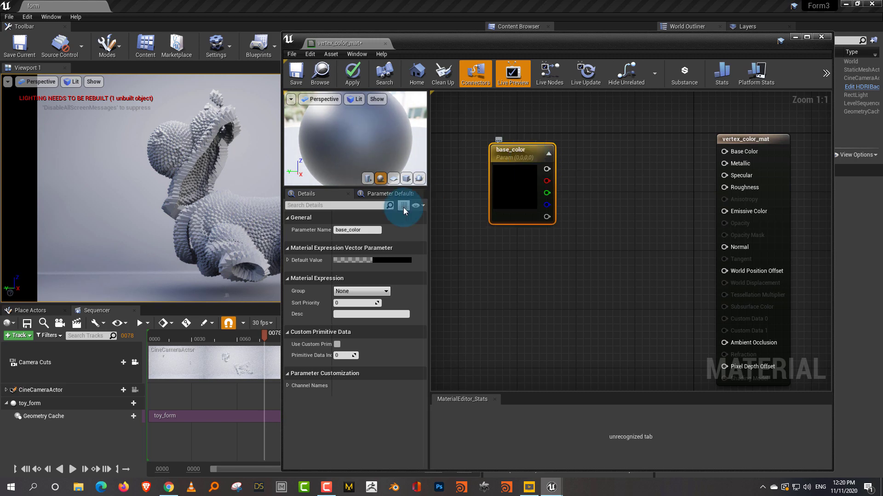
# Set the base_color parameter's default value to a pinkish red of about 0.88, 0.21, 0.237
pyautogui.click(372, 260)
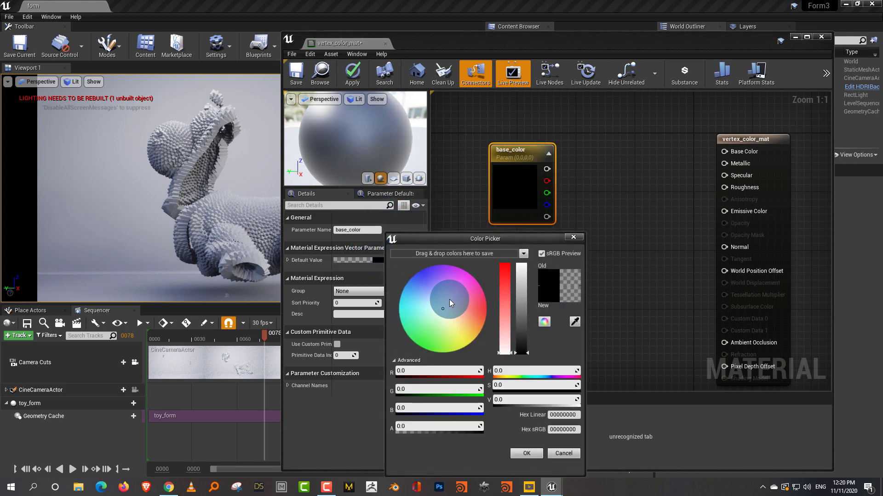
pyautogui.moveTo(451, 303); pyautogui.dragTo(522, 285)
pyautogui.click(527, 452)
# Move the base_color node higher in the graph and connect its RGB output to the Base Color input
pyautogui.moveTo(520, 142); pyautogui.dragTo(526, 110)
pyautogui.click(594, 140)
pyautogui.moveTo(573, 137); pyautogui.dragTo(727, 151)
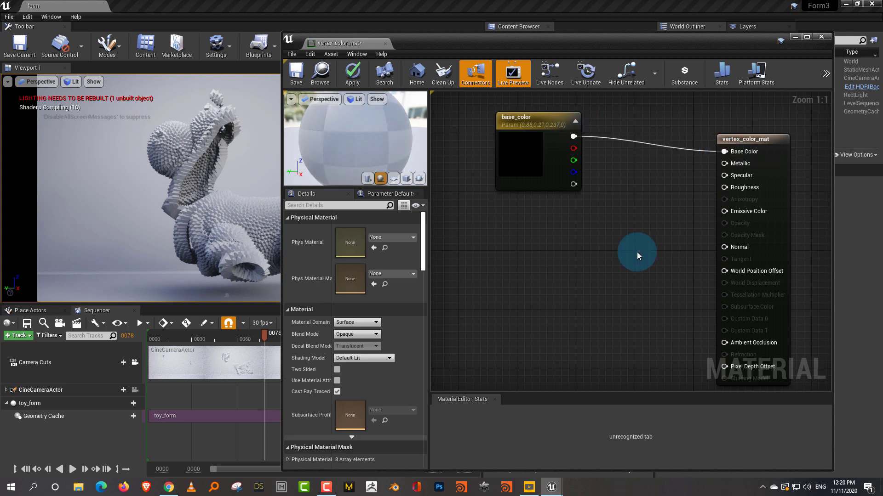
# Try breaking the link at the Base Color input and wiring it to the base_color node again
pyautogui.rightClick(732, 152)
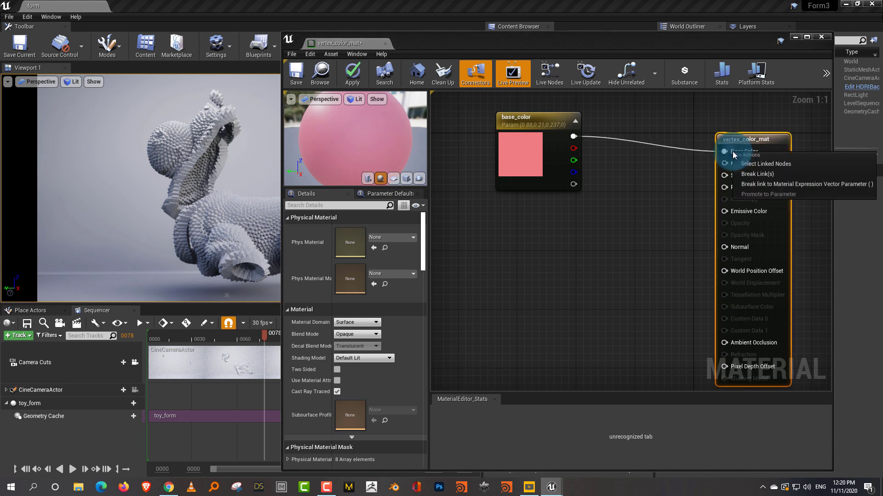
pyautogui.click(765, 175)
pyautogui.moveTo(574, 137); pyautogui.dragTo(619, 187)
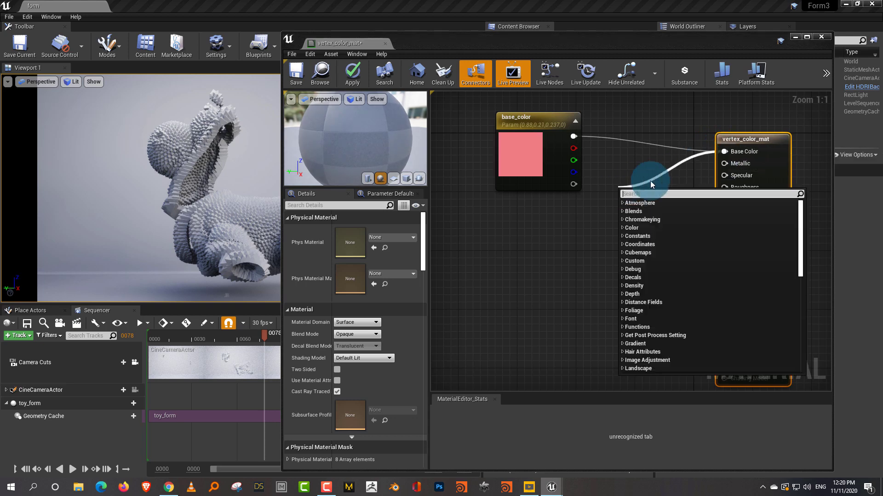
pyautogui.click(628, 169)
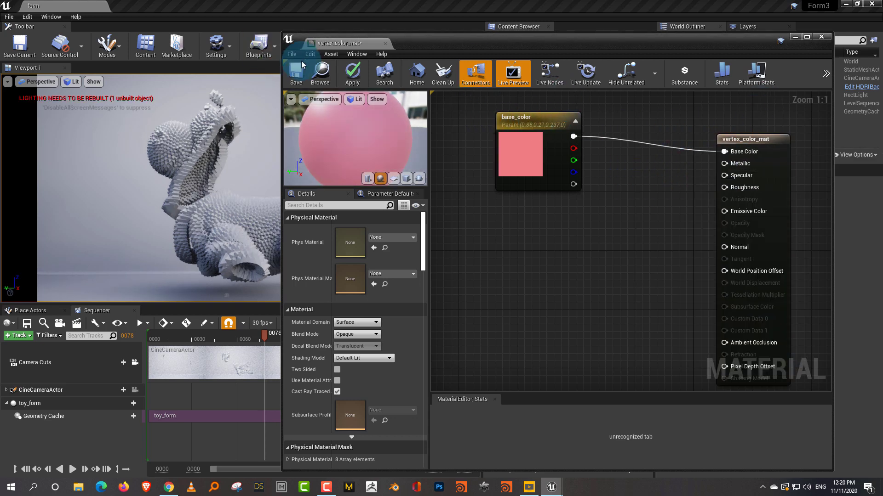
# Save the vertex_color_mat material and close its editor
pyautogui.moveTo(421, 40); pyautogui.dragTo(406, 54)
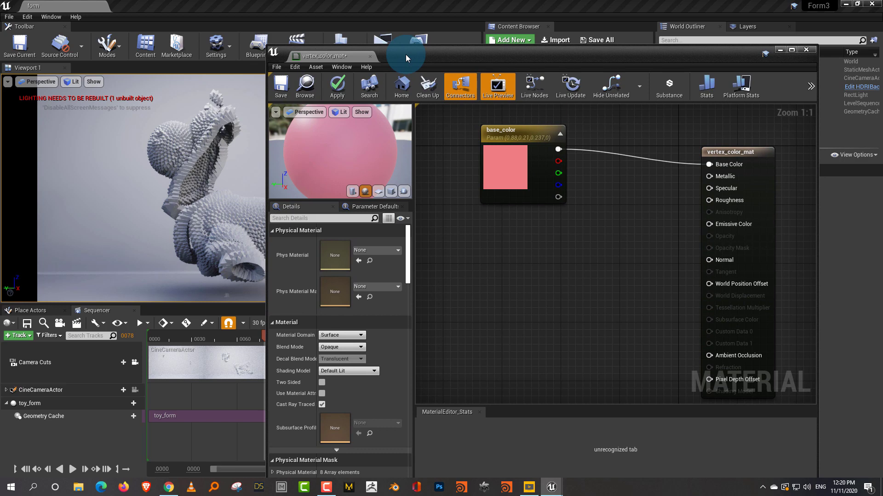
pyautogui.click(281, 92)
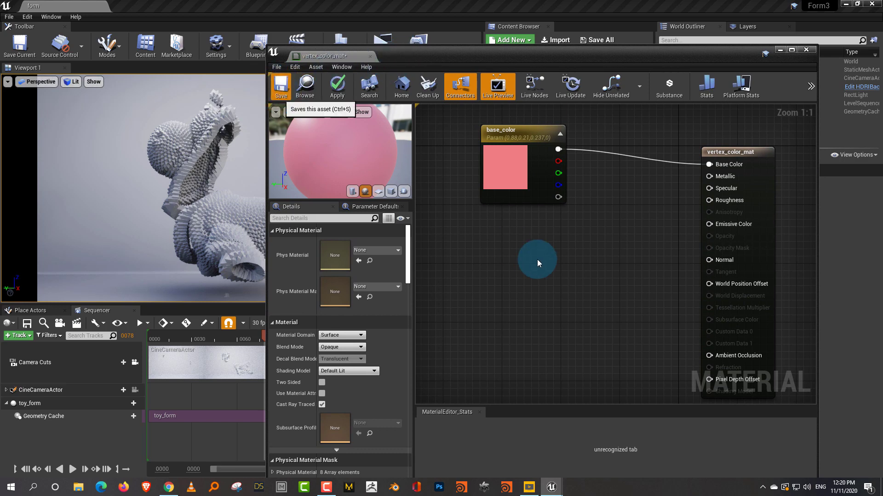
pyautogui.click(812, 51)
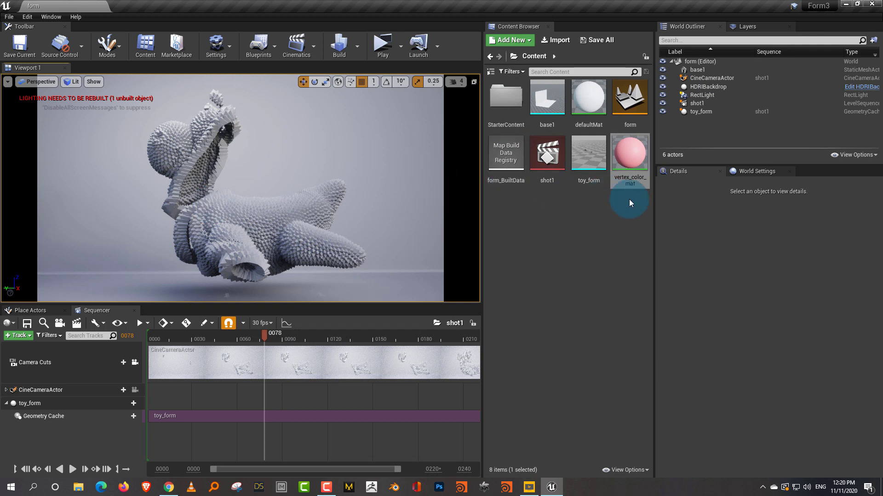
# Create a material instance from vertex_color_mat, keeping the default name, and apply it to the toy_form creature in the scene
pyautogui.rightClick(629, 156)
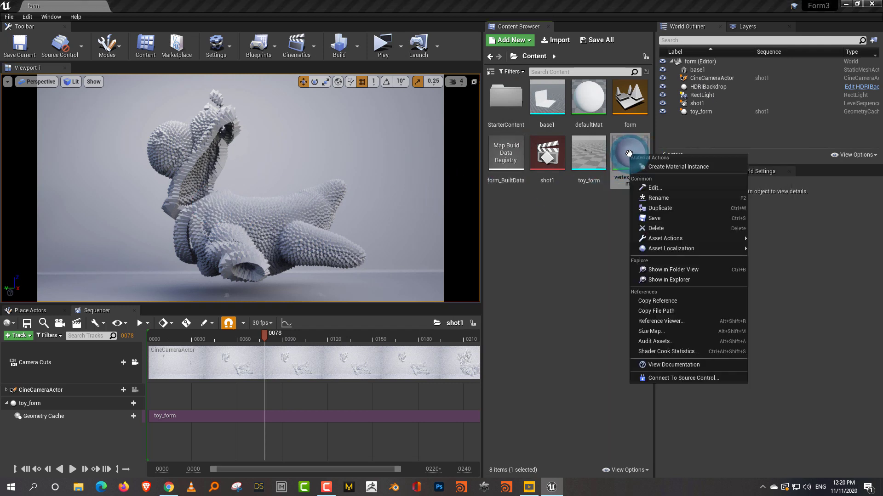
pyautogui.click(683, 166)
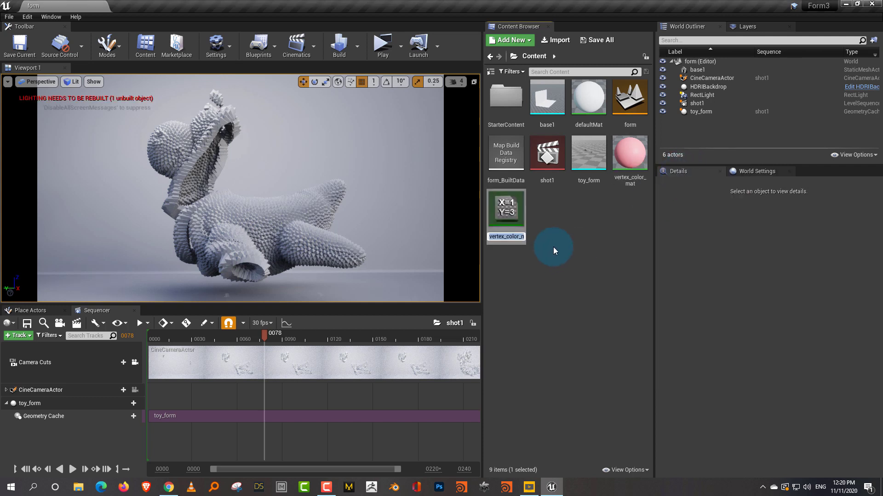
pyautogui.press('Return')
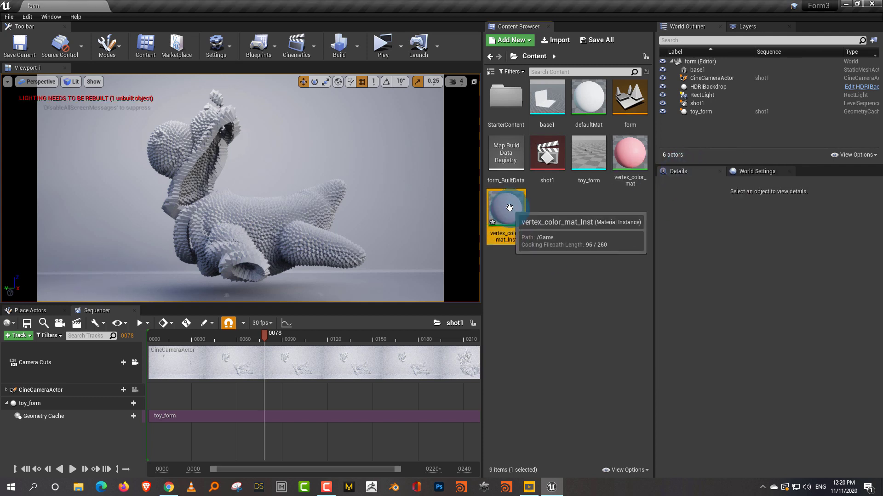
pyautogui.moveTo(505, 209); pyautogui.dragTo(273, 224)
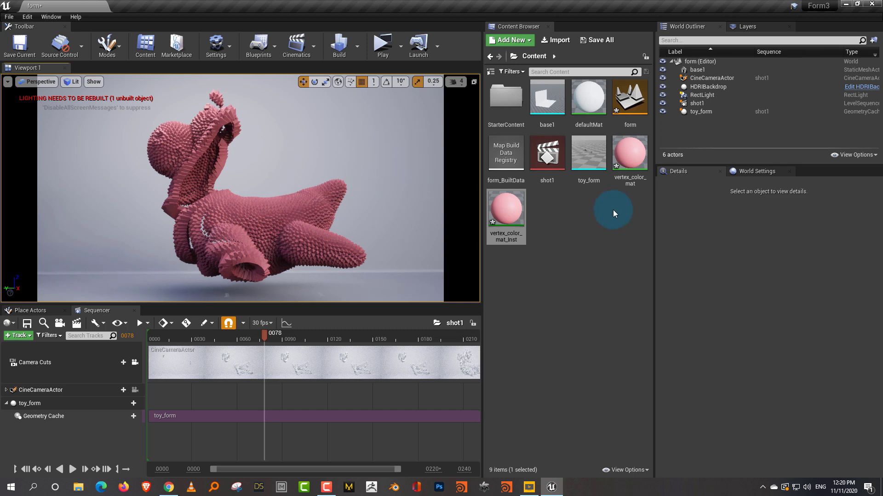
# Create a second material instance from vertex_color_mat and apply it to the backdrop behind the creature
pyautogui.rightClick(508, 207)
pyautogui.click(597, 193)
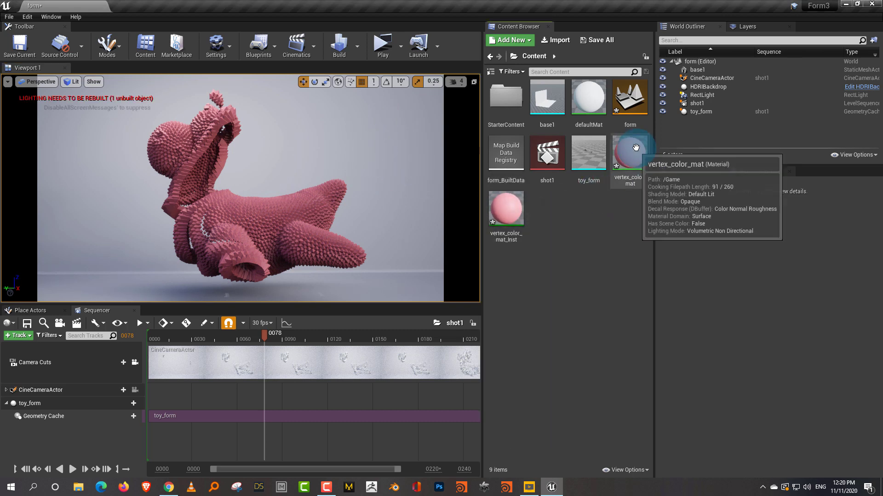
pyautogui.rightClick(633, 154)
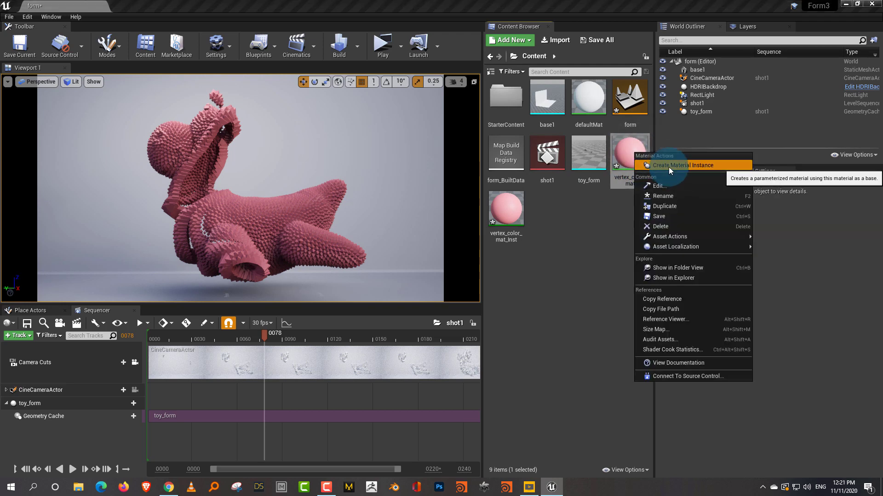
pyautogui.click(668, 167)
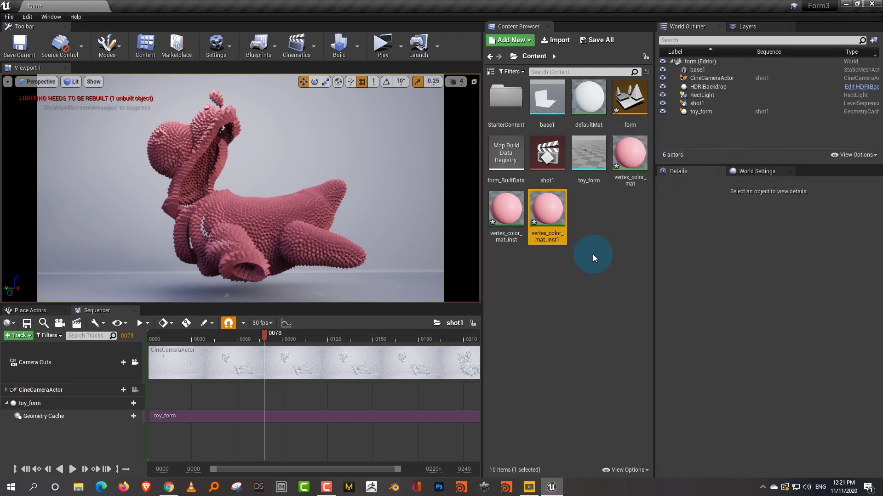
pyautogui.moveTo(547, 211); pyautogui.dragTo(394, 166)
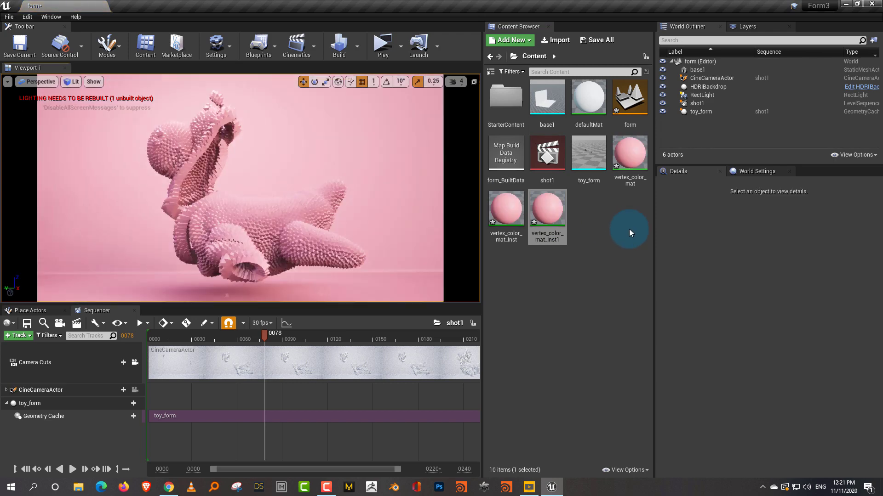
# Override base_color with a light blue in the instance vertex_color_mat_Inst1 and close its editor
pyautogui.click(553, 215)
pyautogui.doubleClick(552, 213)
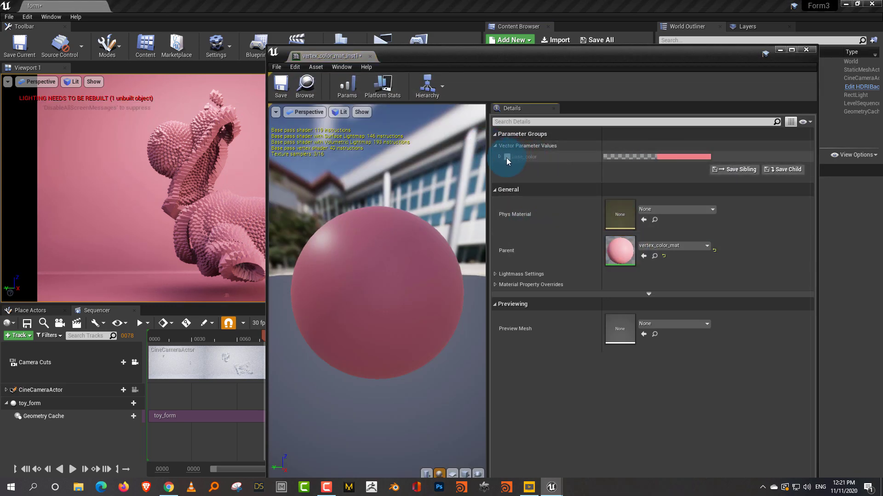
pyautogui.click(678, 156)
pyautogui.moveTo(740, 224); pyautogui.dragTo(721, 227)
pyautogui.click(854, 108)
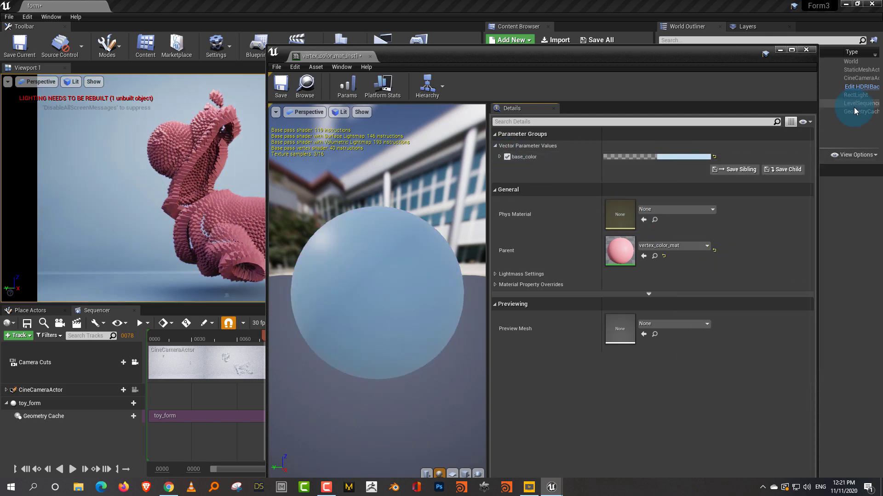
pyautogui.click(807, 50)
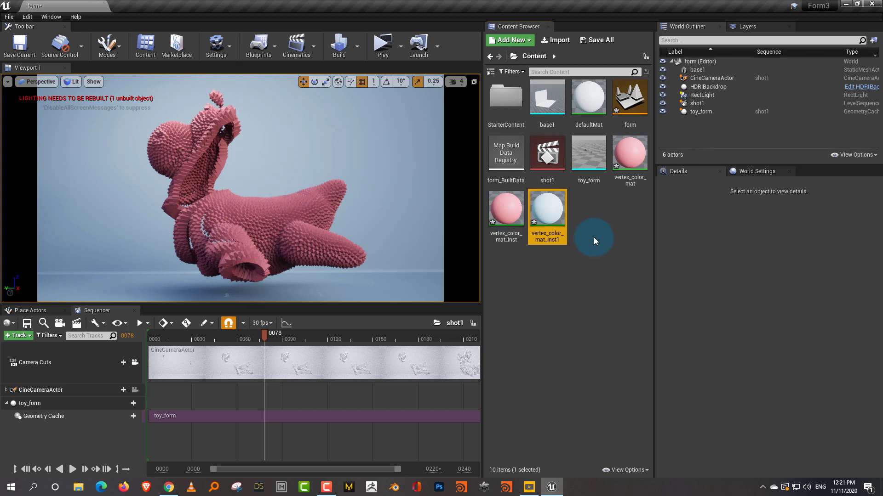
# Reopen the parent material vertex_color_mat and add a ScalarParameter node named metal to its graph
pyautogui.click(610, 216)
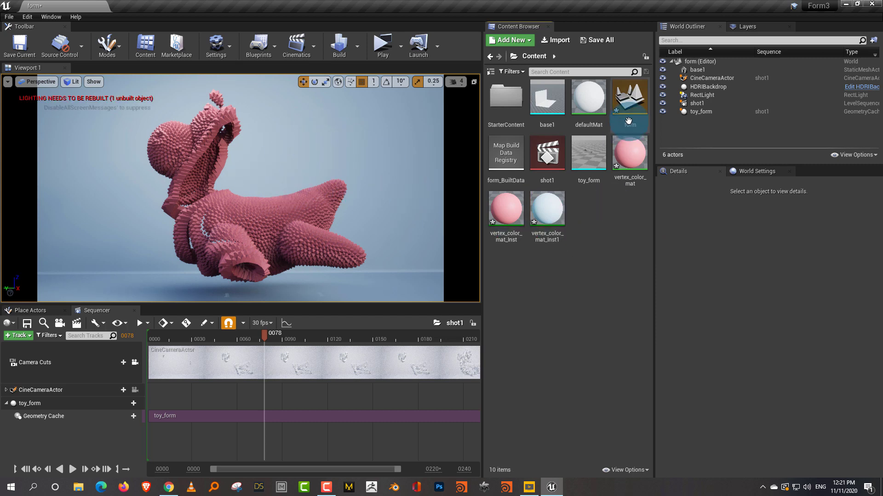
pyautogui.click(637, 159)
pyautogui.doubleClick(637, 159)
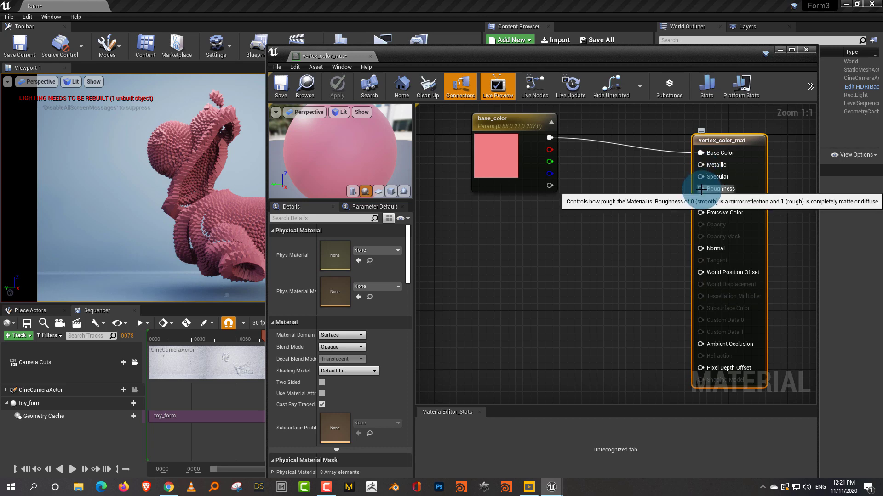
pyautogui.rightClick(511, 261)
pyautogui.click(527, 269)
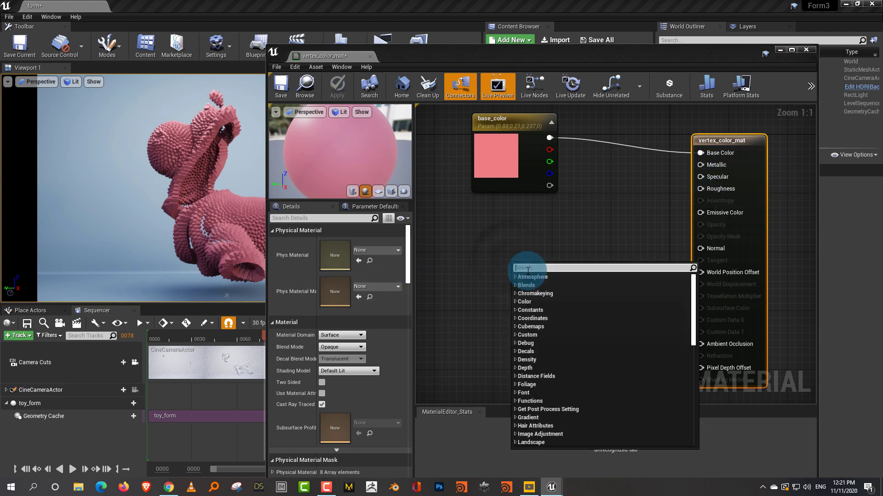
pyautogui.write('scalar')
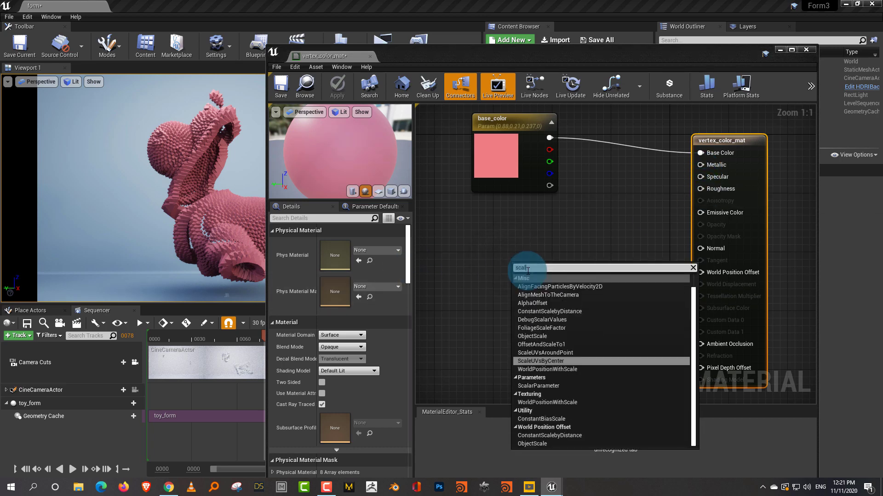
pyautogui.click(542, 319)
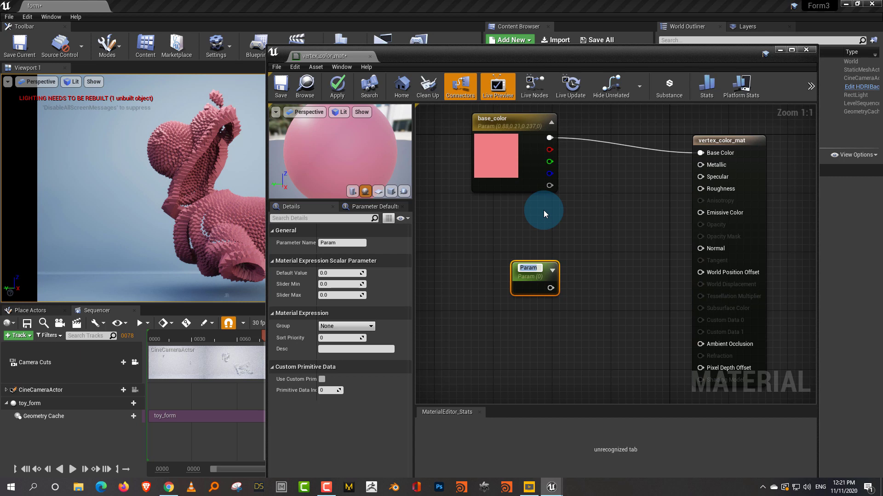
pyautogui.write('metal')
pyautogui.press('Return')
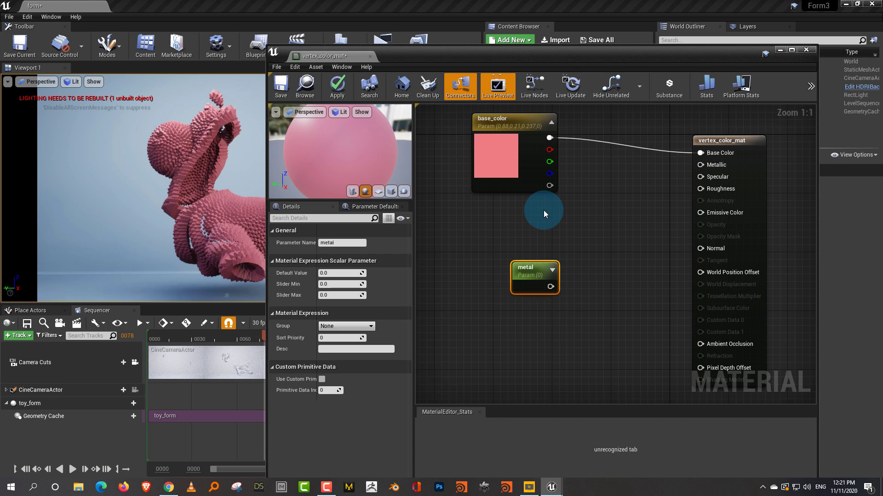
# Duplicate the metal node twice and stack the three scalar nodes below the base_color node
pyautogui.moveTo(533, 274); pyautogui.dragTo(512, 244)
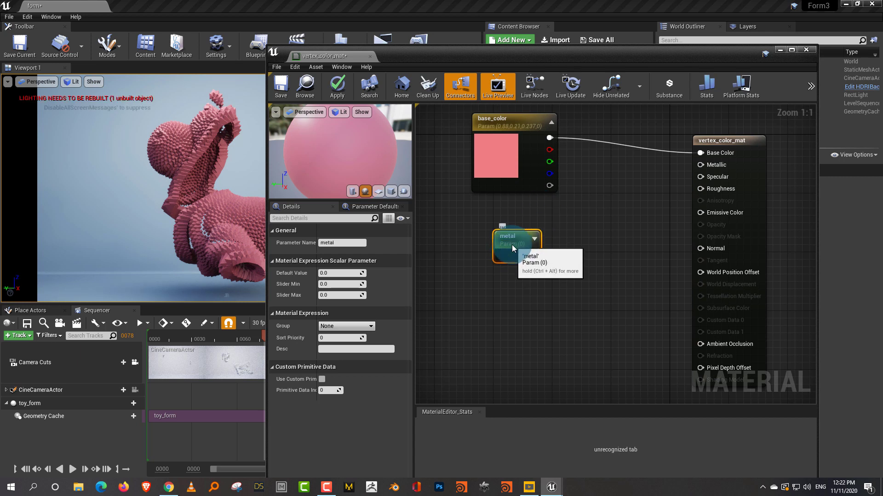
pyautogui.hotkey('ctrl', 'w')
pyautogui.hotkey('ctrl', 'w')
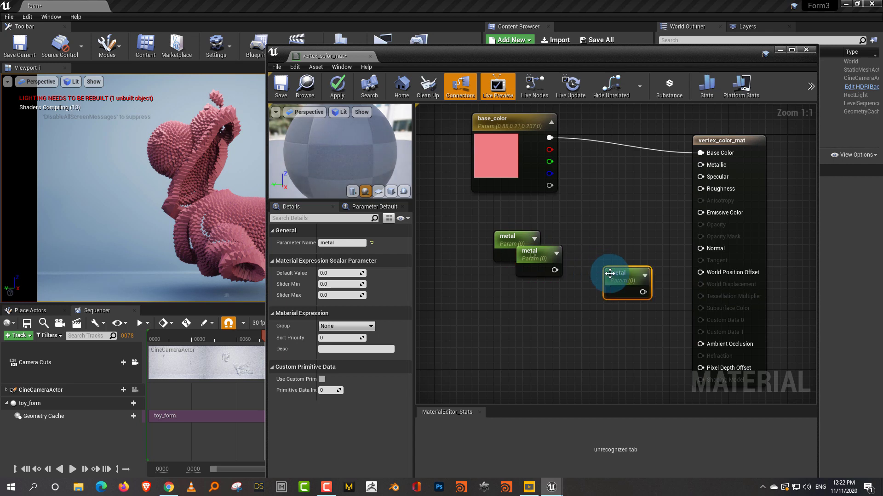
pyautogui.moveTo(609, 274); pyautogui.dragTo(512, 309)
pyautogui.moveTo(532, 261); pyautogui.dragTo(502, 276)
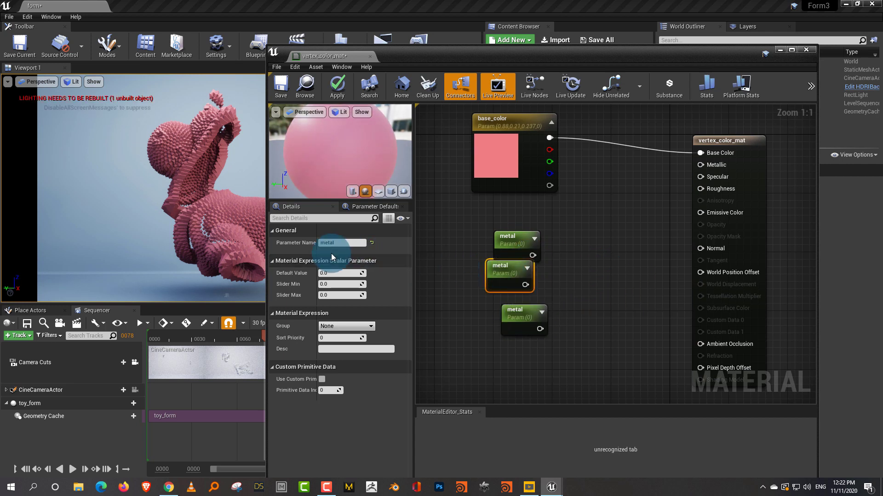
# Rename the middle scalar parameter node as spec and the lowest one as rough
pyautogui.click(346, 243)
pyautogui.write('spec')
pyautogui.press('Return')
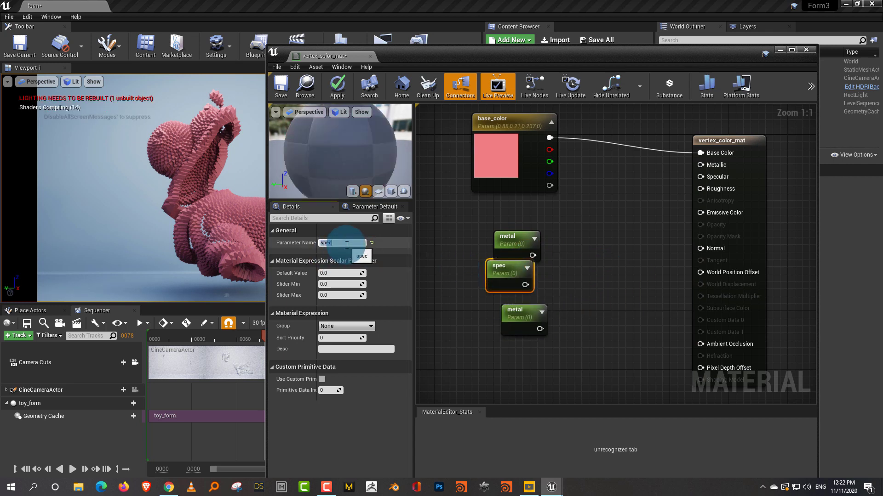
pyautogui.click(521, 319)
pyautogui.click(341, 245)
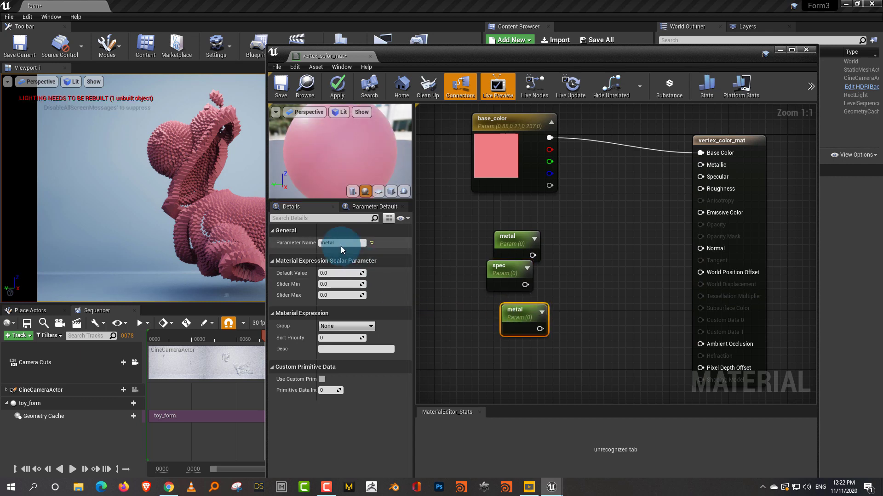
pyautogui.write('rough')
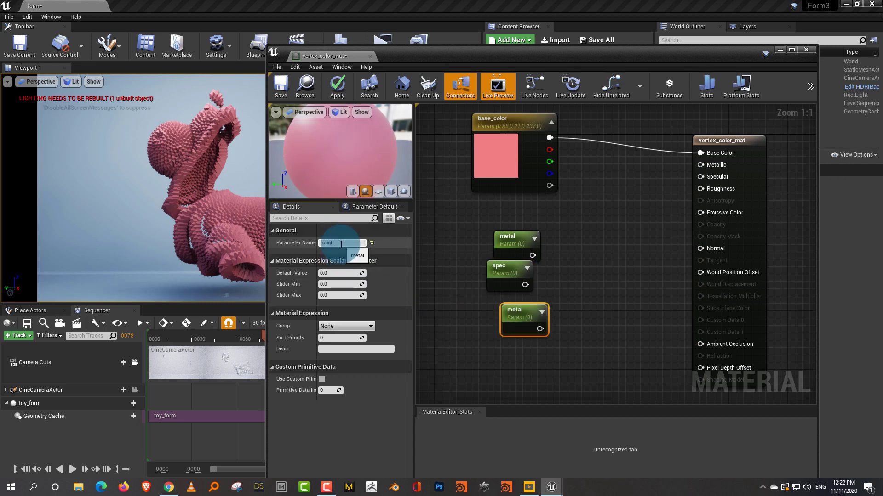
pyautogui.press('Return')
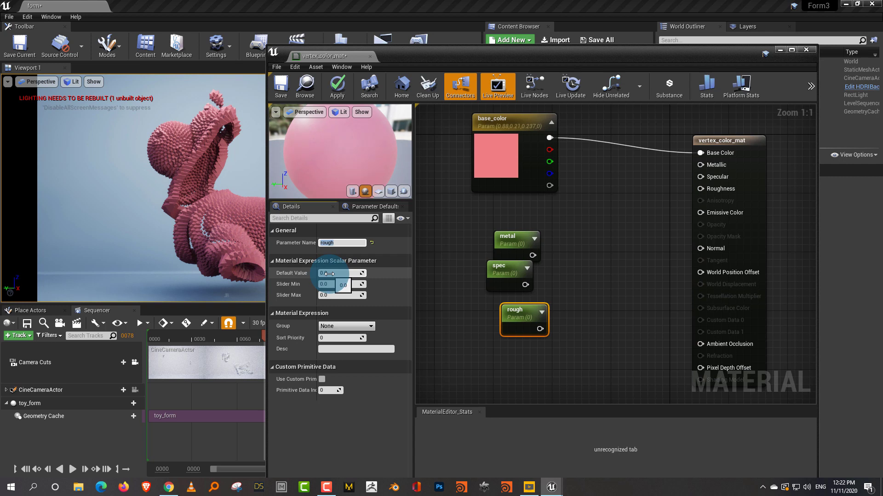
# Set the default value of the rough parameter to 0.2 and that of the spec parameter to 1
pyautogui.moveTo(329, 273); pyautogui.dragTo(339, 276)
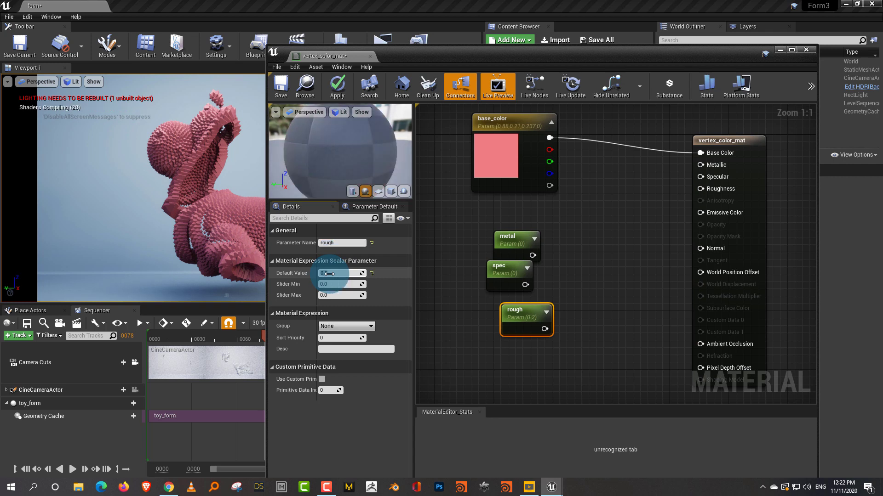
pyautogui.click(463, 319)
pyautogui.click(514, 265)
pyautogui.click(302, 272)
pyautogui.click(332, 273)
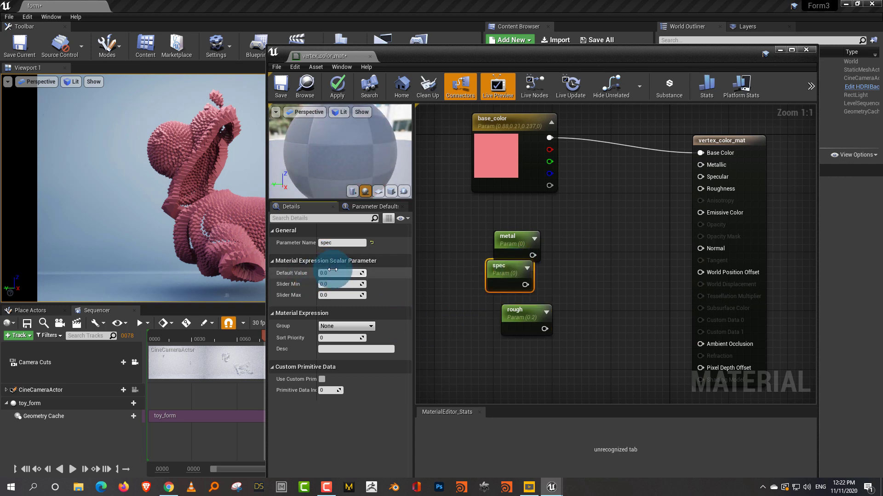
pyautogui.write('1')
pyautogui.press('Return')
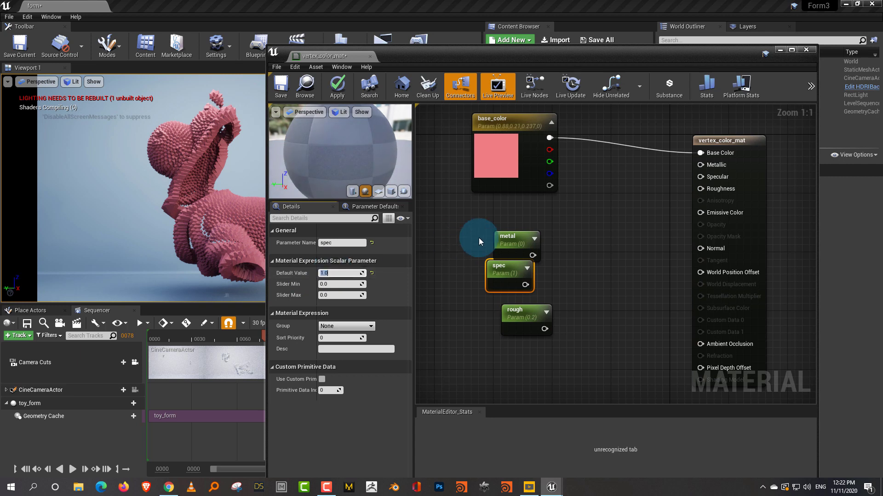
# Connect the metal, spec and rough nodes to the Metallic, Specular and Roughness inputs of vertex_color_mat
pyautogui.moveTo(506, 234); pyautogui.dragTo(498, 220)
pyautogui.moveTo(524, 241); pyautogui.dragTo(701, 165)
pyautogui.moveTo(526, 285); pyautogui.dragTo(700, 176)
pyautogui.moveTo(544, 328); pyautogui.dragTo(700, 189)
pyautogui.moveTo(538, 308); pyautogui.dragTo(618, 277, button='right')
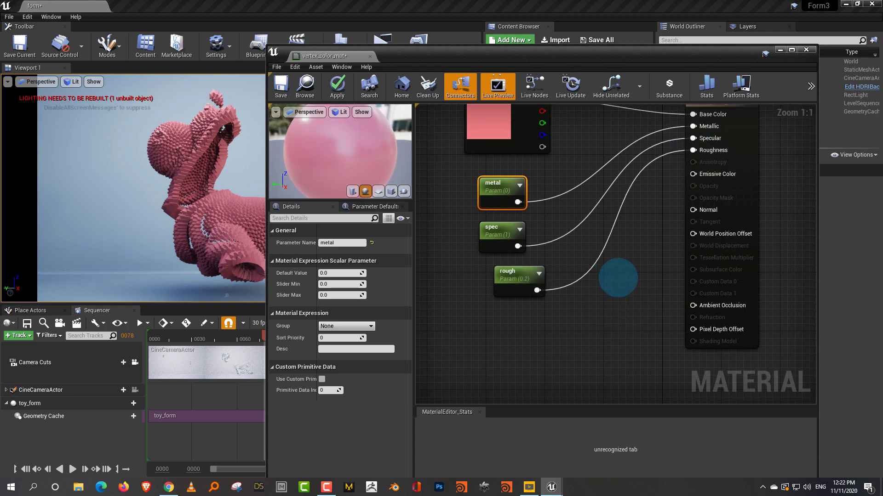
# Add a Constant3Vector node below the rough node and delete it from the graph
pyautogui.rightClick(531, 319)
pyautogui.write('con')
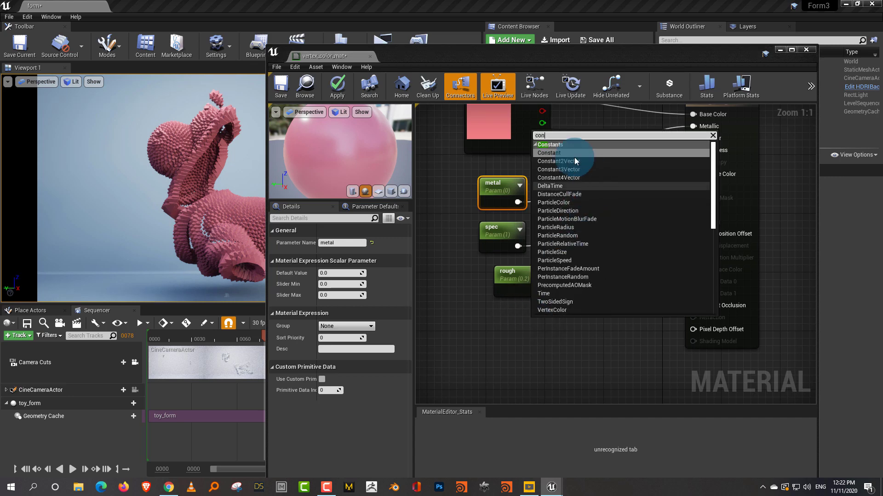
pyautogui.click(564, 168)
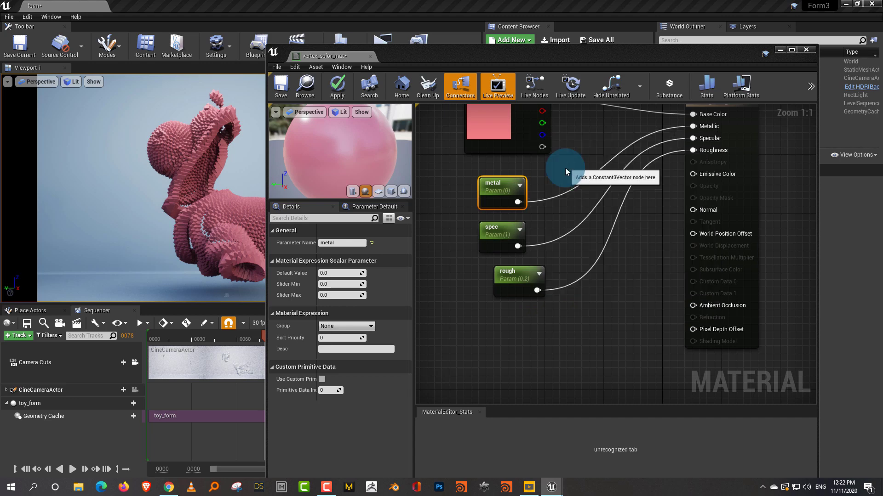
pyautogui.moveTo(513, 326); pyautogui.dragTo(483, 318)
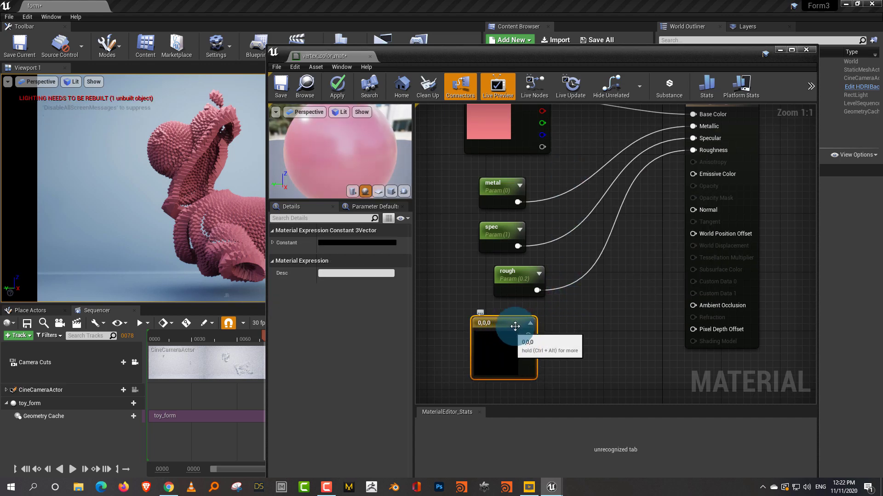
pyautogui.click(352, 244)
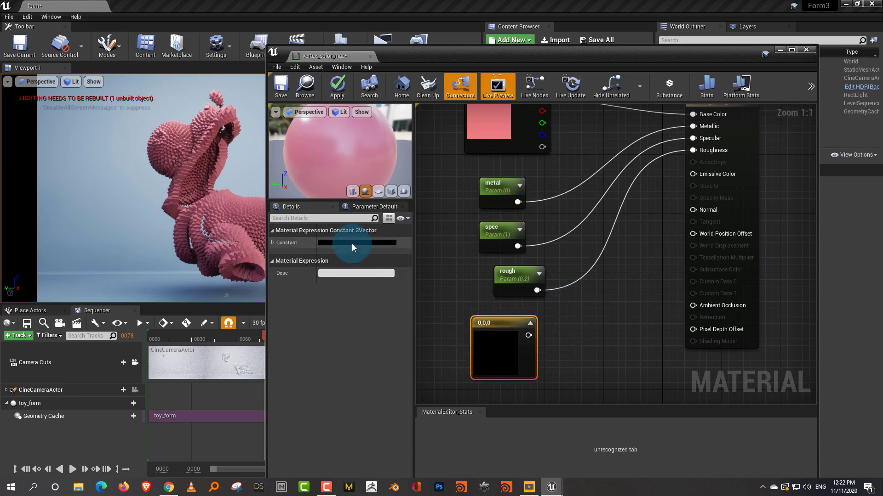
pyautogui.click(563, 315)
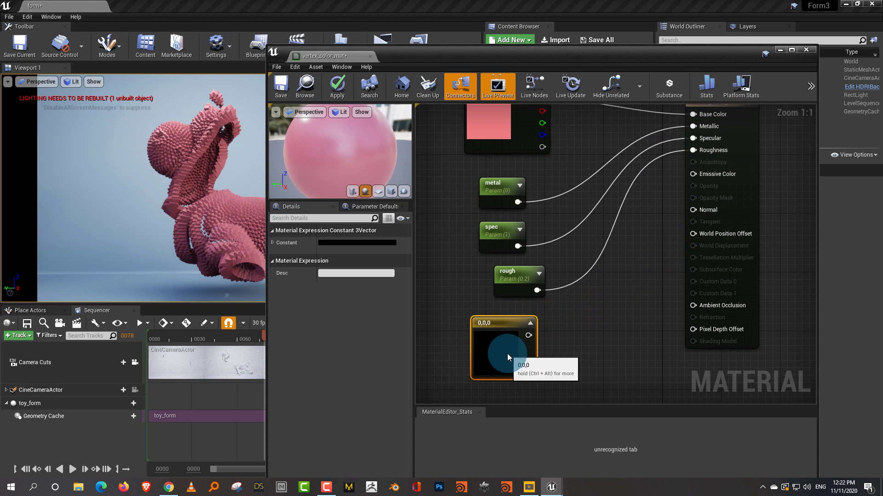
pyautogui.press('Delete')
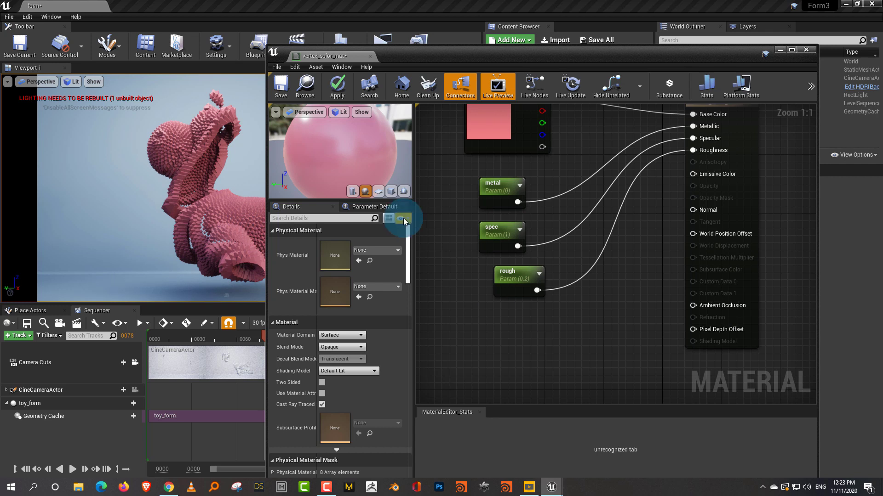
# Save the parent material vertex_color_mat and close its editor
pyautogui.click(281, 92)
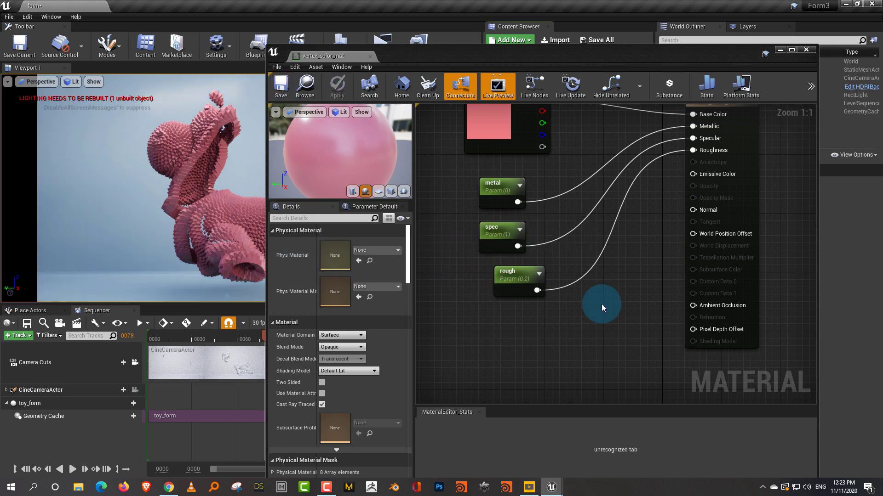
pyautogui.click(805, 49)
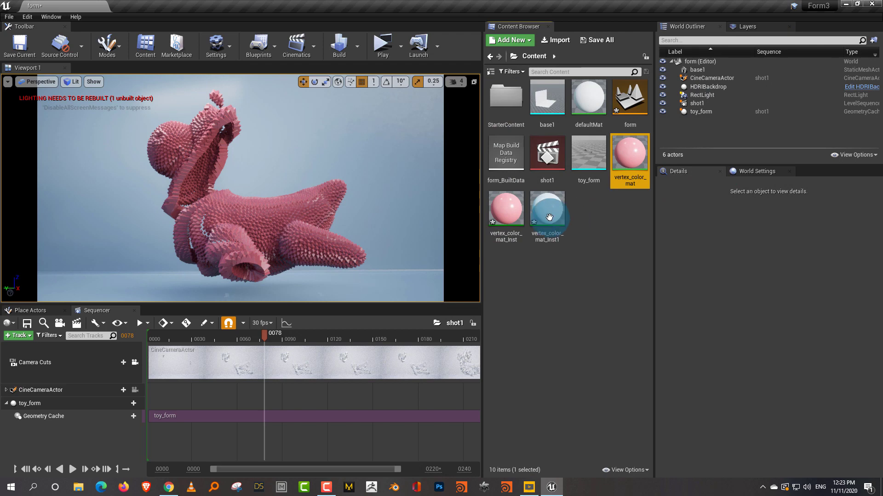
pyautogui.click(553, 208)
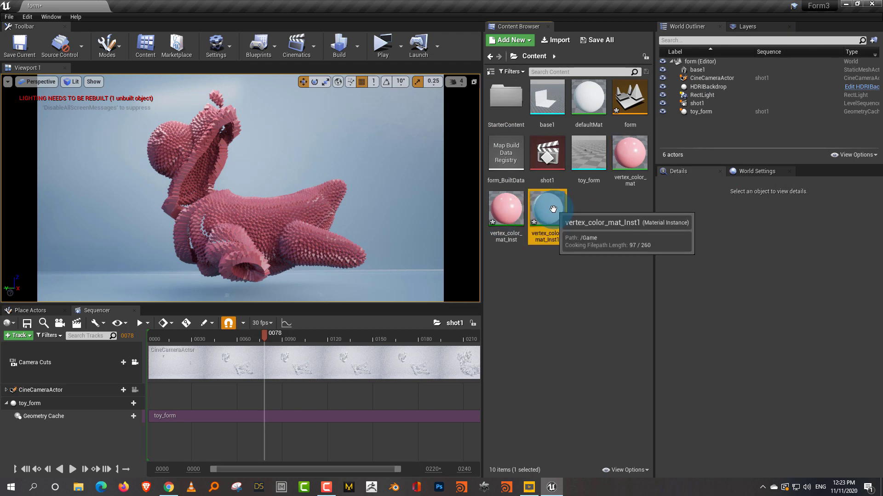
# Open the instance vertex_color_mat_Inst and change its base_color to a magenta pink
pyautogui.doubleClick(506, 210)
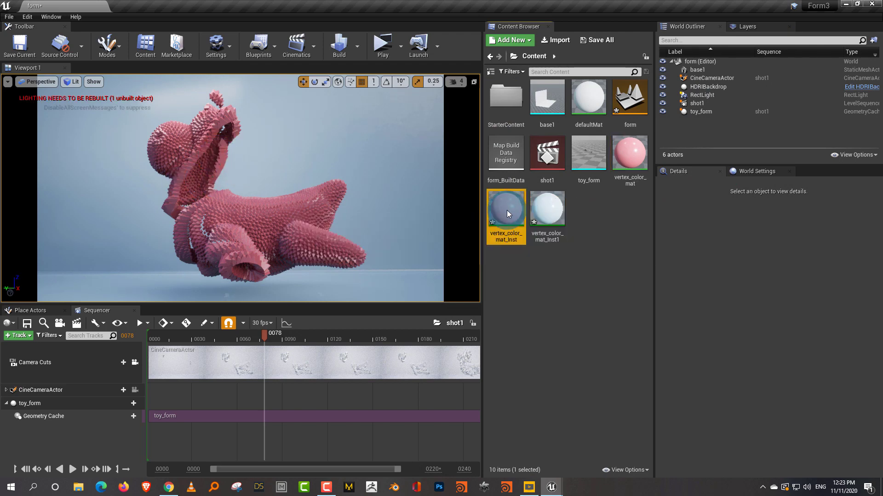
pyautogui.click(697, 157)
pyautogui.moveTo(593, 232); pyautogui.dragTo(577, 213)
pyautogui.click(635, 376)
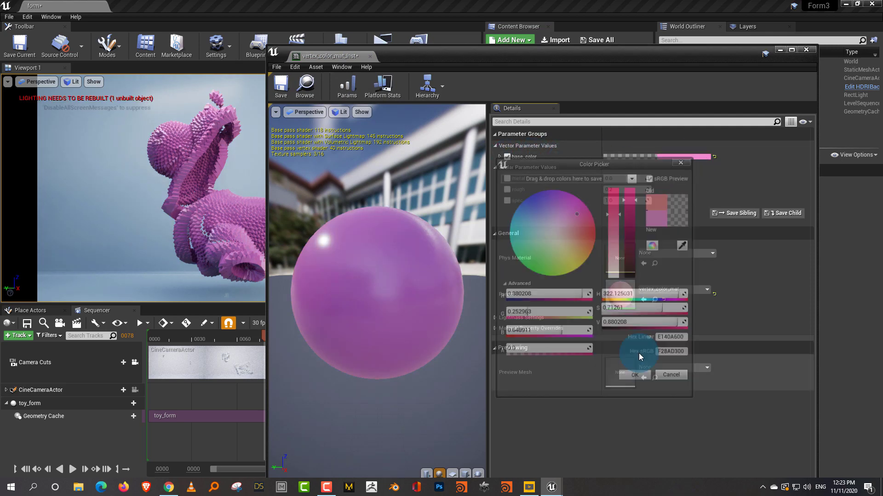
# Override rough and spec in vertex_color_mat_Inst, set rough to about 0.17, and close the instance editor
pyautogui.click(507, 189)
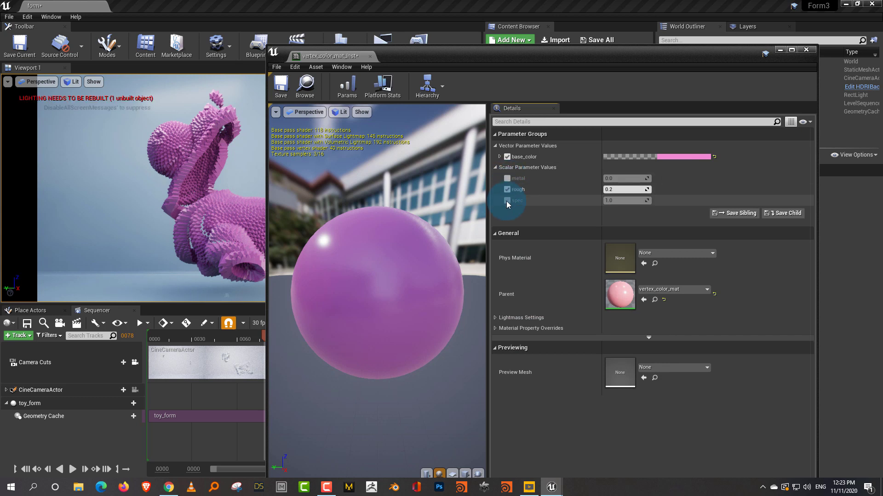
pyautogui.click(506, 201)
pyautogui.moveTo(619, 189)
pyautogui.mouseDown()
pyautogui.moveTo(594, 192)
pyautogui.moveTo(621, 189)
pyautogui.mouseUp()
pyautogui.moveTo(460, 56); pyautogui.dragTo(541, 54)
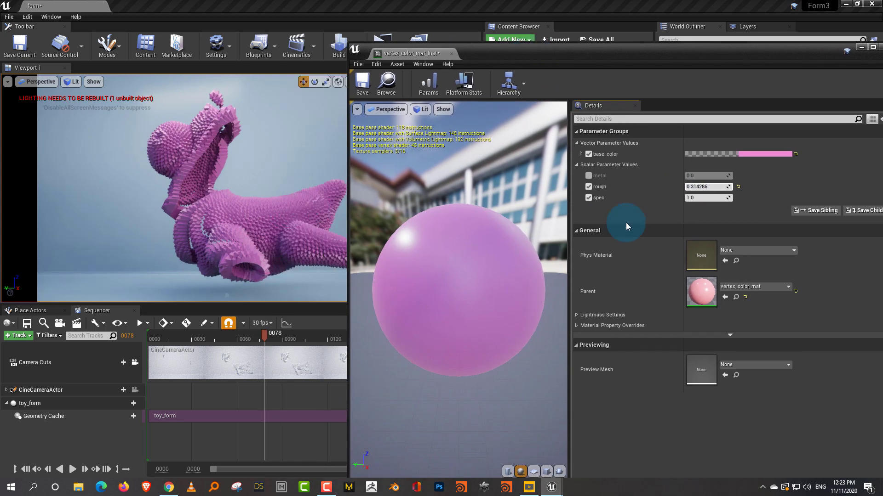
pyautogui.moveTo(698, 192)
pyautogui.mouseDown()
pyautogui.moveTo(694, 184)
pyautogui.moveTo(670, 187)
pyautogui.moveTo(690, 188)
pyautogui.mouseUp()
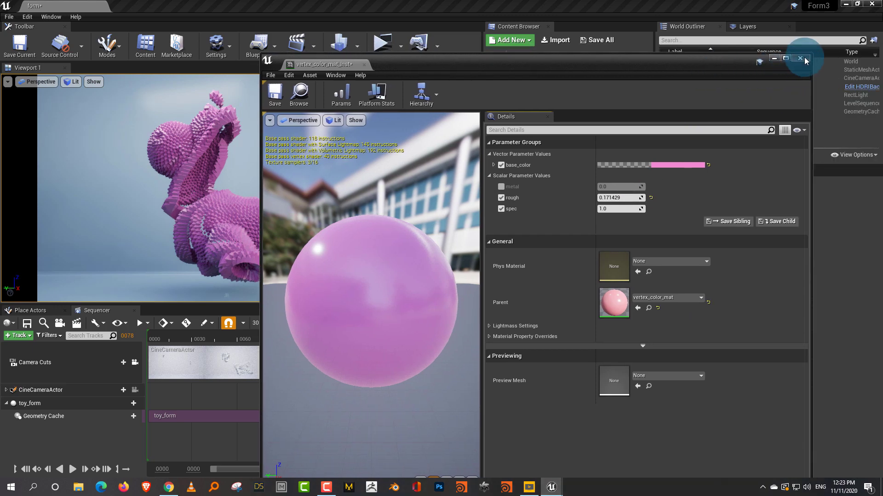
pyautogui.click(804, 57)
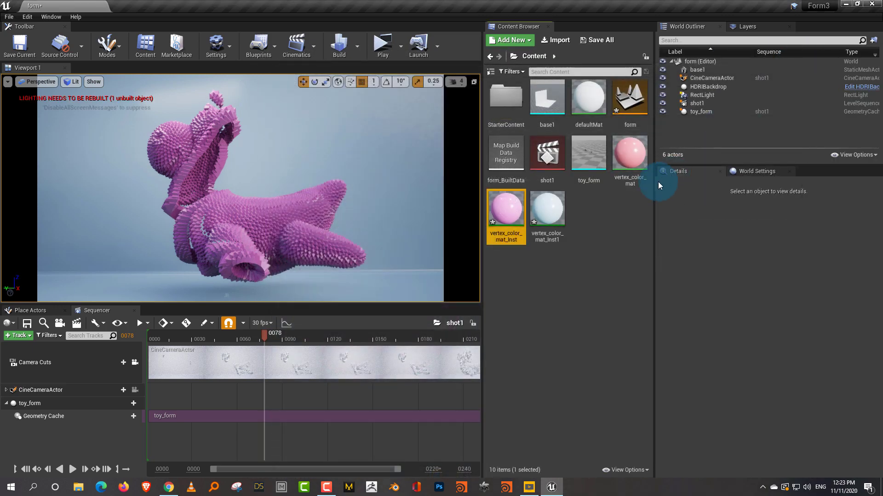
# Open vertex_color_mat_Inst1, override metal and rough, and set metal to 1.0 and rough to about 0.34
pyautogui.doubleClick(559, 216)
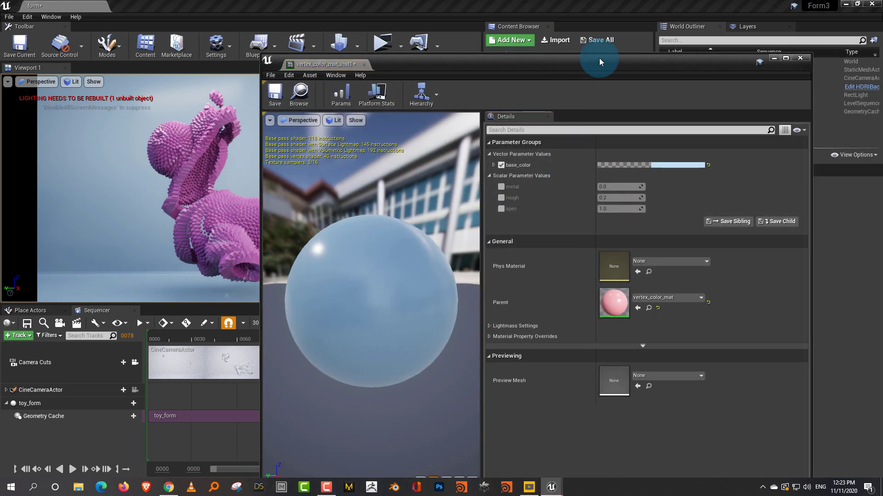
pyautogui.moveTo(600, 58); pyautogui.dragTo(666, 39)
pyautogui.click(567, 167)
pyautogui.click(571, 180)
pyautogui.click(671, 168)
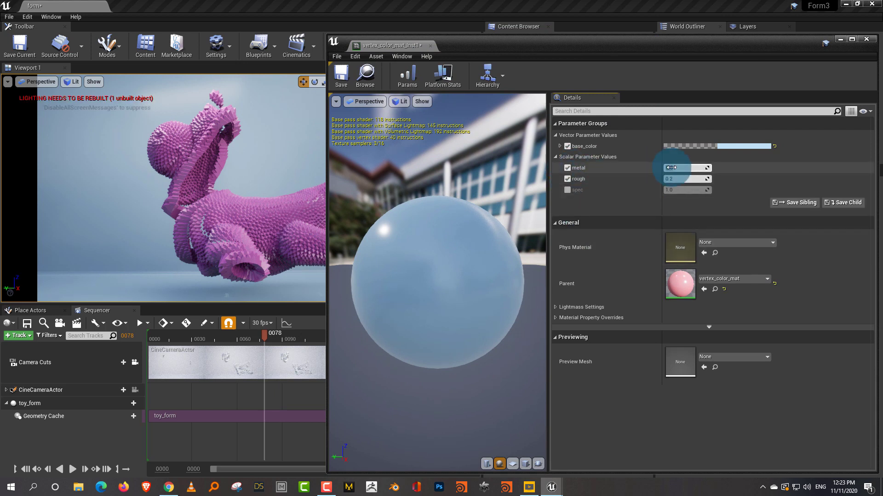
pyautogui.moveTo(671, 168); pyautogui.dragTo(677, 179)
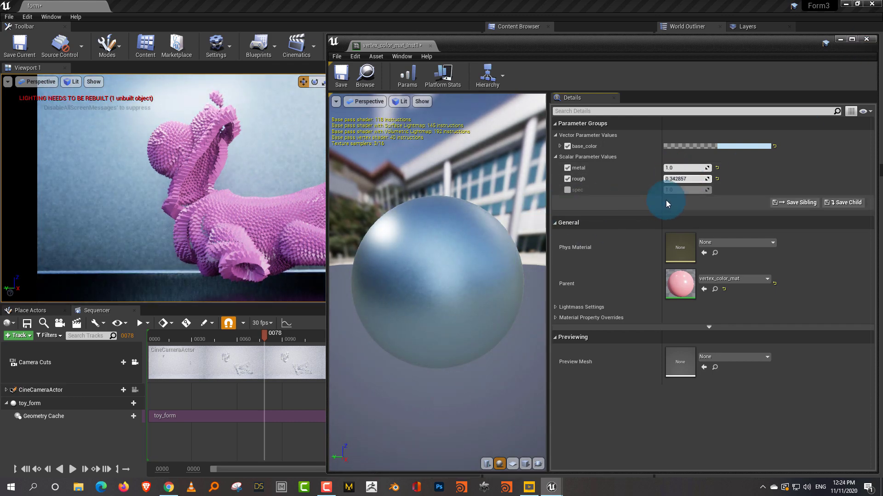
# Set rough to about 0.16, turn off the metal override, enable the spec override, and close the vertex_color_mat_Inst1 editor
pyautogui.moveTo(675, 179); pyautogui.dragTo(672, 179)
pyautogui.click(567, 168)
pyautogui.click(567, 190)
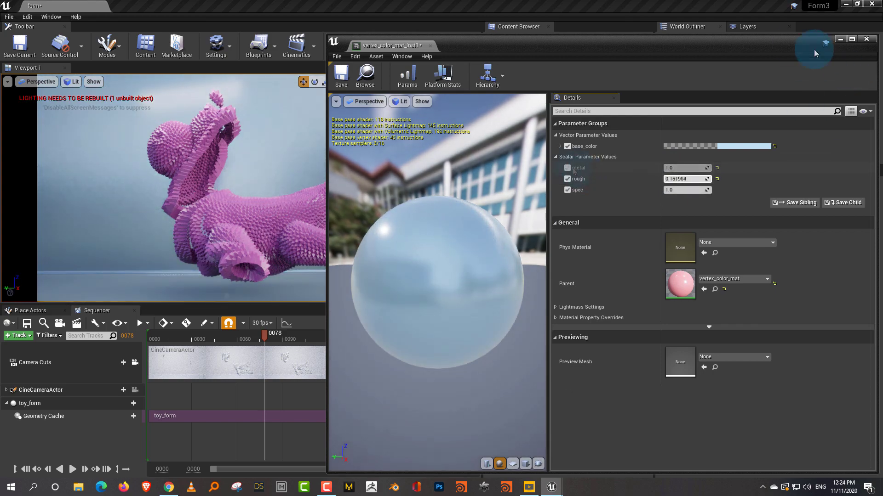
pyautogui.moveTo(813, 46); pyautogui.dragTo(747, 54)
pyautogui.click(823, 49)
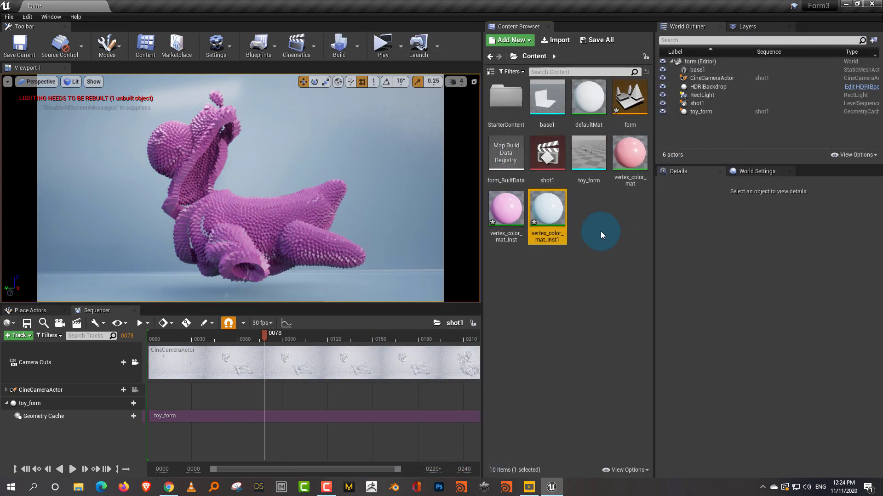
# Rename the parent material vertex_color_mat as base_mat
pyautogui.doubleClick(628, 164)
pyautogui.click(823, 49)
pyautogui.rightClick(631, 177)
pyautogui.rightClick(634, 180)
pyautogui.click(665, 222)
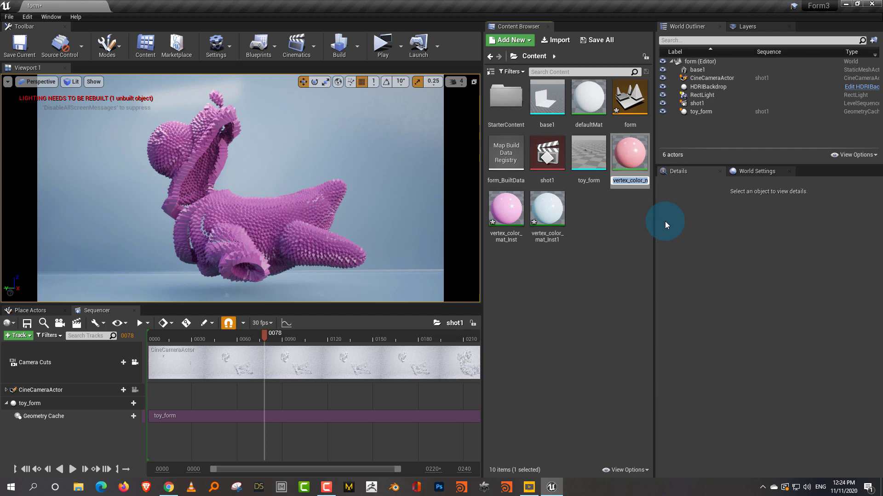
pyautogui.write('base ma')
pyautogui.press('BackSpace')
pyautogui.press('BackSpace')
pyautogui.press('BackSpace')
pyautogui.write('_mat')
pyautogui.press('Return')
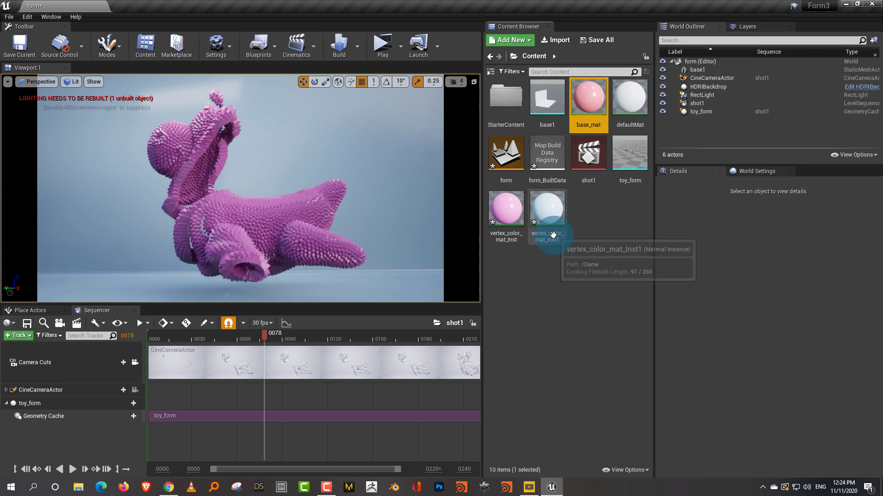
# Rename the light blue instance vertex_color_mat_Inst1 as bat_mat_inst
pyautogui.rightClick(552, 235)
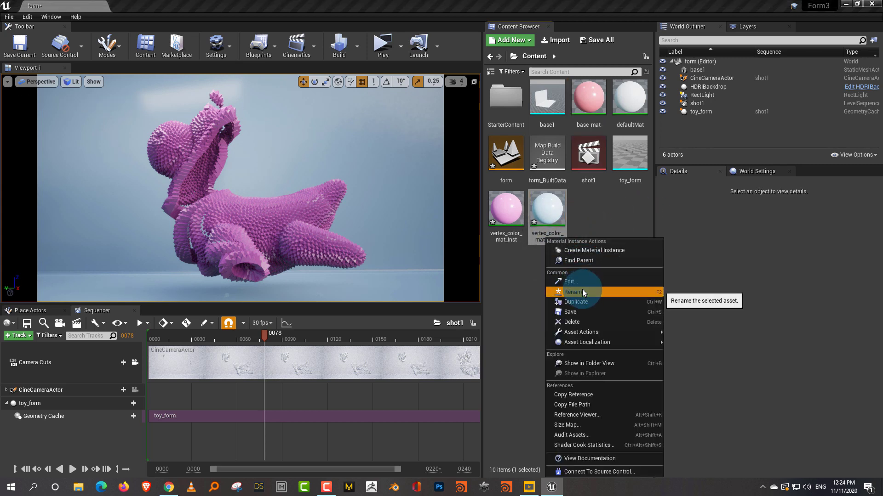
pyautogui.click(583, 292)
pyautogui.write('bat_mat')
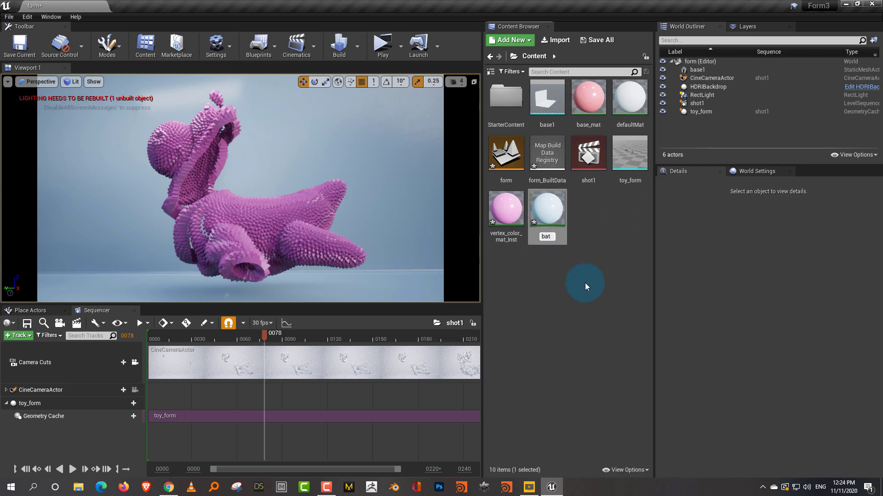
pyautogui.write('inst')
pyautogui.press('Return')
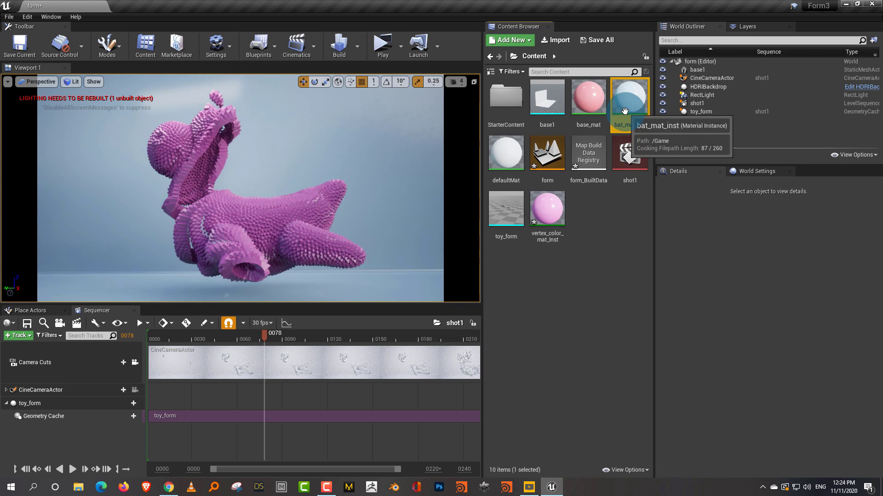
# Create a new material in the Content folder and name it vertex_col_mat
pyautogui.rightClick(597, 212)
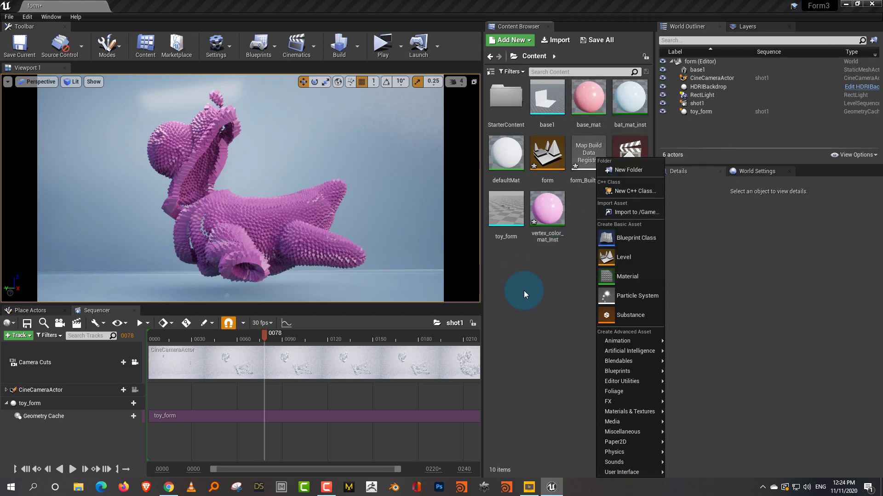
pyautogui.click(620, 276)
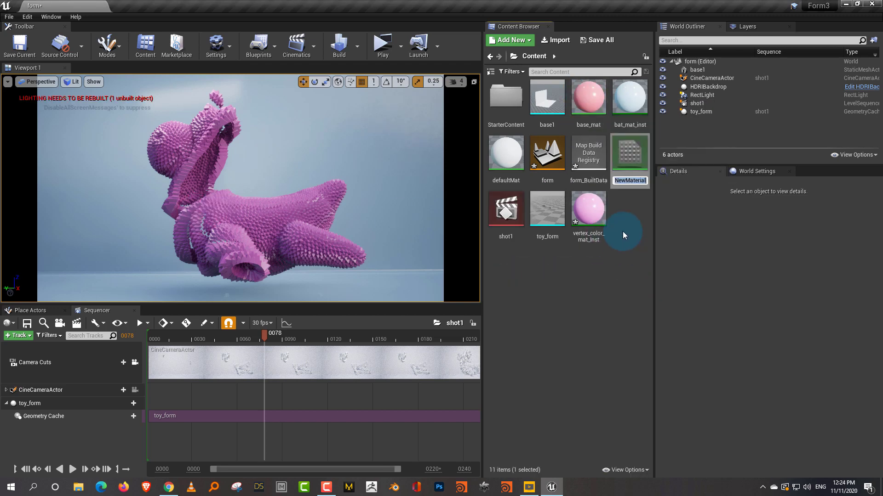
pyautogui.write('vertex')
pyautogui.write('_col')
pyautogui.write('_mat')
pyautogui.press('Return')
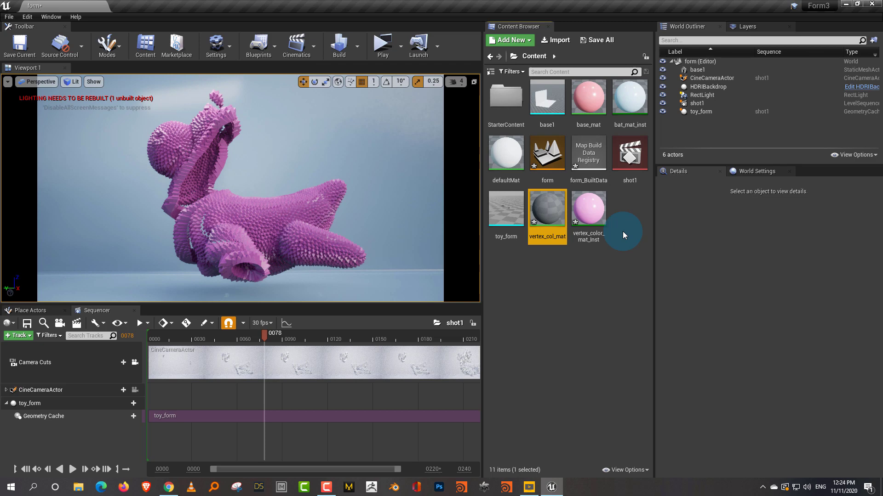
# Open vertex_col_mat, add a VertexColor node, connect its combined output to Base Color, then save and close the material
pyautogui.doubleClick(548, 210)
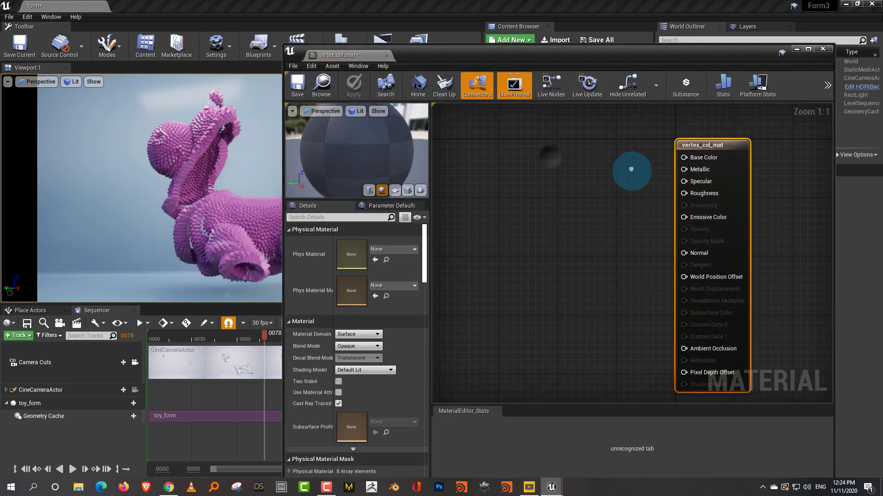
pyautogui.rightClick(485, 167)
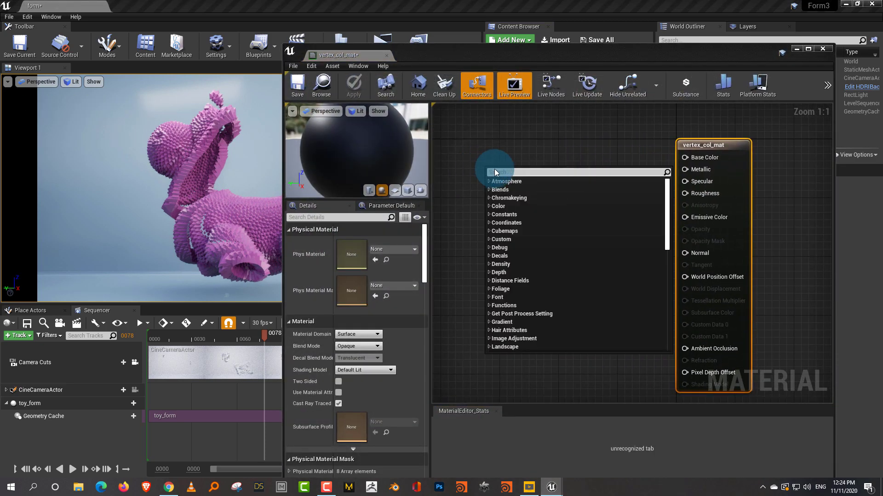
pyautogui.write('vertex')
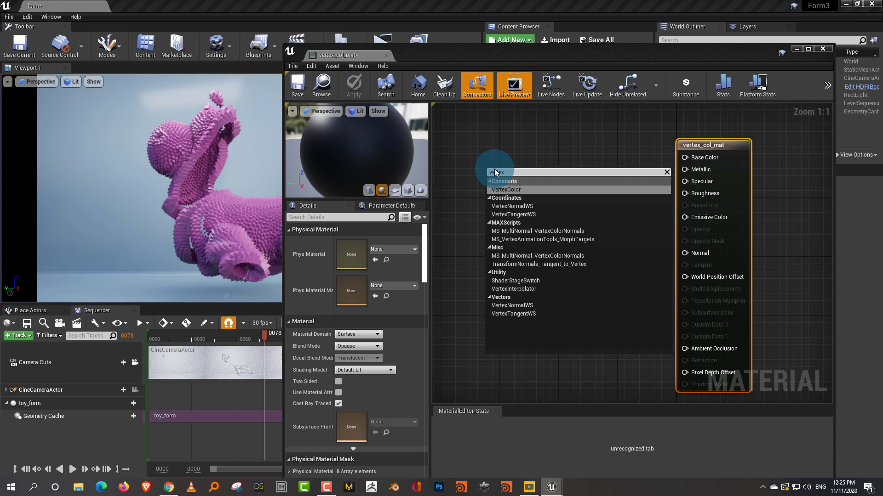
pyautogui.click(526, 189)
pyautogui.moveTo(533, 191); pyautogui.dragTo(685, 158)
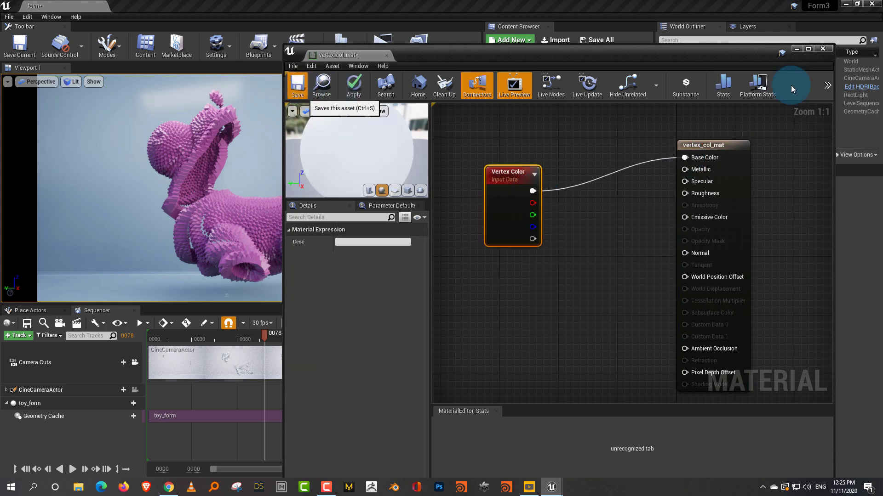
pyautogui.click(822, 48)
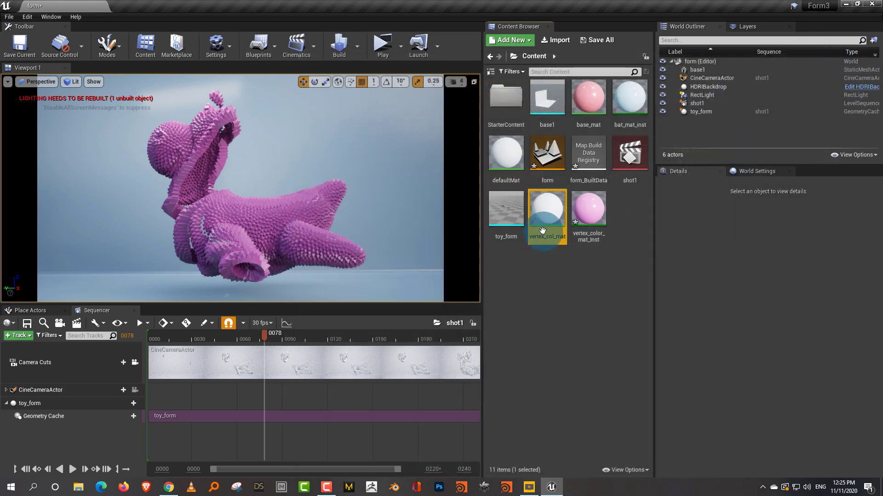
# Create a material instance from vertex_col_mat with its default name and apply it to the toy_form geometry cache in the viewport
pyautogui.rightClick(542, 231)
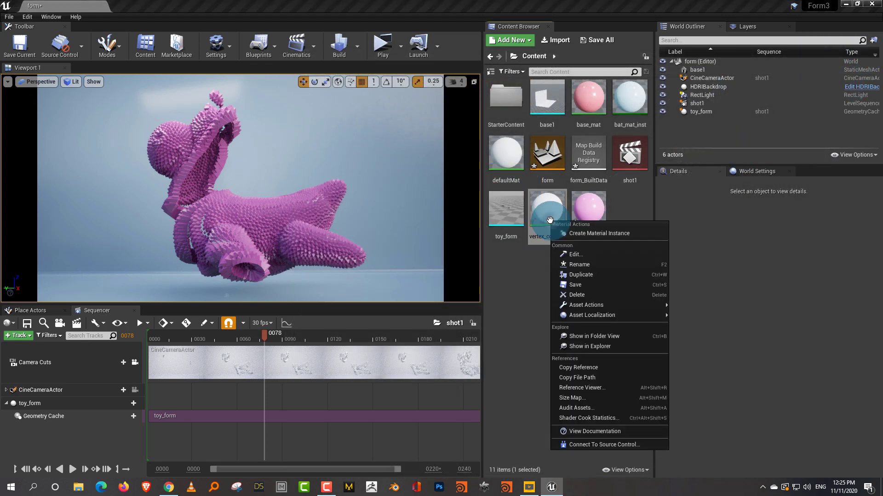
pyautogui.click(606, 234)
pyautogui.press('Return')
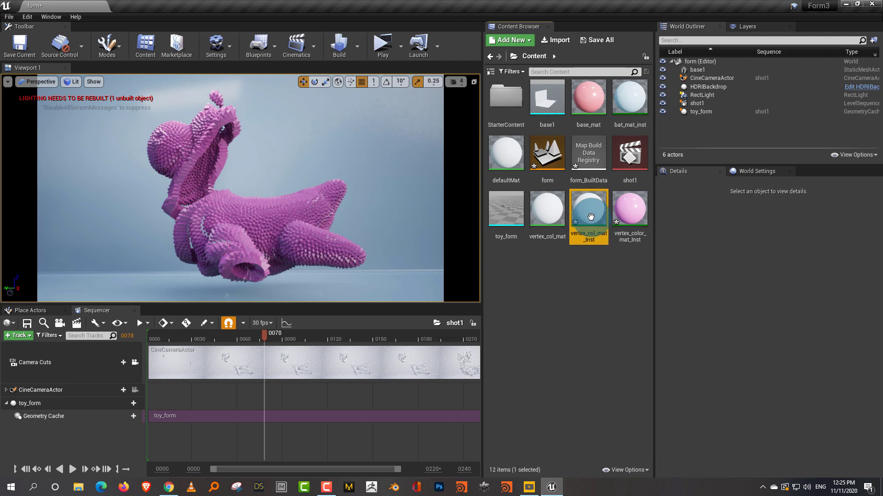
pyautogui.moveTo(590, 216); pyautogui.dragTo(258, 215)
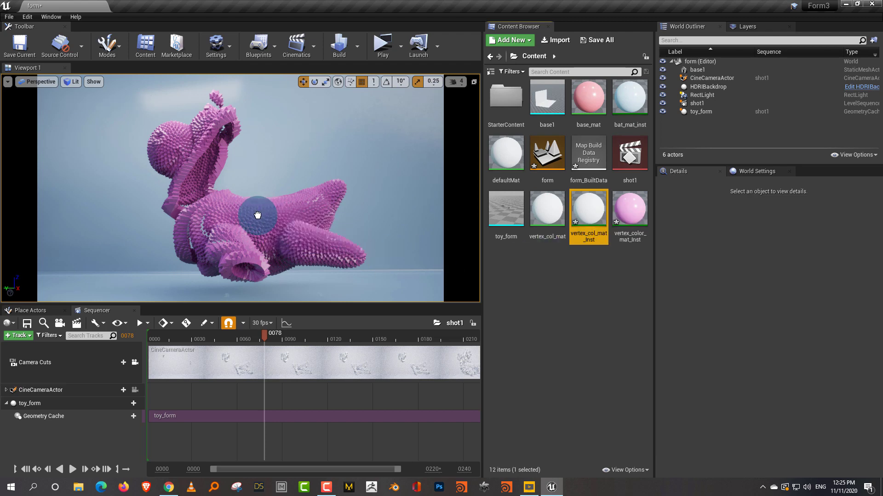
# Delete the pink vertex_color_mat_Inst asset and scrub the shot back to frame 13
pyautogui.click(637, 220)
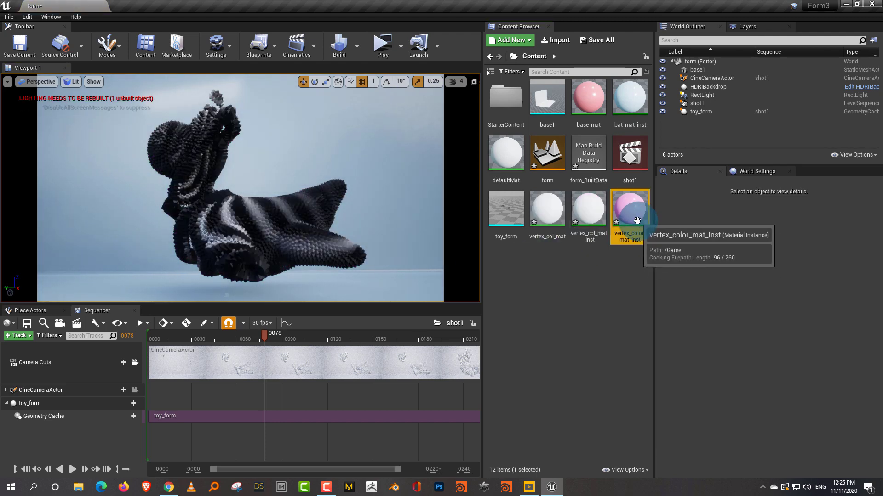
pyautogui.press('Delete')
pyautogui.click(380, 392)
pyautogui.moveTo(276, 344); pyautogui.dragTo(166, 343)
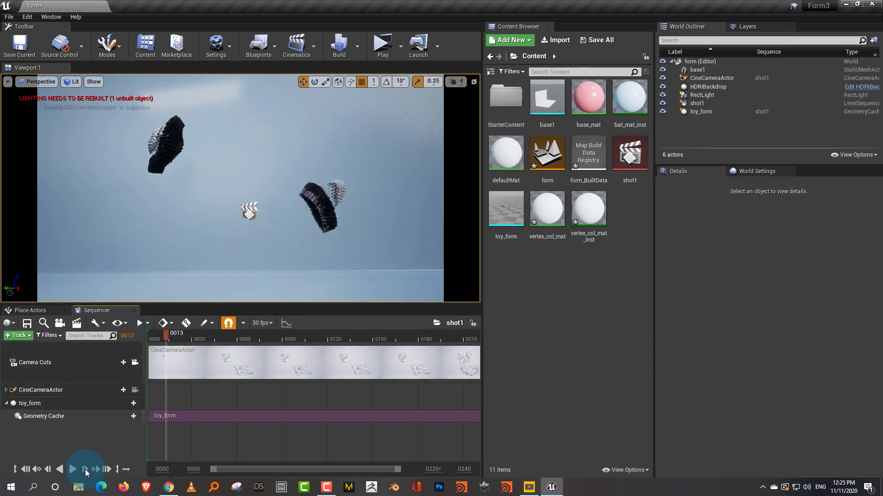
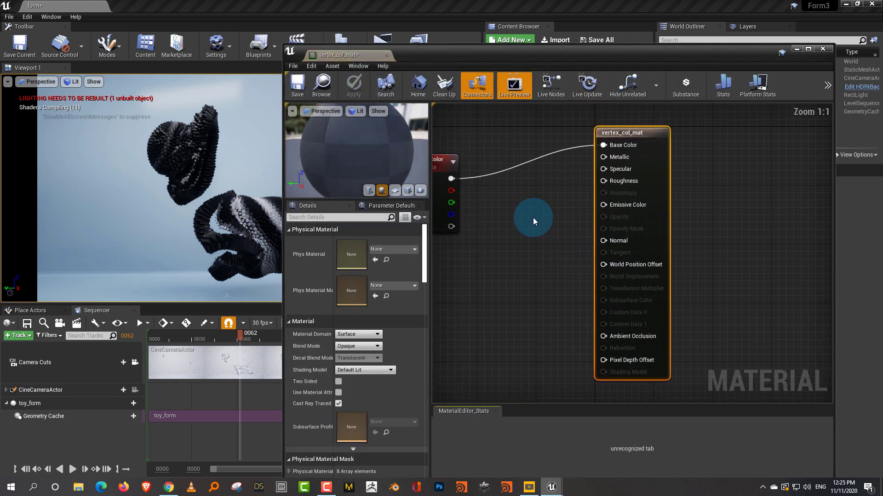
# Add a LinearInterpolate node to the vertex_col_mat graph, between the Vertex Color node and the material output
pyautogui.click(528, 173)
pyautogui.rightClick(555, 201)
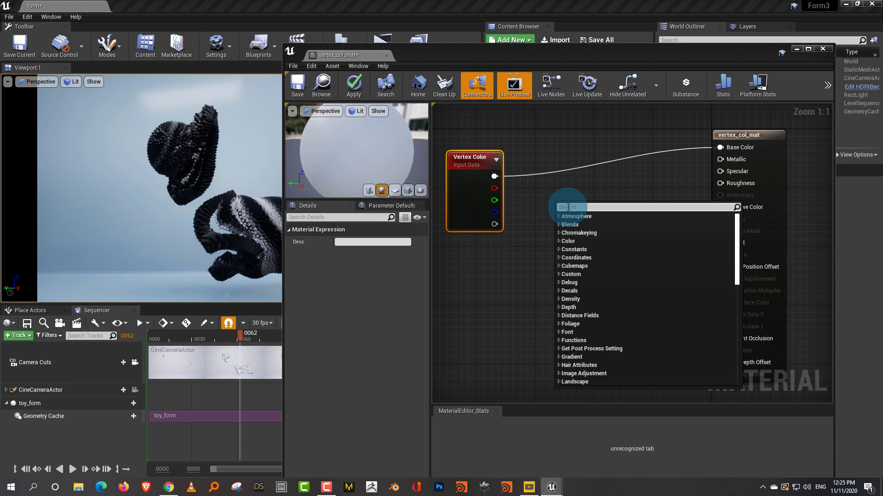
pyautogui.write('lerp')
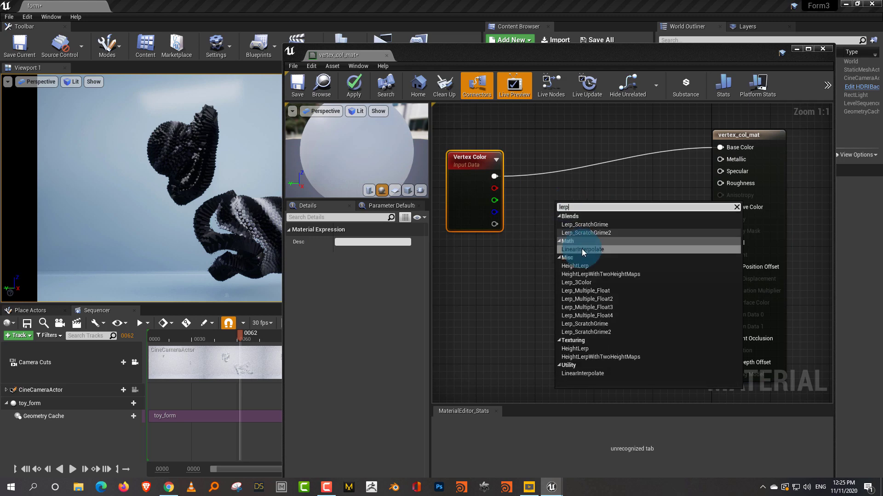
pyautogui.click(584, 249)
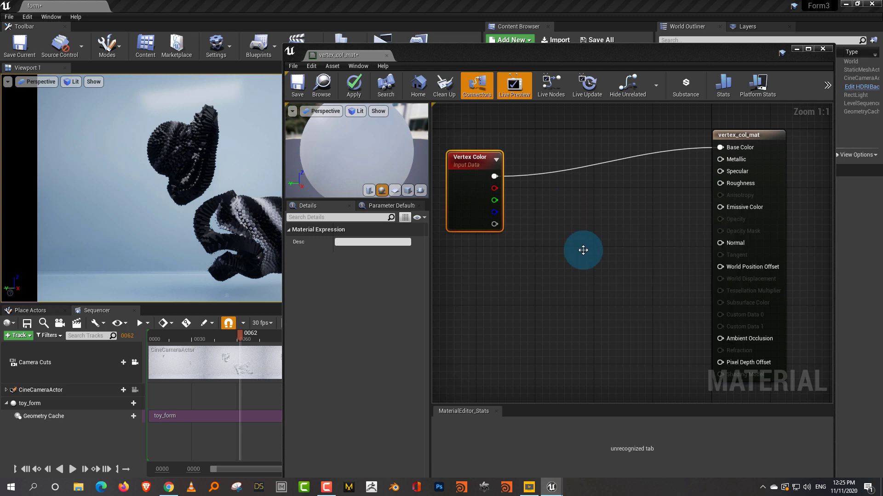
pyautogui.moveTo(583, 209); pyautogui.dragTo(601, 212)
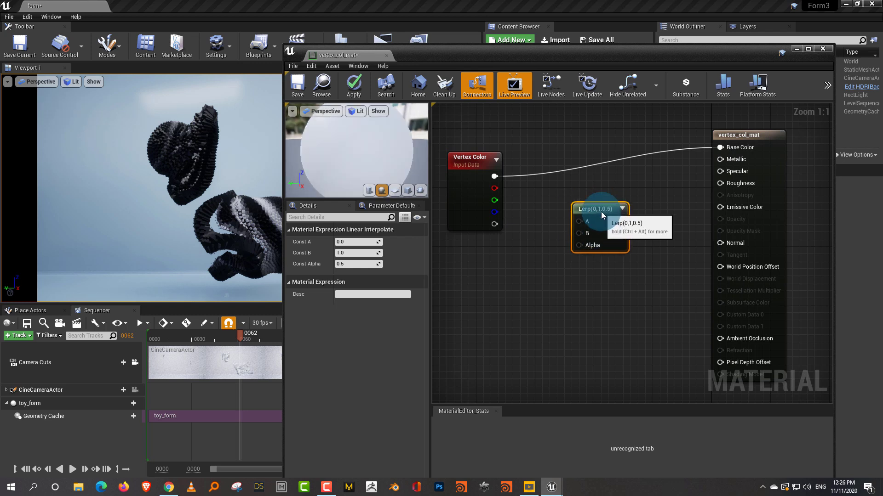
# Add a VectorParameter node named colorA and place it below the Lerp node
pyautogui.rightClick(502, 279)
pyautogui.write('vectorpa')
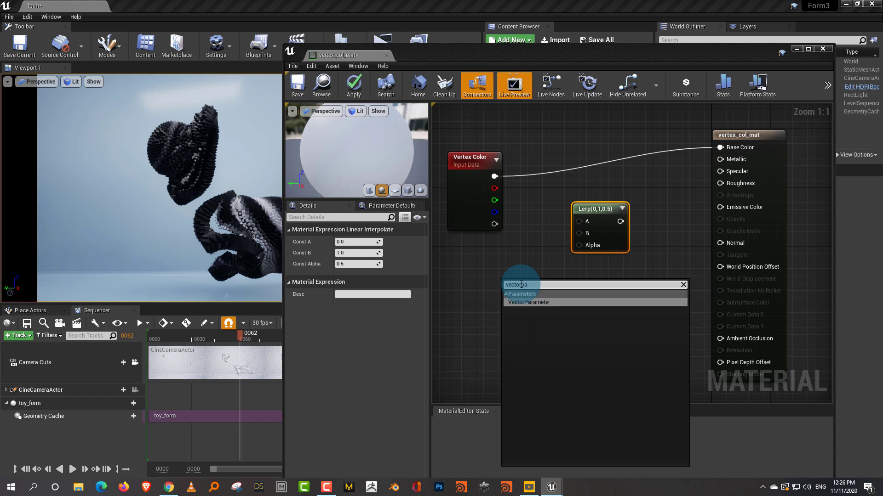
pyautogui.press('Return')
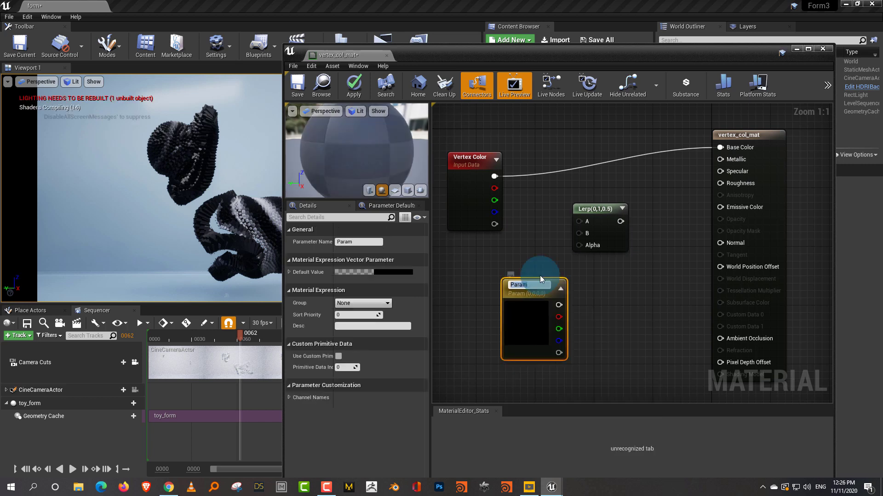
pyautogui.write('colorA')
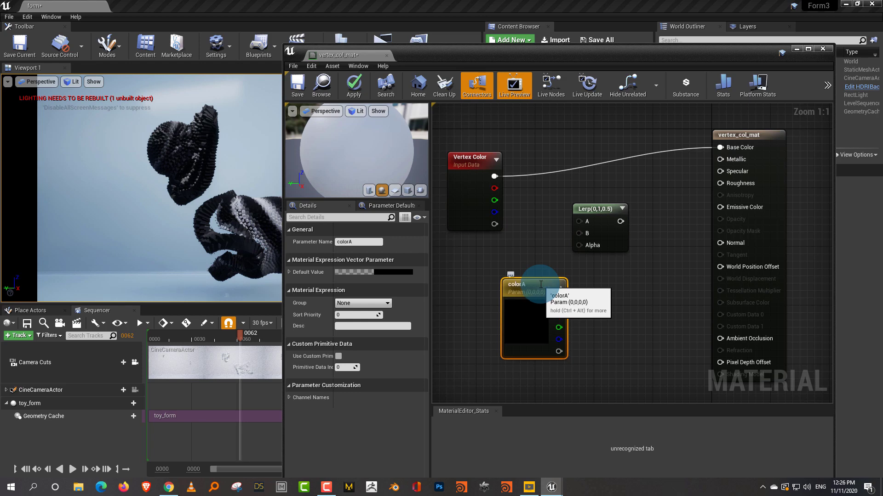
pyautogui.moveTo(540, 284); pyautogui.dragTo(536, 276)
pyautogui.doubleClick(533, 275)
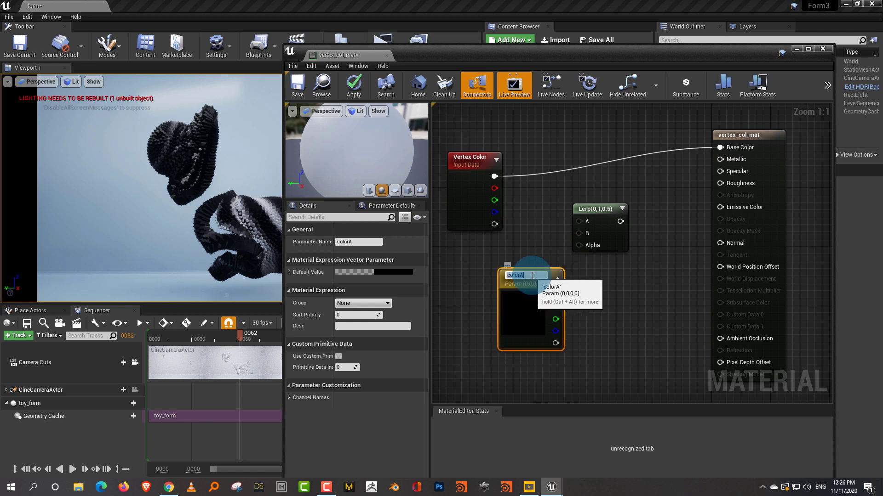
pyautogui.click(659, 291)
# Duplicate the colorA parameter, place the copy beneath the original, and rename it colorB
pyautogui.click(533, 285)
pyautogui.hotkey('ctrl', 'w')
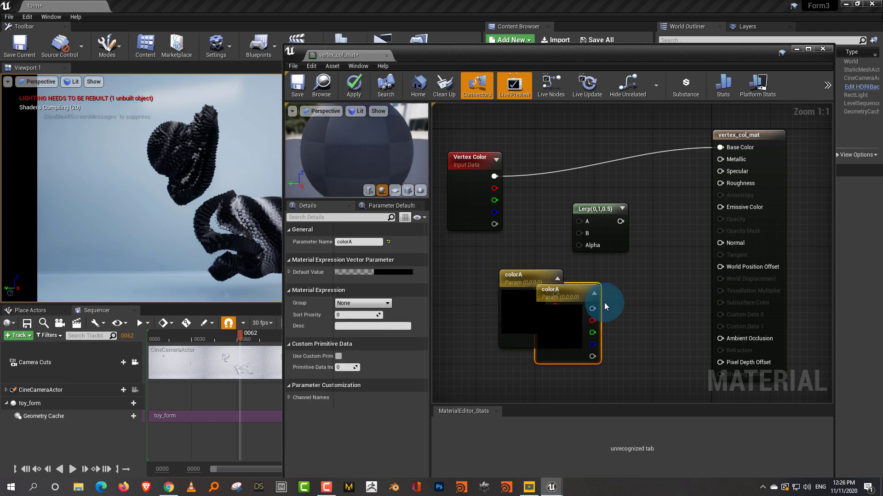
pyautogui.moveTo(601, 305); pyautogui.dragTo(595, 229, button='right')
pyautogui.moveTo(595, 228); pyautogui.dragTo(539, 301)
pyautogui.doubleClick(536, 300)
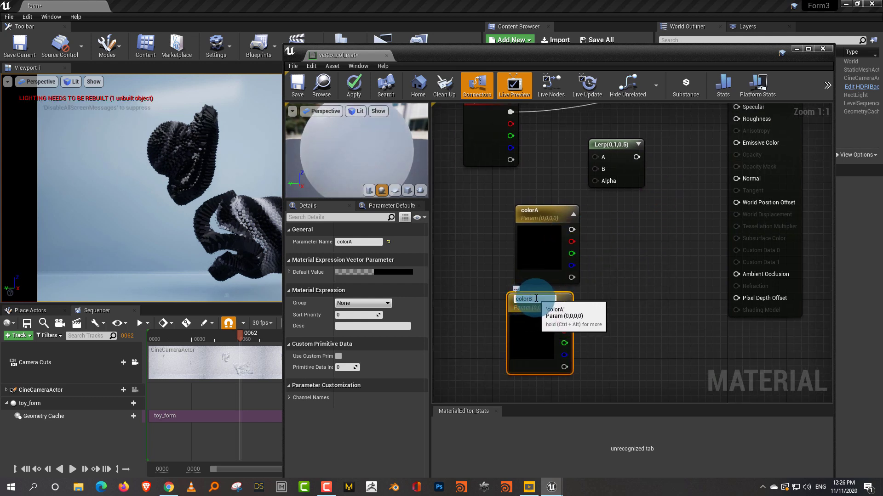
# Set colorB's default value to a near-white of about 0.9
pyautogui.click(397, 272)
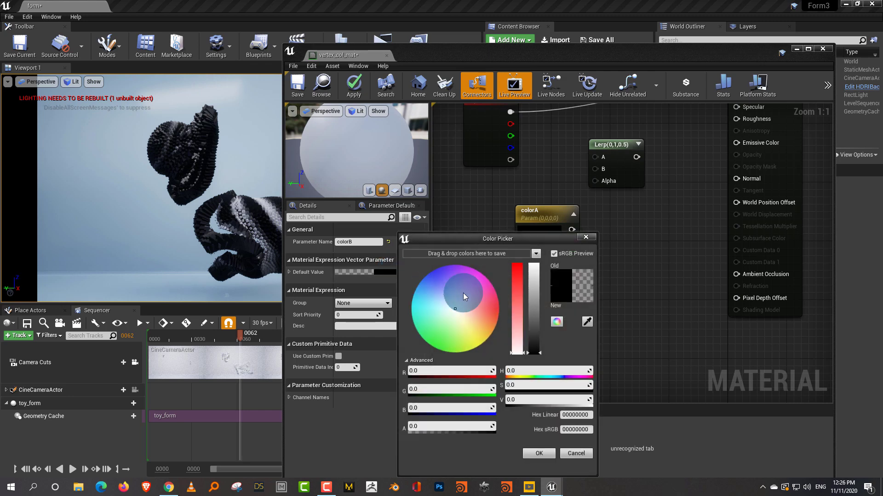
pyautogui.click(533, 273)
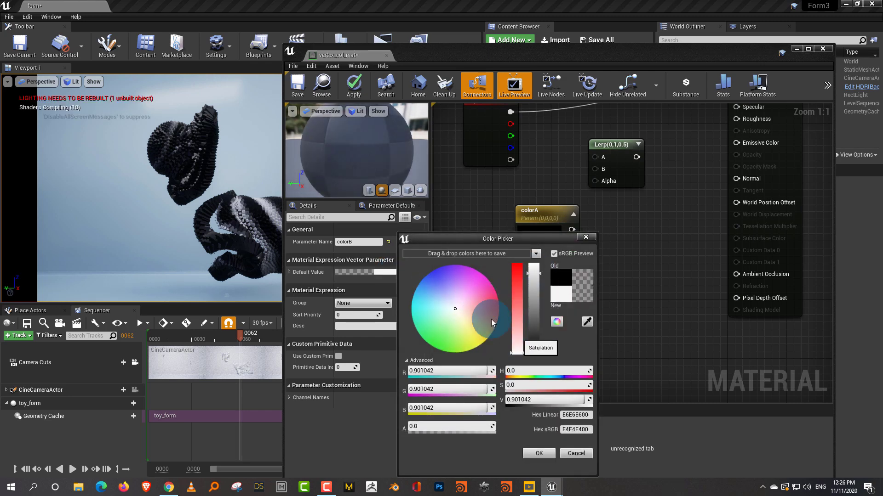
pyautogui.click(641, 335)
# Rearrange the graph with colorA above colorB, Vertex Color beneath them, and the Lerp node beside the two color parameters
pyautogui.scroll(-2, 641, 335)
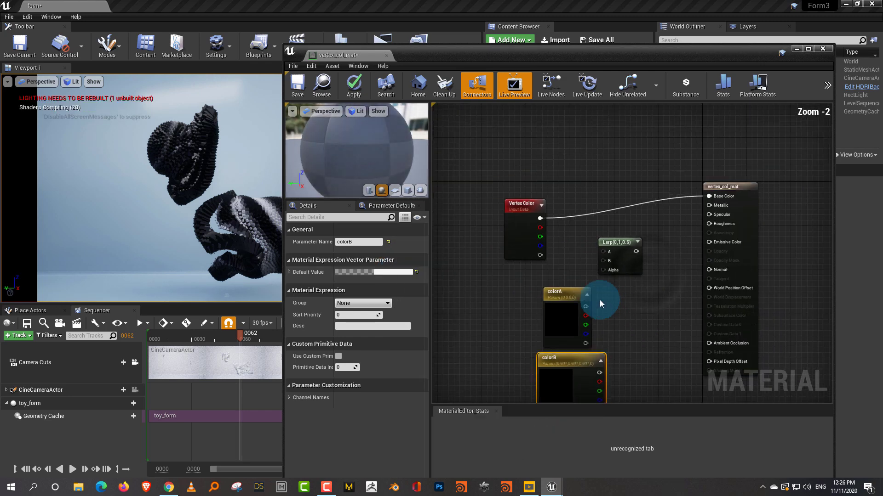
pyautogui.moveTo(513, 229); pyautogui.dragTo(485, 262)
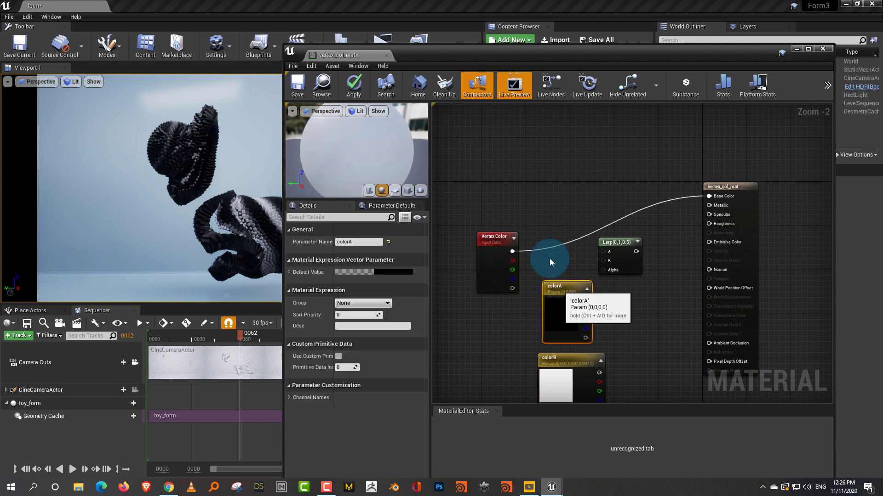
pyautogui.moveTo(563, 317); pyautogui.dragTo(524, 167)
pyautogui.moveTo(548, 289); pyautogui.dragTo(581, 316, button='right')
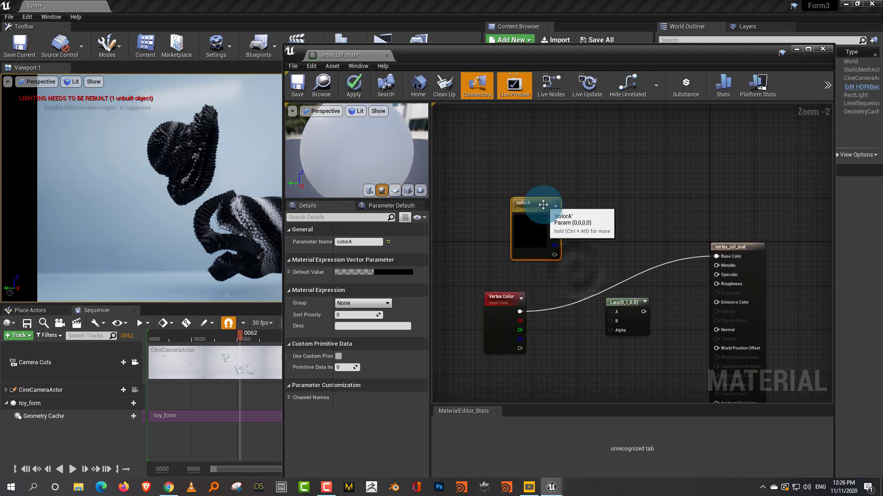
pyautogui.moveTo(528, 200); pyautogui.dragTo(547, 246, button='right')
pyautogui.moveTo(613, 313); pyautogui.dragTo(627, 224)
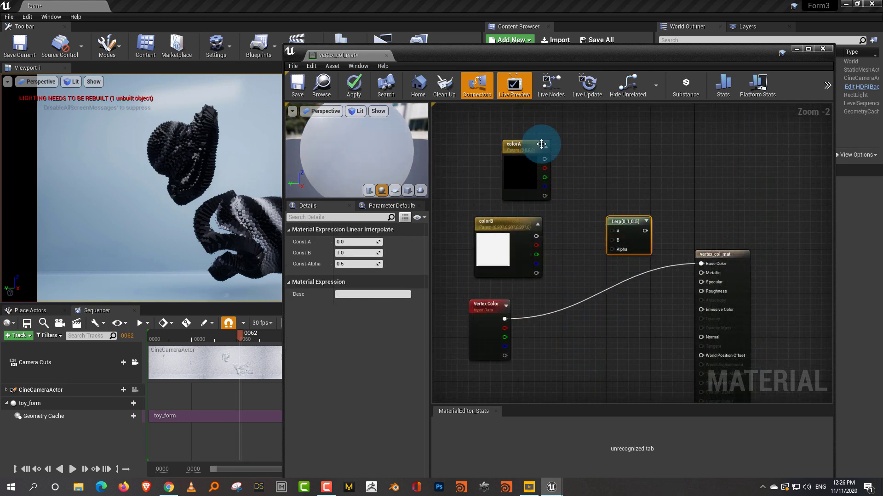
# Wire colorA, colorB and Vertex Color's red channel into Lerp's A, B and Alpha, feed Lerp into Base Color, then save and close the material
pyautogui.moveTo(544, 159); pyautogui.dragTo(612, 231)
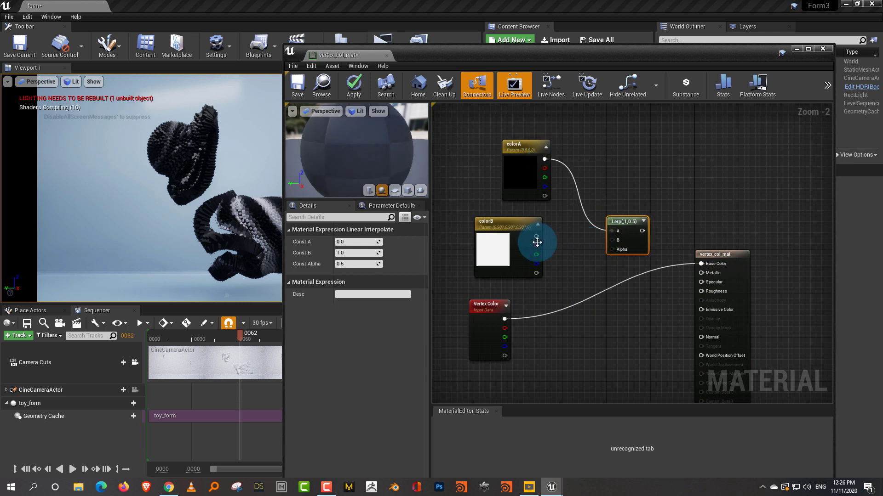
pyautogui.moveTo(535, 236); pyautogui.dragTo(612, 240)
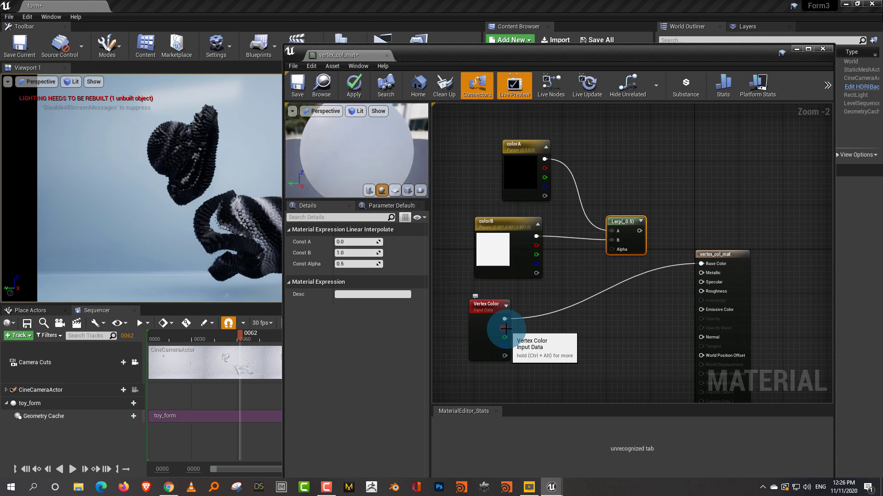
pyautogui.moveTo(504, 328); pyautogui.dragTo(700, 263)
pyautogui.moveTo(611, 222); pyautogui.dragTo(620, 245)
pyautogui.moveTo(460, 123); pyautogui.dragTo(461, 144, button='right')
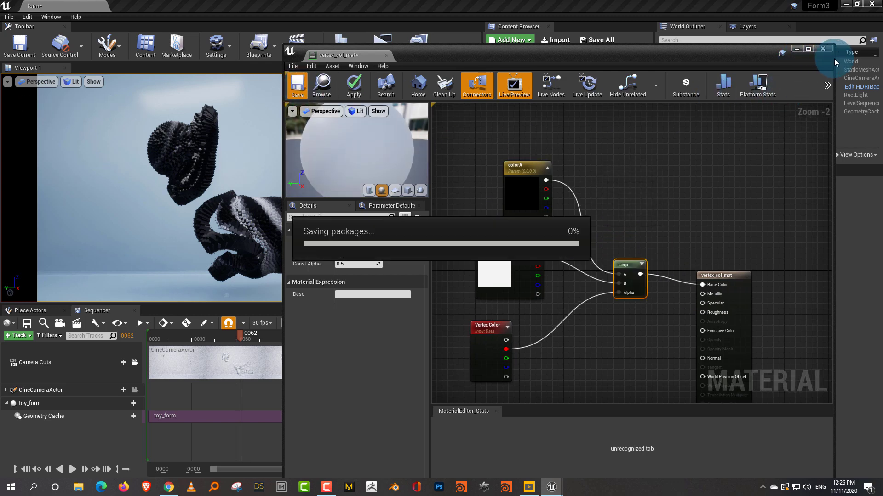
pyautogui.click(822, 49)
# Open vertex_col_mat_inst, enable the colorA and colorB overrides, and set colorA to a muted blue with value about 0.3
pyautogui.doubleClick(589, 206)
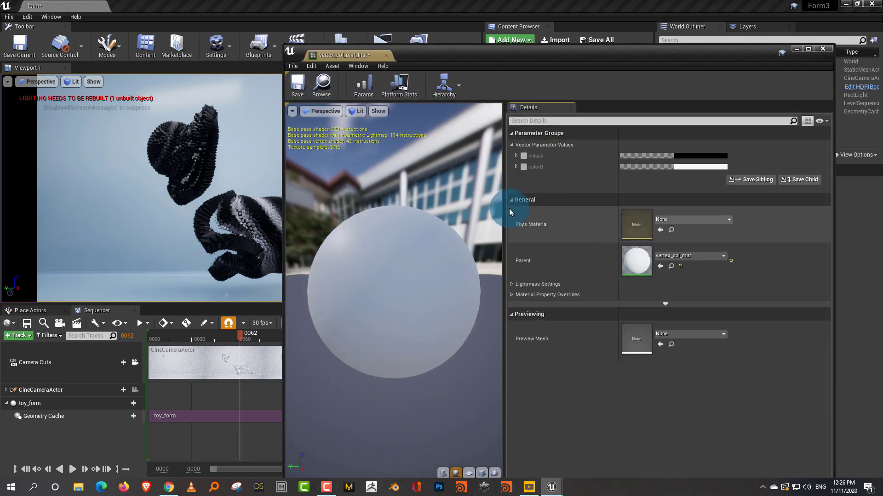
pyautogui.click(524, 156)
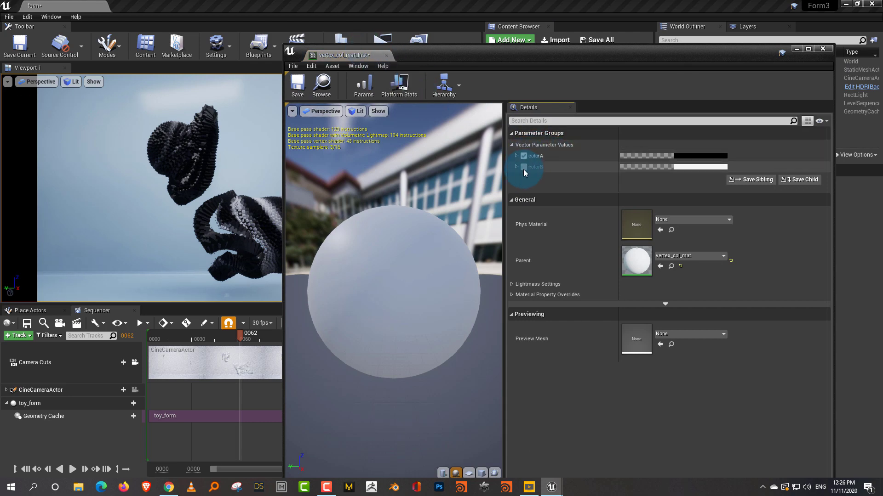
pyautogui.click(524, 167)
pyautogui.click(690, 160)
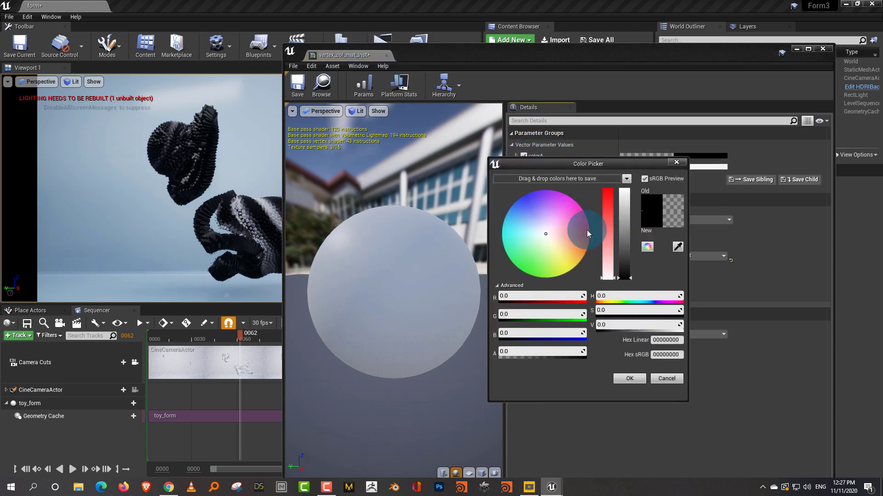
pyautogui.click(565, 222)
pyautogui.moveTo(566, 215); pyautogui.dragTo(525, 223)
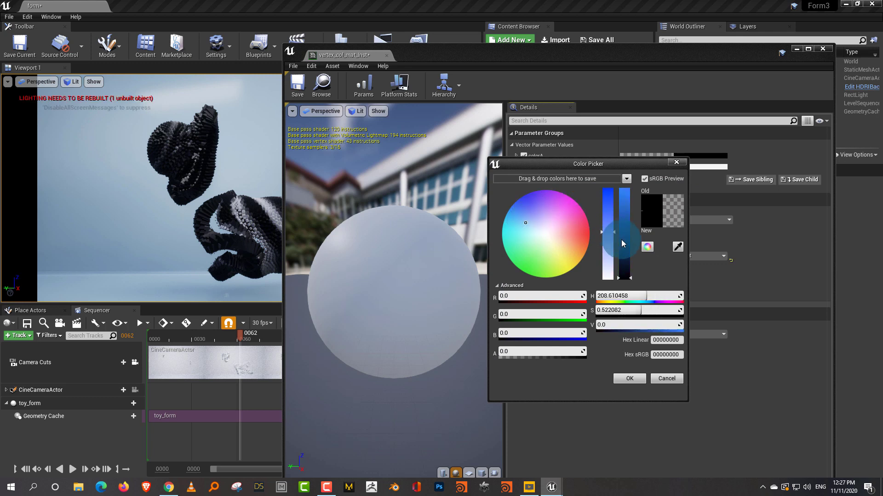
pyautogui.moveTo(623, 241); pyautogui.dragTo(624, 251)
pyautogui.click(630, 378)
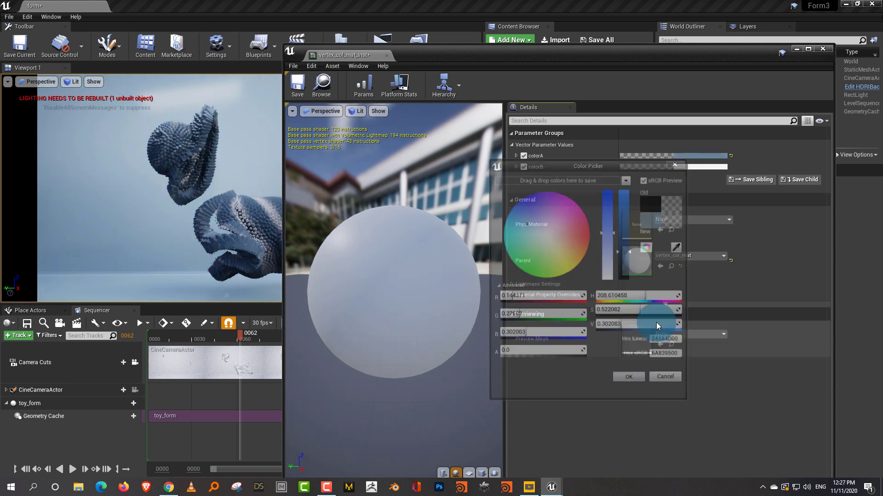
# Set colorB in the vertex_col_mat instance to a light pink and close the instance
pyautogui.click(690, 167)
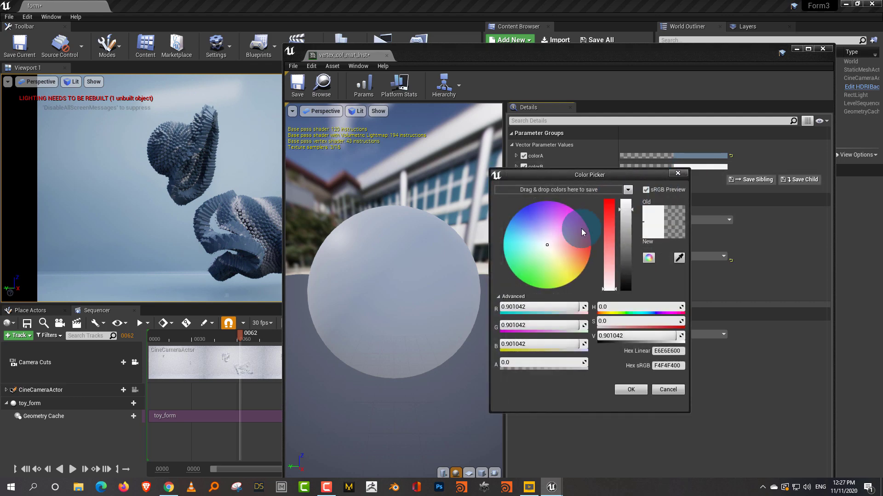
pyautogui.click(564, 238)
pyautogui.click(630, 389)
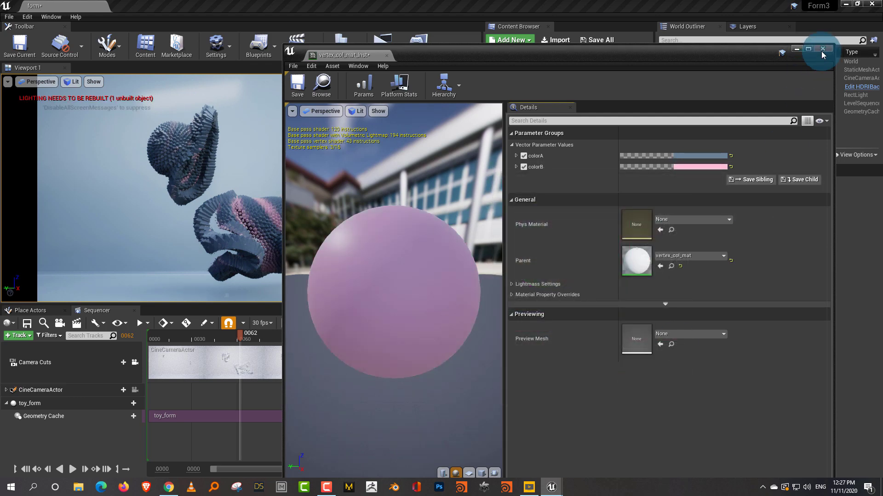
pyautogui.click(822, 49)
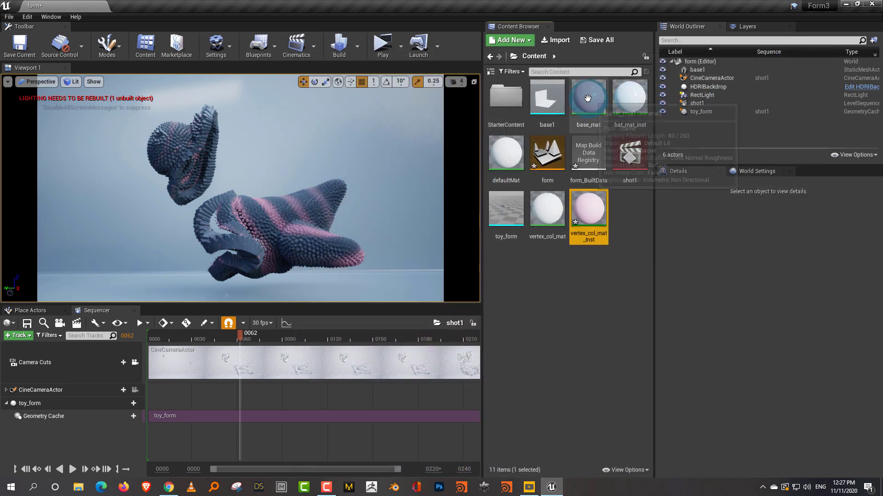
# Open bat_mat_inst and change its base_color to a neutral gray
pyautogui.doubleClick(629, 97)
pyautogui.click(671, 157)
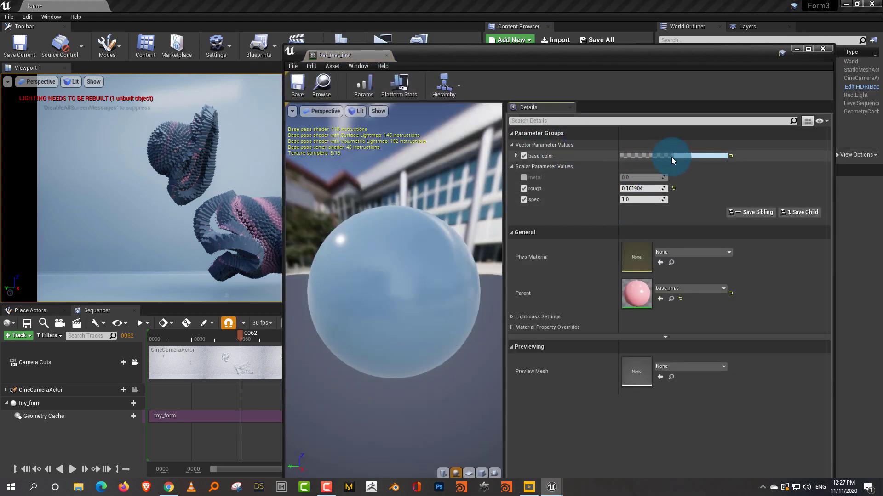
pyautogui.moveTo(817, 231)
pyautogui.mouseDown()
pyautogui.moveTo(810, 246)
pyautogui.moveTo(802, 235)
pyautogui.mouseUp()
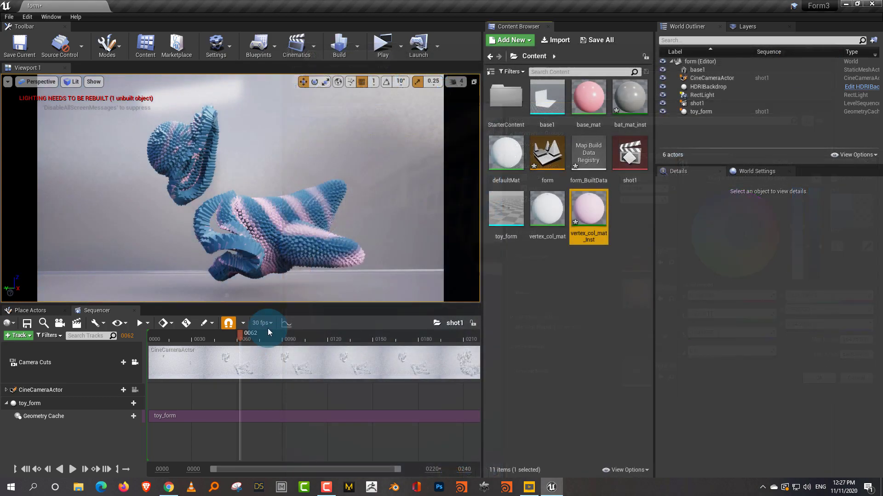
# Scrub the shot to frame 86 and widen the Content Browser on both sides
pyautogui.moveTo(267, 328)
pyautogui.mouseDown()
pyautogui.moveTo(173, 338)
pyautogui.moveTo(363, 336)
pyautogui.moveTo(212, 332)
pyautogui.moveTo(278, 333)
pyautogui.mouseUp()
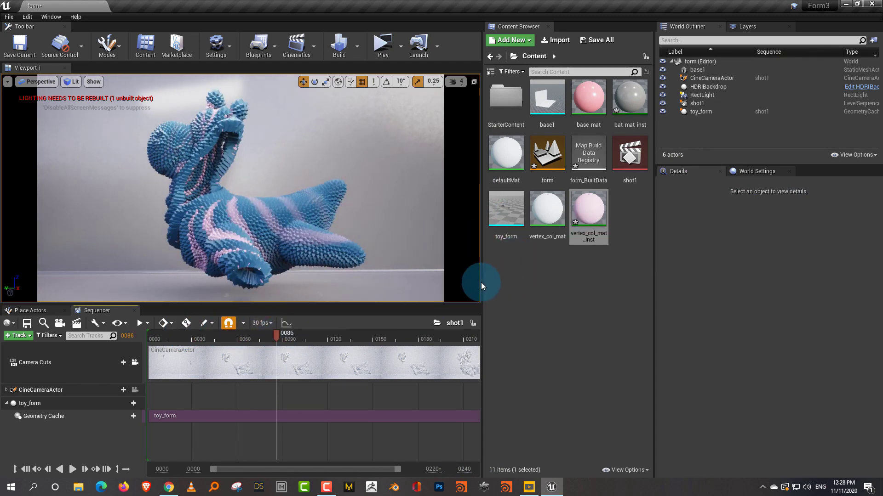
pyautogui.moveTo(480, 282); pyautogui.dragTo(475, 283)
pyautogui.click(537, 247)
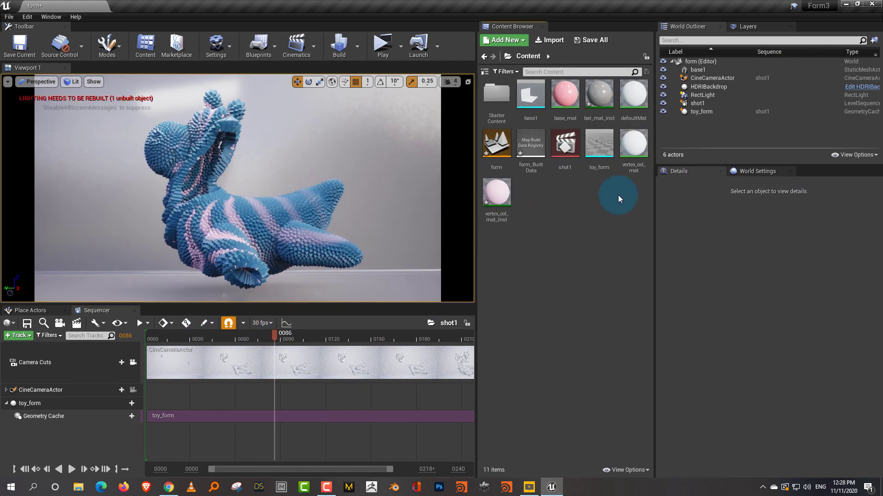
pyautogui.moveTo(654, 199); pyautogui.dragTo(695, 207)
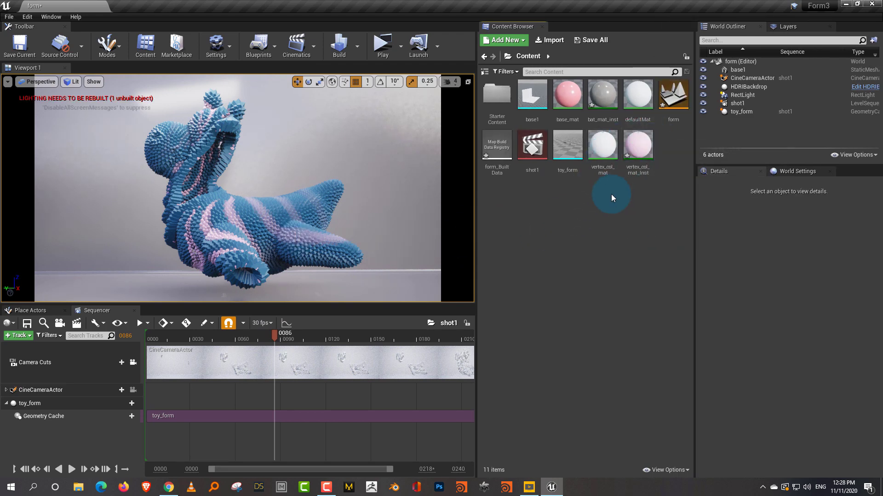
# Open vertex_col_mat and move the colorB and Vertex Color nodes slightly farther from the Lerp node
pyautogui.doubleClick(591, 136)
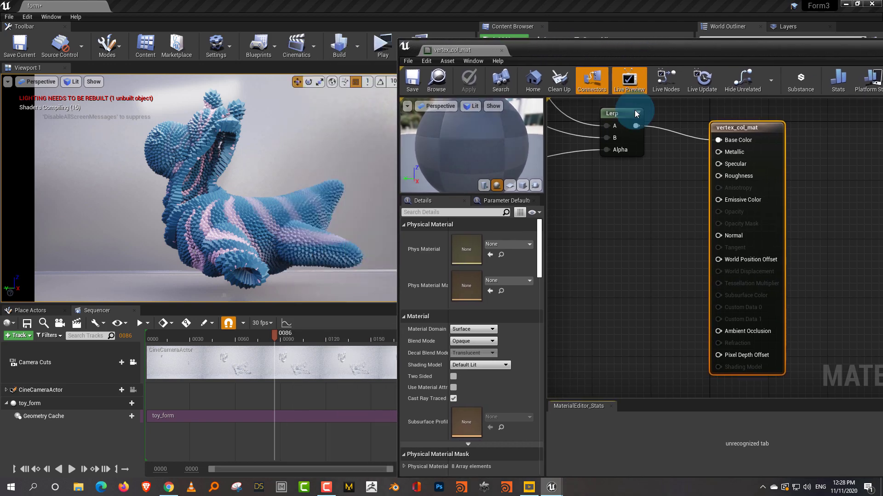
pyautogui.scroll(-4, 682, 237)
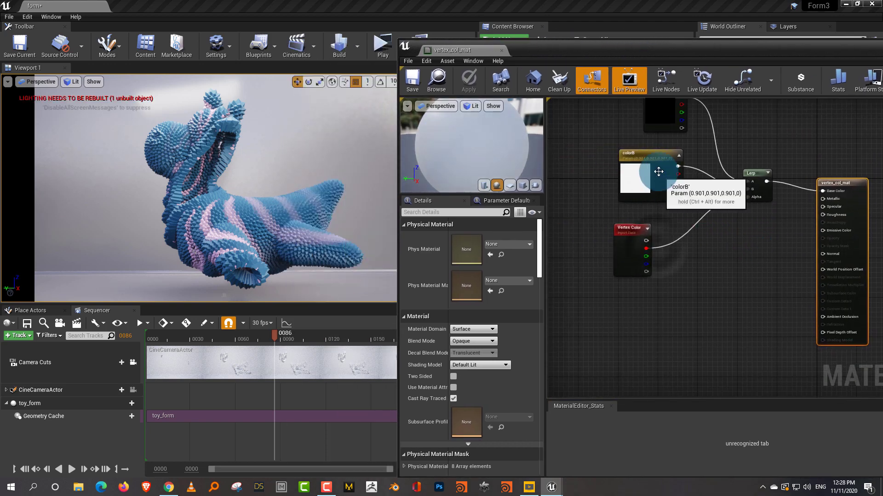
pyautogui.click(635, 162)
pyautogui.moveTo(624, 239); pyautogui.dragTo(612, 234)
pyautogui.click(743, 256)
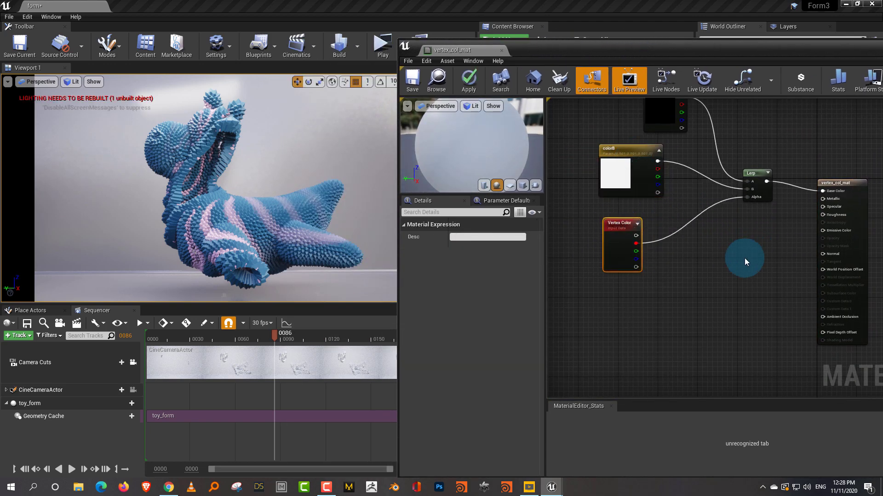
pyautogui.click(312, 240)
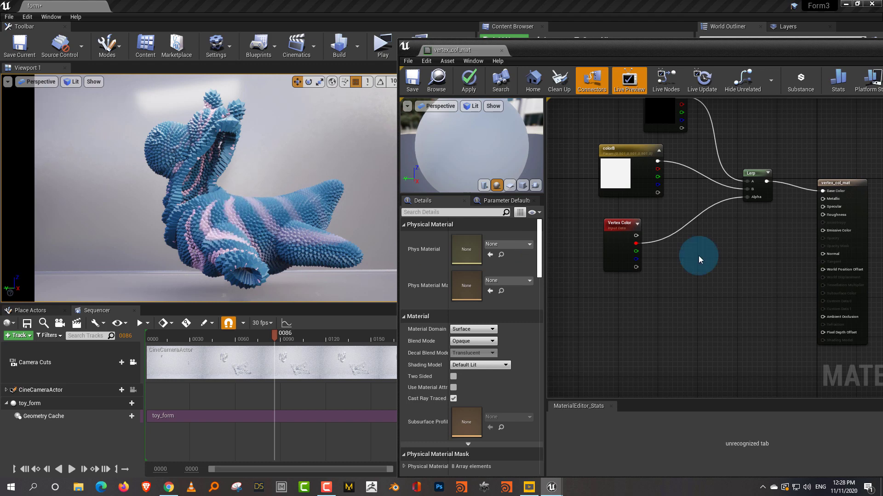
# Add a scalar parameter named metal to the graph below the Lerp node
pyautogui.moveTo(697, 252); pyautogui.dragTo(650, 233, button='right')
pyautogui.scroll(-2, 650, 233)
pyautogui.click(759, 181)
pyautogui.scroll(3, 760, 188)
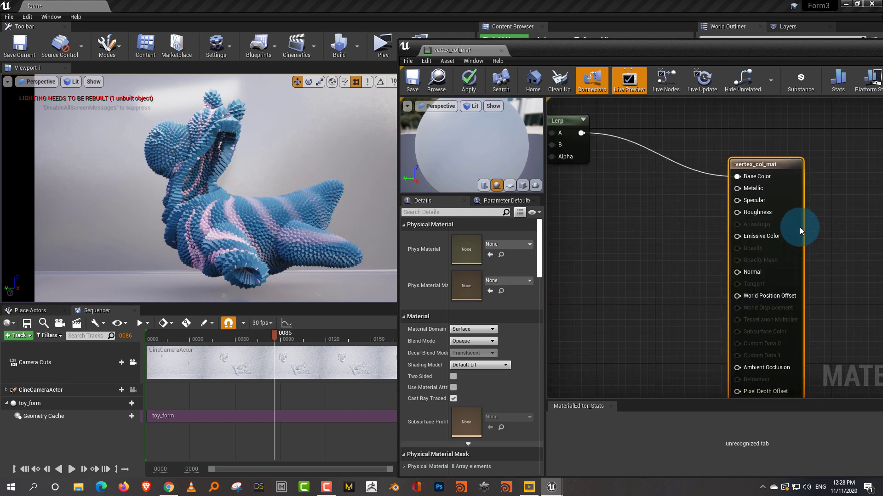
pyautogui.moveTo(587, 247); pyautogui.dragTo(666, 246, button='right')
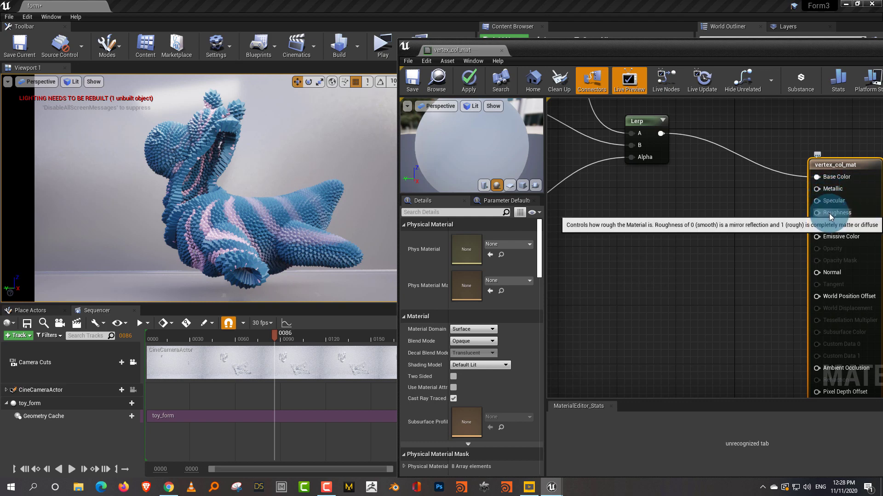
pyautogui.moveTo(669, 229); pyautogui.dragTo(735, 211, button='right')
pyautogui.rightClick(668, 232)
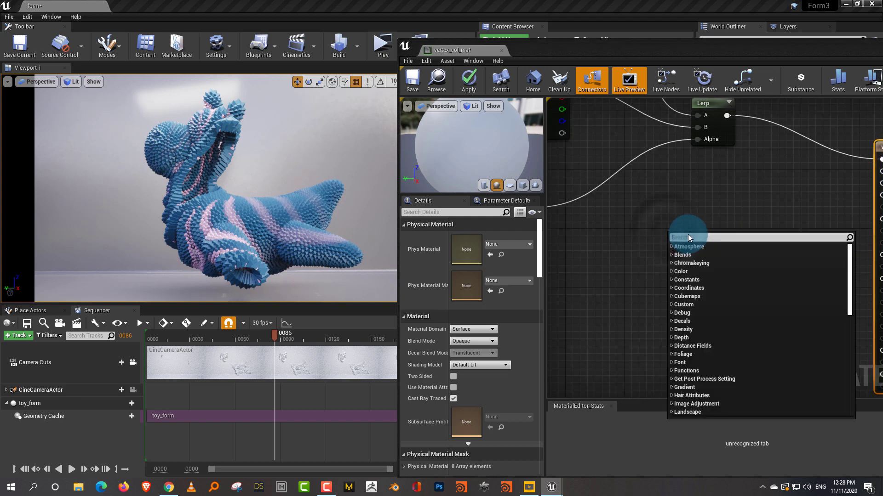
pyautogui.write('scal')
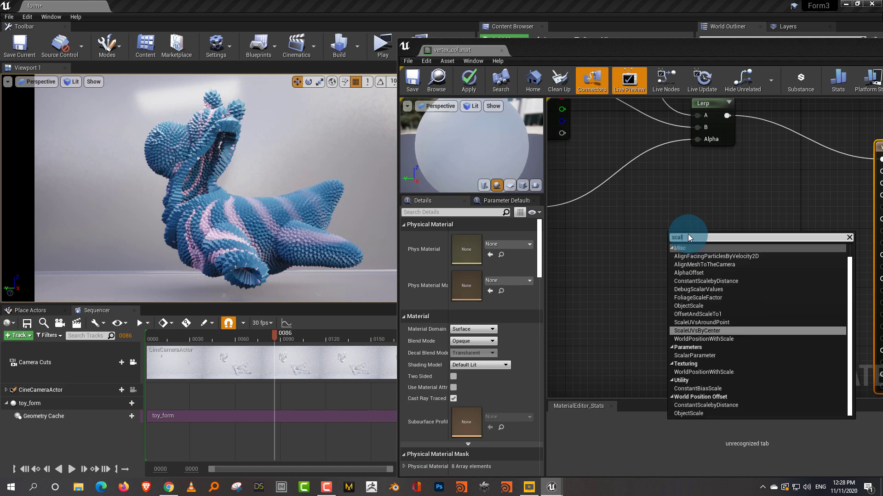
pyautogui.write('ar')
pyautogui.press('Return')
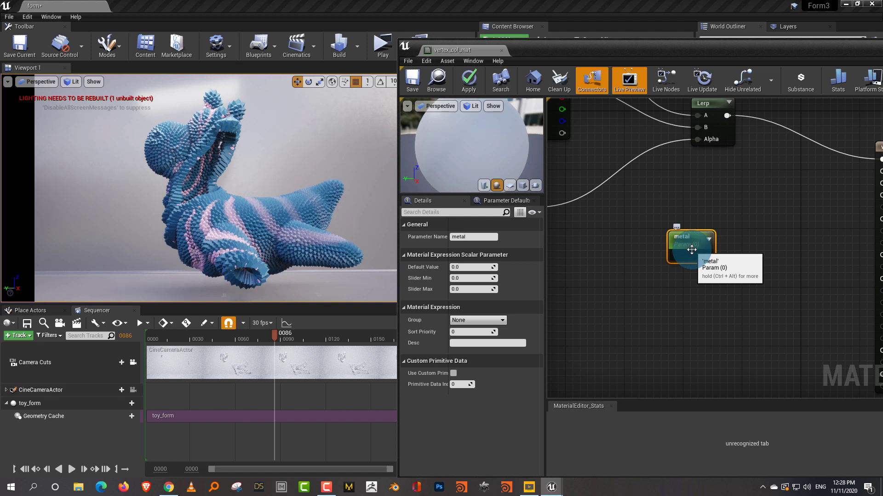
# Duplicate the metal parameter twice, stack the copies beneath it, and rename them spec and rough
pyautogui.moveTo(692, 249); pyautogui.dragTo(672, 261)
pyautogui.hotkey('ctrl', 'w')
pyautogui.hotkey('ctrl', 'w')
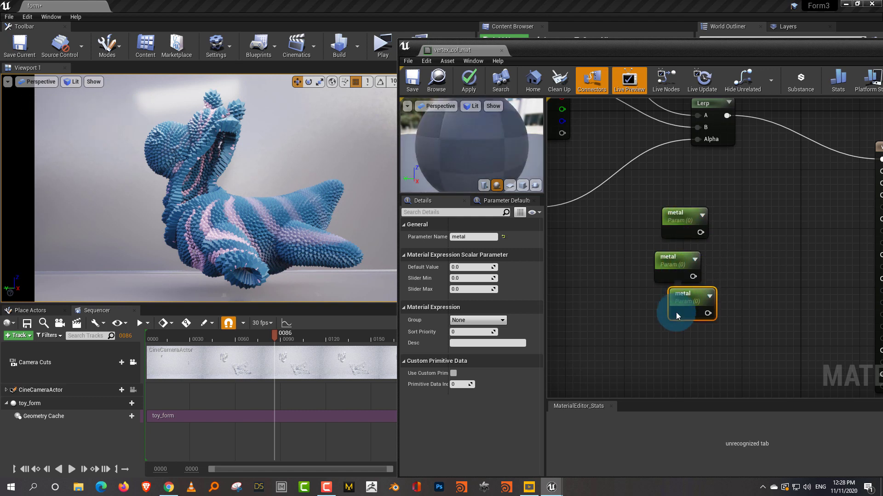
pyautogui.doubleClick(675, 259)
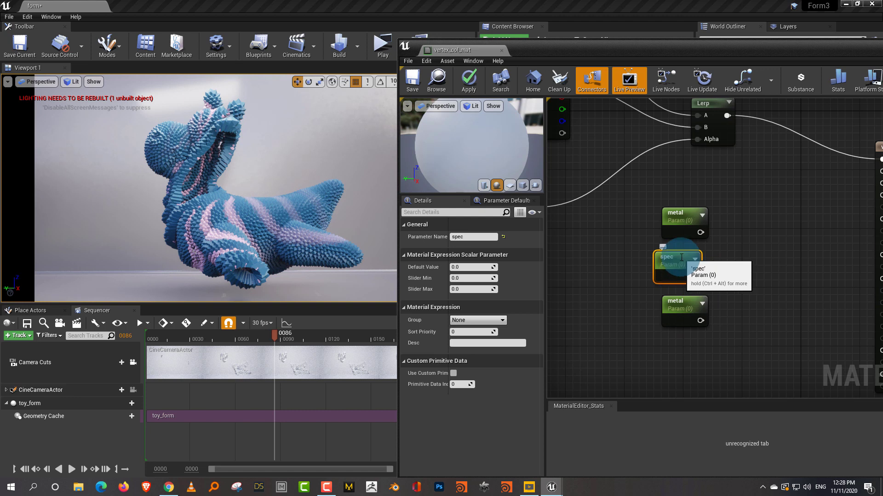
pyautogui.click(684, 302)
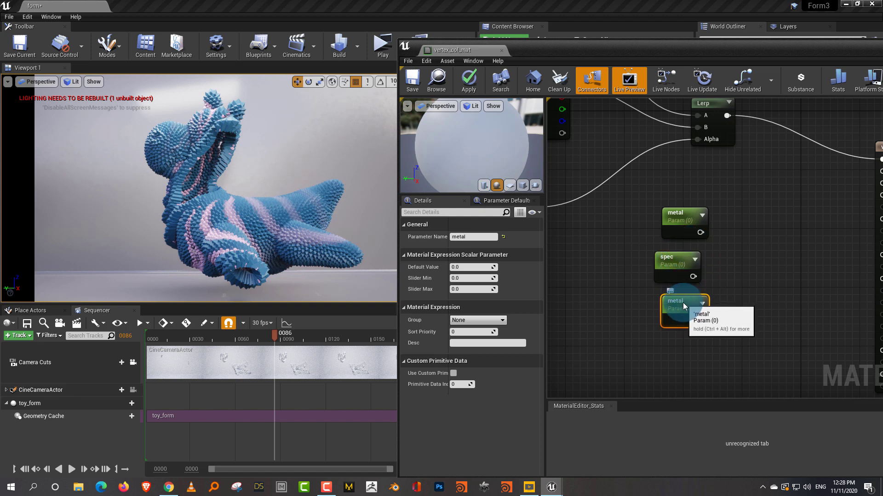
pyautogui.doubleClick(685, 303)
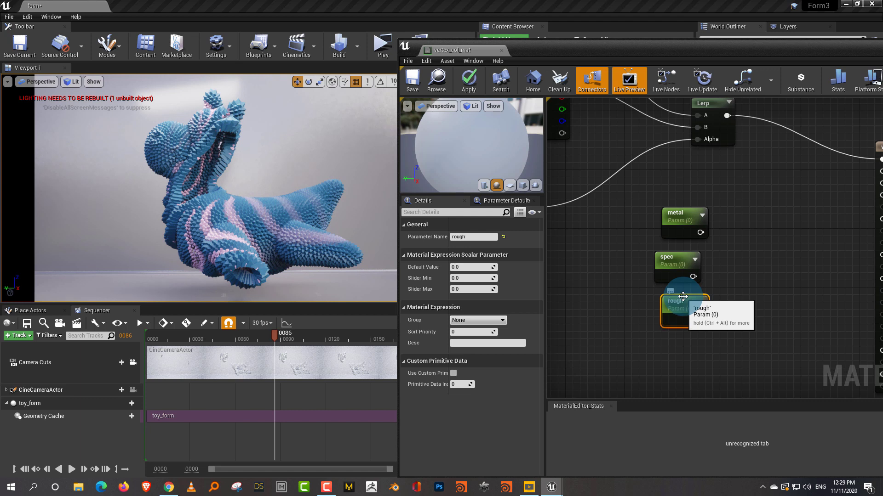
# Set the default value of rough to 0.2 and of spec to 1
pyautogui.click(459, 267)
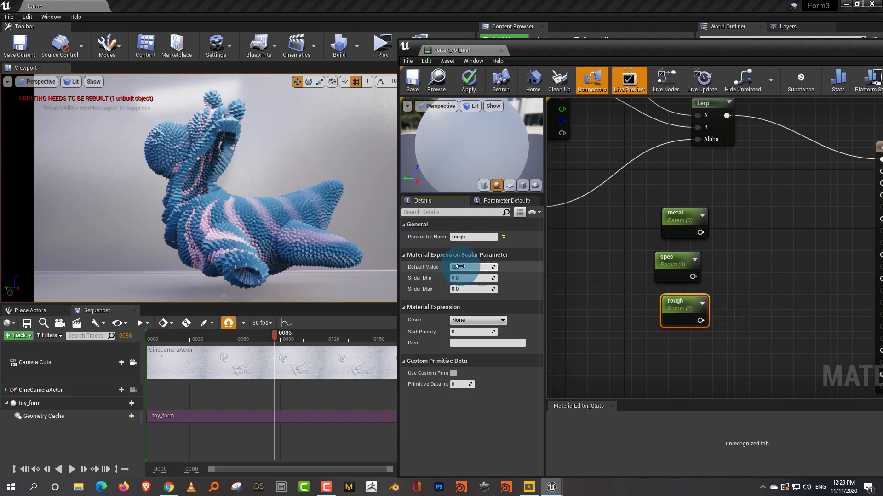
pyautogui.press('Return')
pyautogui.click(667, 260)
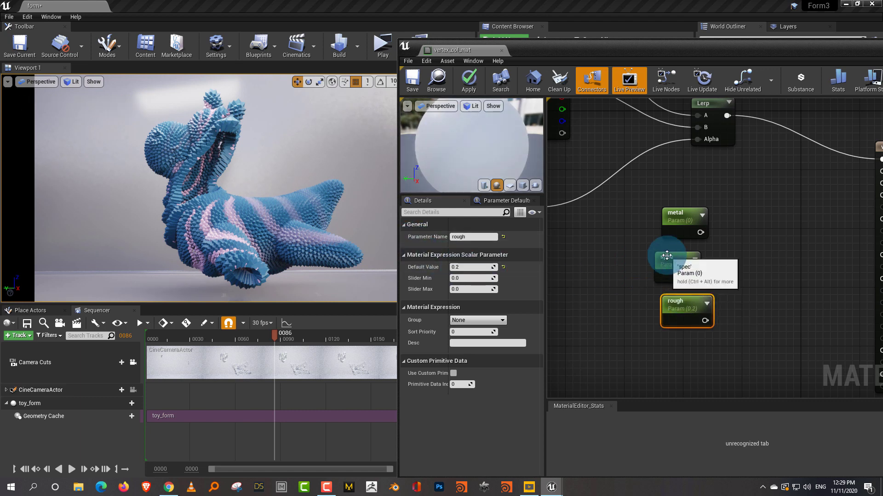
pyautogui.click(470, 266)
pyautogui.write('1')
pyautogui.press('Return')
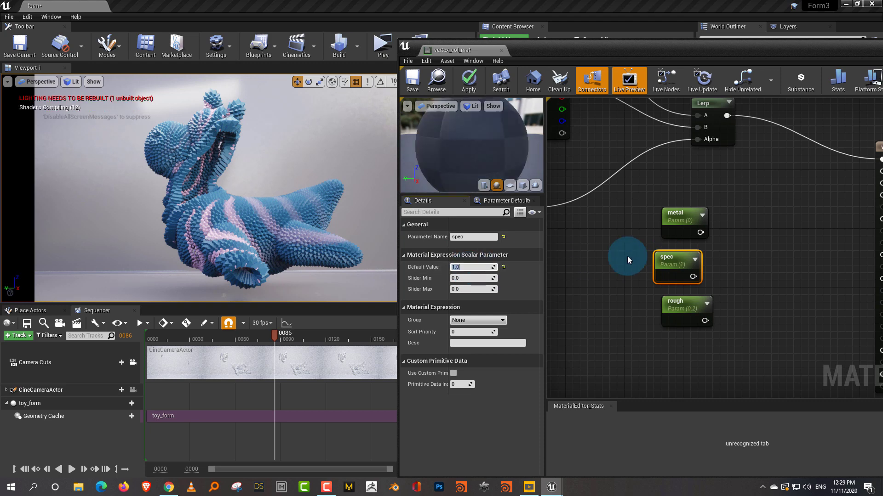
# Wire metal, spec and rough into the material's Metallic, Specular and Roughness inputs and save the material
pyautogui.moveTo(711, 225); pyautogui.dragTo(586, 234, button='right')
pyautogui.moveTo(581, 239); pyautogui.dragTo(759, 178)
pyautogui.moveTo(569, 284); pyautogui.dragTo(759, 191)
pyautogui.moveTo(581, 328); pyautogui.dragTo(759, 202)
pyautogui.click(412, 81)
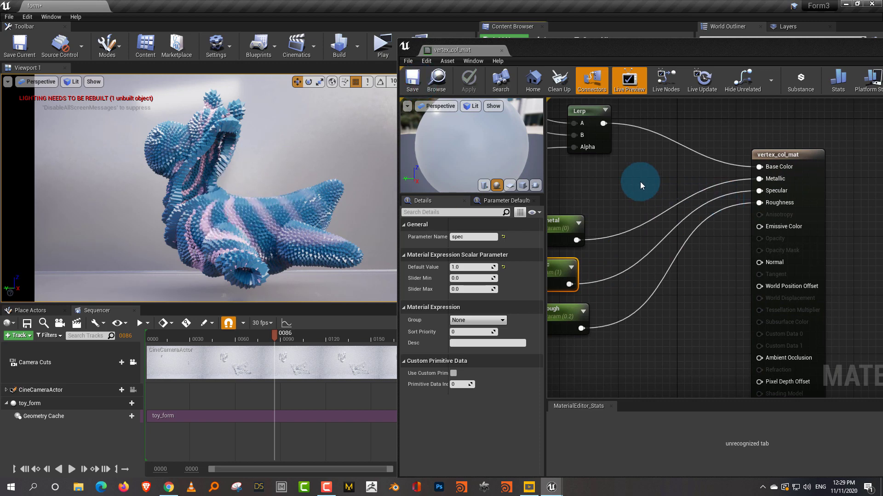
# Copy the colorA, colorB and Lerp nodes and place the pasted set beneath the Vertex Color and scalar parameter nodes
pyautogui.scroll(-2, 641, 182)
pyautogui.moveTo(641, 182); pyautogui.dragTo(749, 217, button='right')
pyautogui.scroll(-2, 708, 179)
pyautogui.scroll(2, 835, 285)
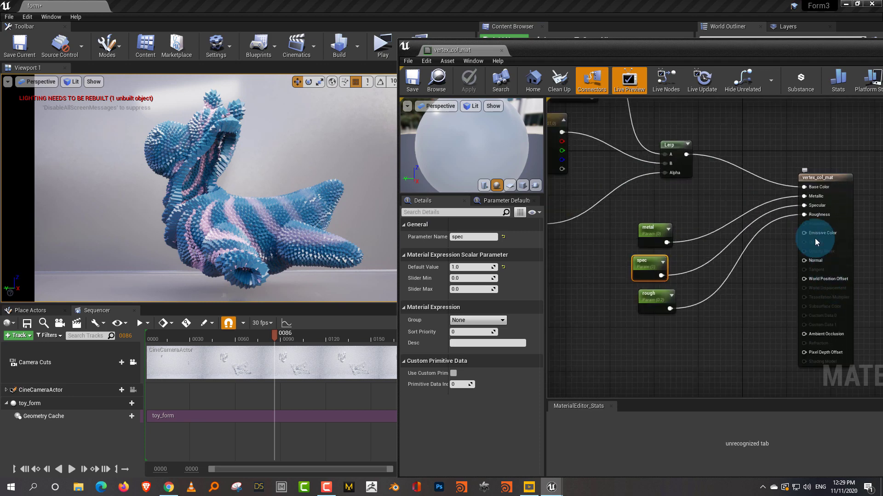
pyautogui.scroll(-2, 767, 270)
pyautogui.moveTo(766, 267); pyautogui.dragTo(778, 276, button='right')
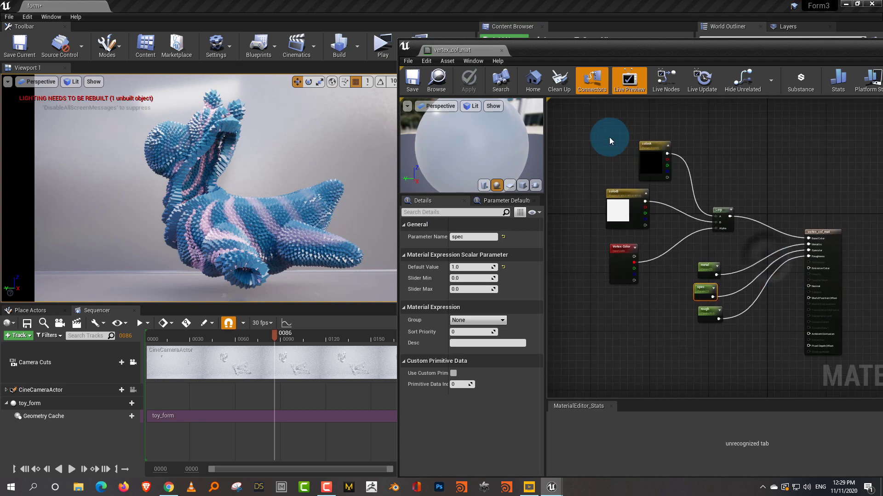
pyautogui.moveTo(608, 137); pyautogui.dragTo(730, 232)
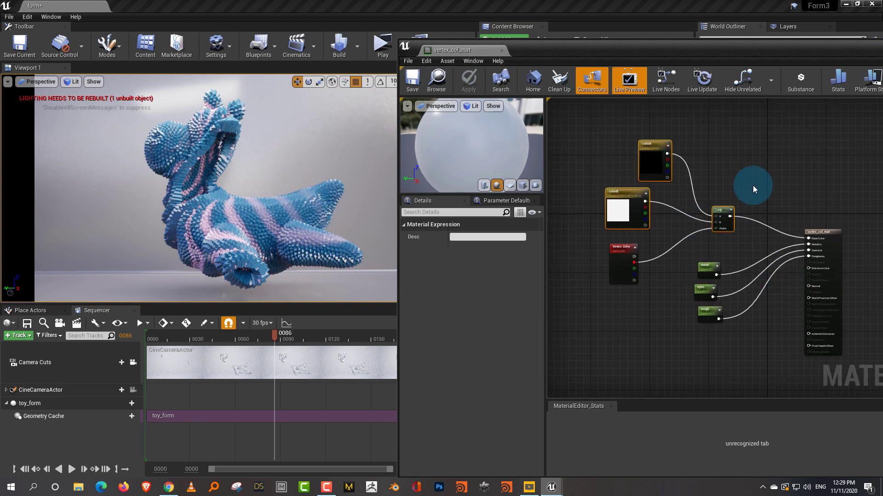
pyautogui.hotkey('ctrl', 'c')
pyautogui.hotkey('ctrl', 'v')
pyautogui.moveTo(806, 164); pyautogui.dragTo(786, 147, button='right')
pyautogui.moveTo(785, 167); pyautogui.dragTo(729, 310)
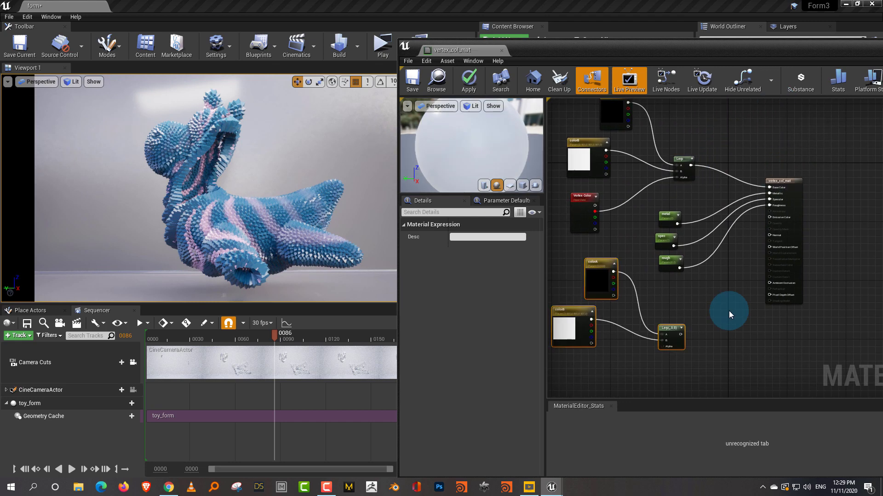
# Wire Vertex Color's red channel into the Alpha input of the copied Lerp node
pyautogui.click(605, 214)
pyautogui.scroll(2, 607, 221)
pyautogui.moveTo(609, 227); pyautogui.dragTo(594, 140, button='right')
pyautogui.moveTo(589, 149); pyautogui.dragTo(691, 353)
pyautogui.moveTo(596, 225); pyautogui.dragTo(690, 227, button='right')
# Rename the copied colorA and colorB parameters beneath Vertex Color to emitA and emitB
pyautogui.click(652, 222)
pyautogui.click(456, 236)
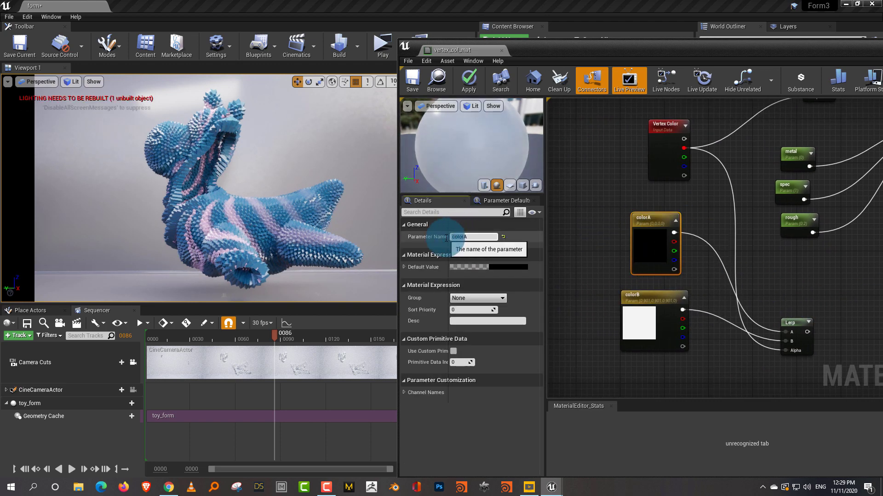
pyautogui.write('emitA')
pyautogui.press('Return')
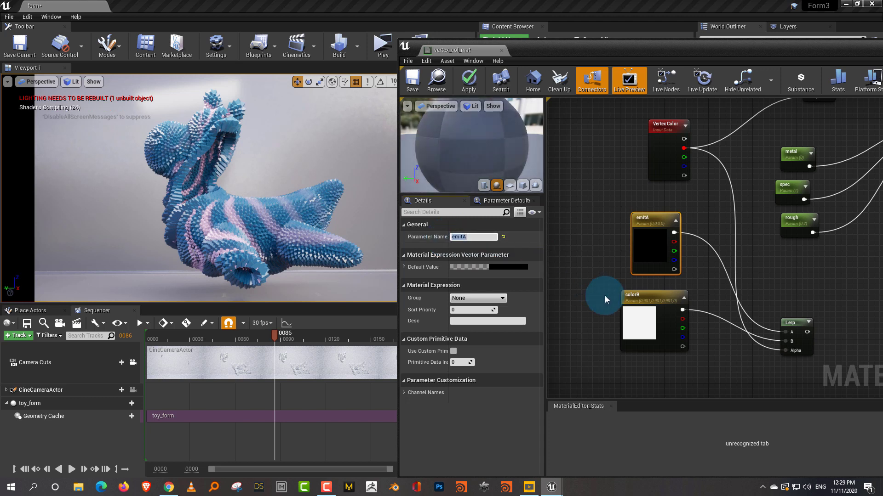
pyautogui.click(633, 298)
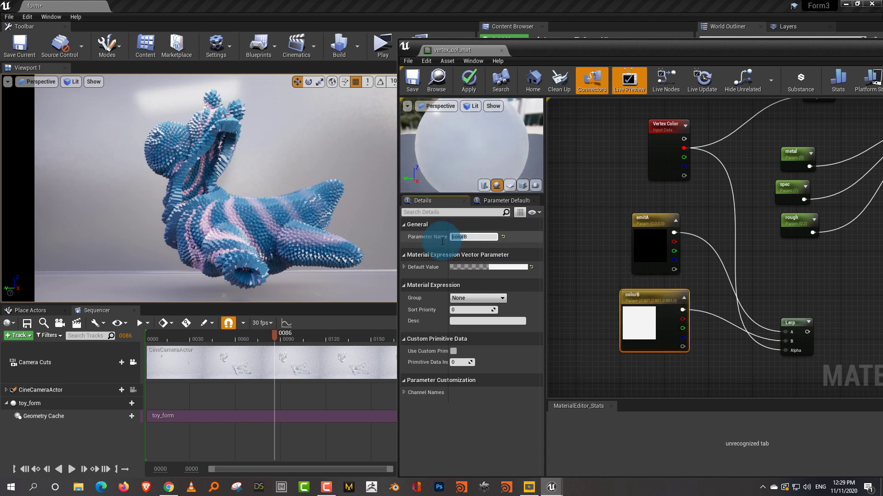
pyautogui.write('it')
pyautogui.press('Return')
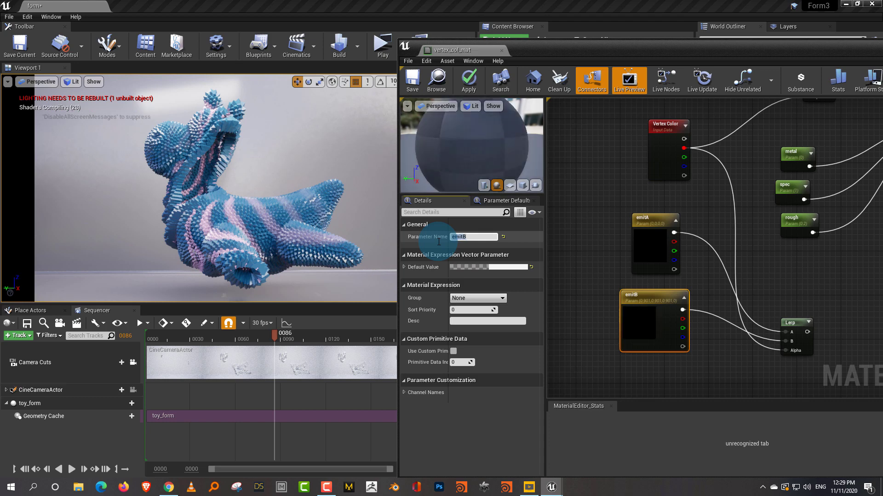
# Move the copied Lerp node up so that it sits roughly level with the emitB node
pyautogui.moveTo(850, 295); pyautogui.dragTo(765, 258, button='right')
pyautogui.scroll(2, 774, 223)
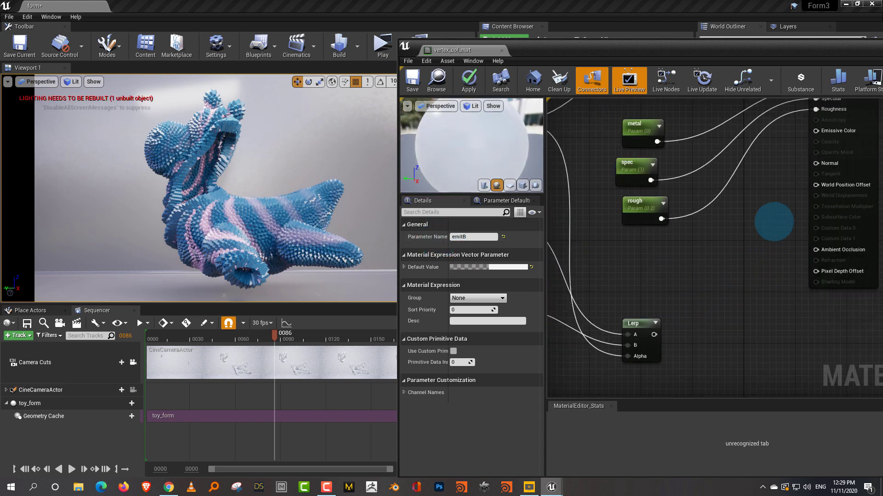
pyautogui.moveTo(774, 223); pyautogui.dragTo(816, 180, button='right')
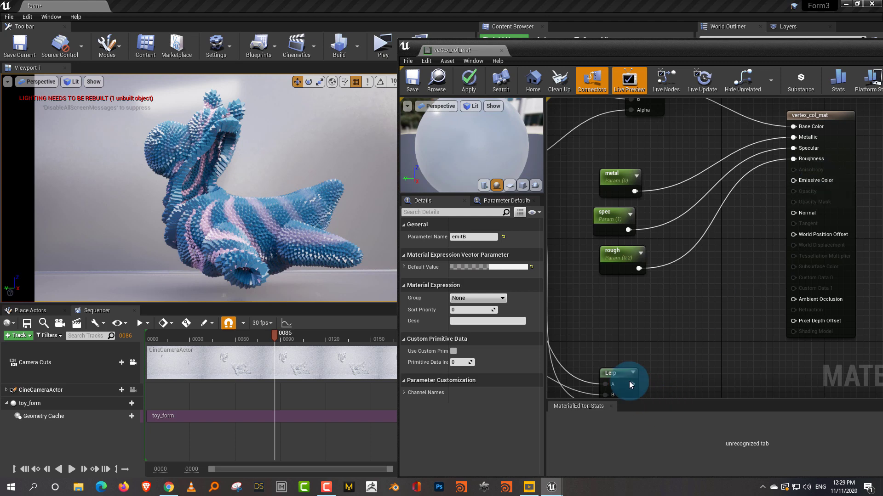
pyautogui.moveTo(622, 372); pyautogui.dragTo(635, 340)
pyautogui.moveTo(693, 313); pyautogui.dragTo(818, 300, button='right')
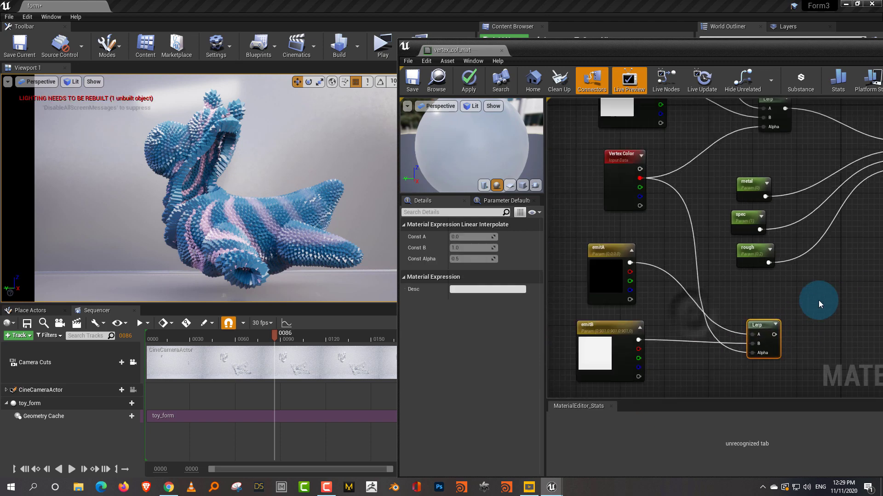
pyautogui.scroll(-1, 736, 260)
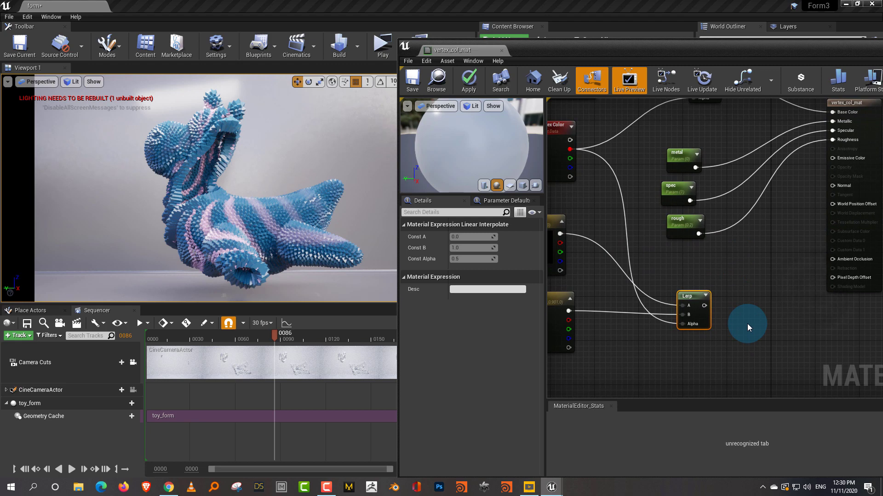
# Add a scalar parameter named Emit_Int and place it beneath the copied Lerp node
pyautogui.rightClick(740, 266)
pyautogui.write('sca')
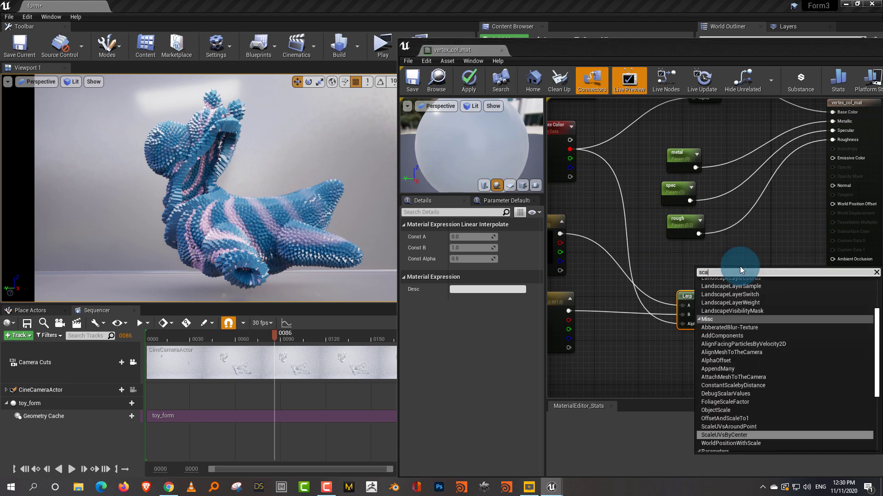
pyautogui.write('lar p')
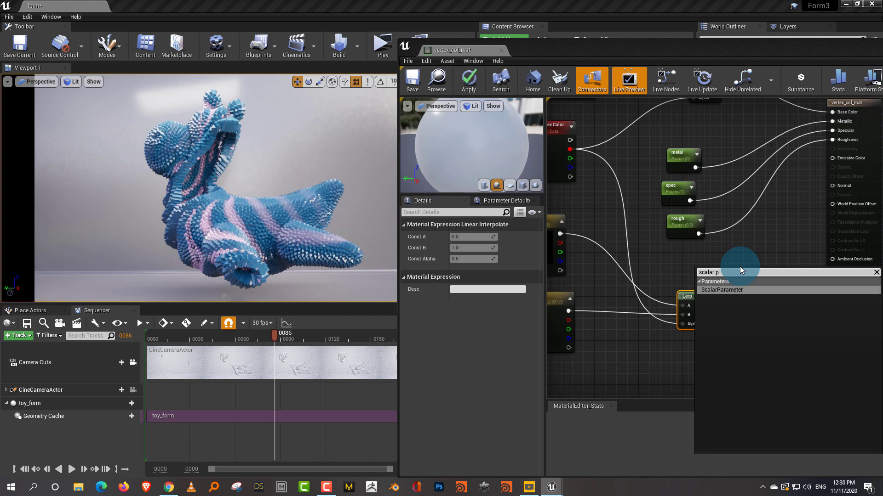
pyautogui.click(730, 299)
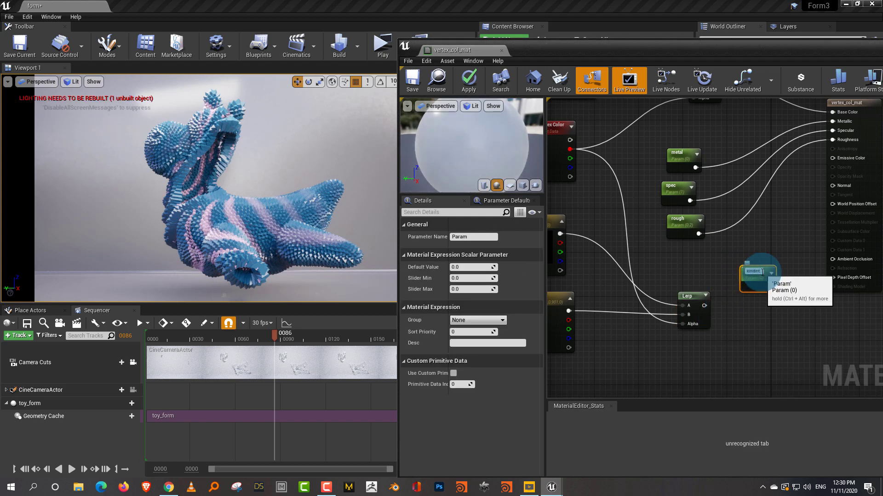
pyautogui.moveTo(757, 273); pyautogui.dragTo(693, 359)
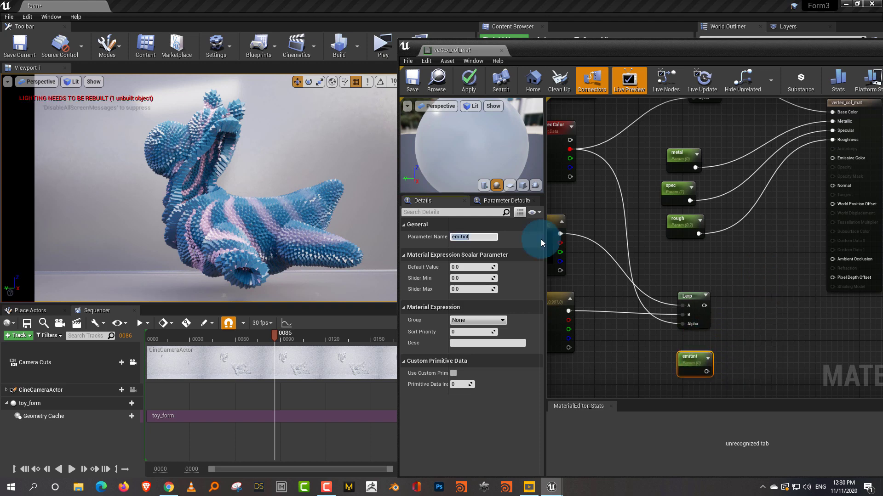
pyautogui.write('1')
pyautogui.write('Emit_Int')
pyautogui.press('Return')
pyautogui.click(784, 266)
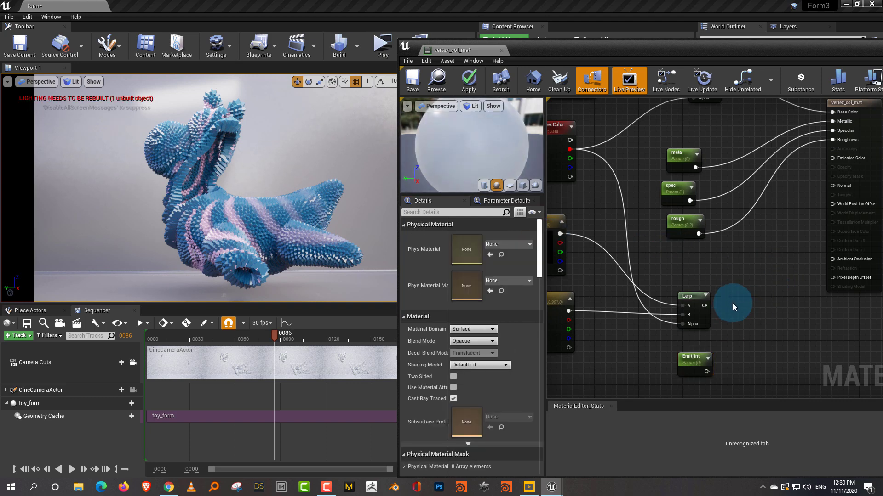
# Add a Multiply node and wire the copied Lerp into its A input and Emit_Int into its B input
pyautogui.rightClick(732, 303)
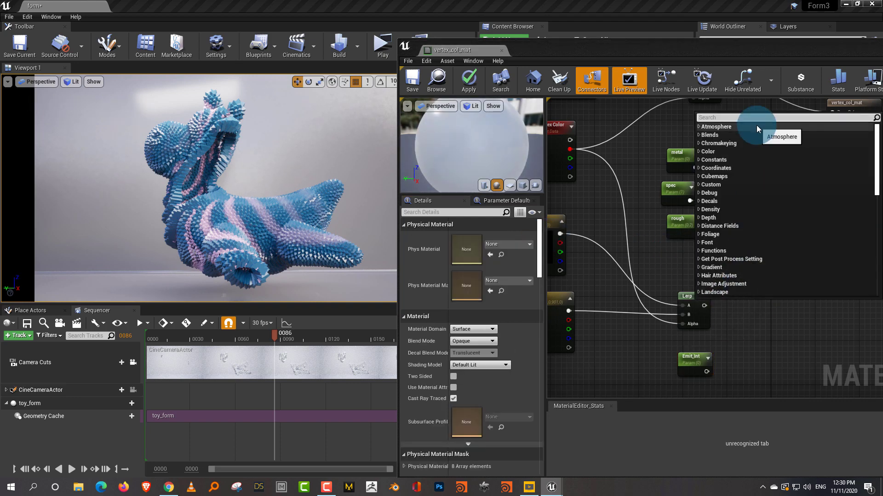
pyautogui.write('multip')
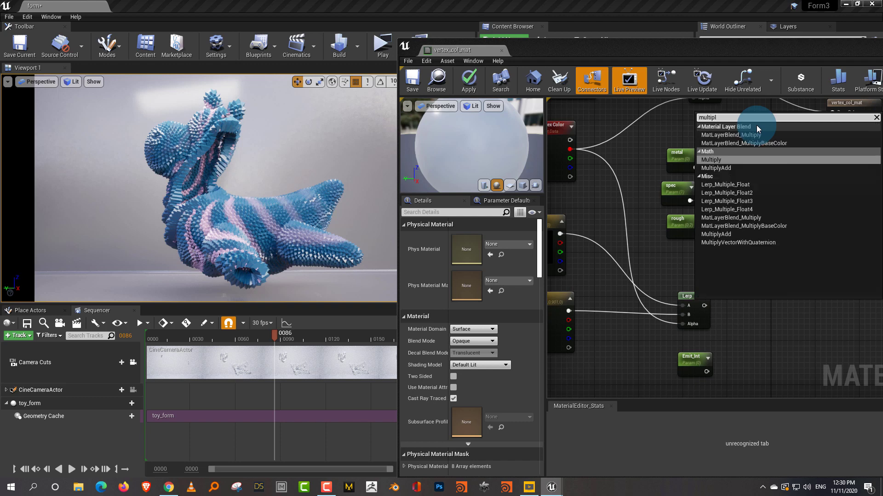
pyautogui.write('l')
pyautogui.press('Return')
pyautogui.scroll(1, 713, 302)
pyautogui.moveTo(708, 302); pyautogui.dragTo(752, 315)
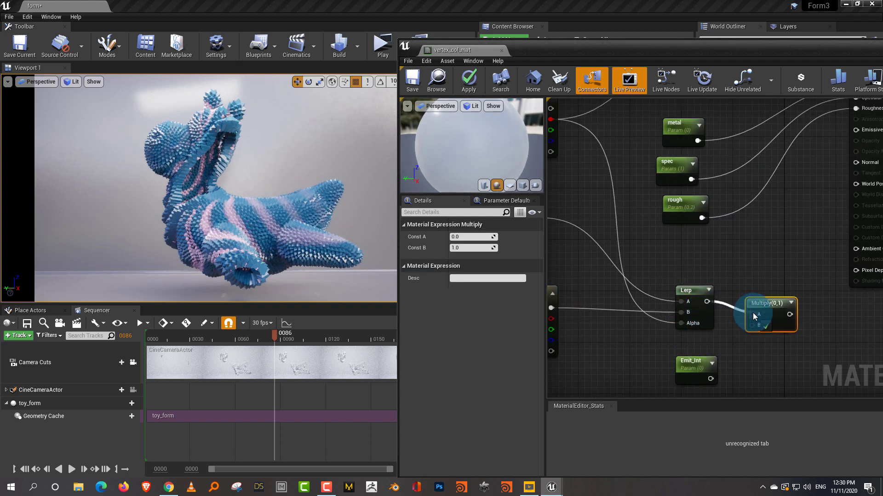
pyautogui.moveTo(710, 379); pyautogui.dragTo(754, 325)
pyautogui.moveTo(818, 227); pyautogui.dragTo(733, 210, button='right')
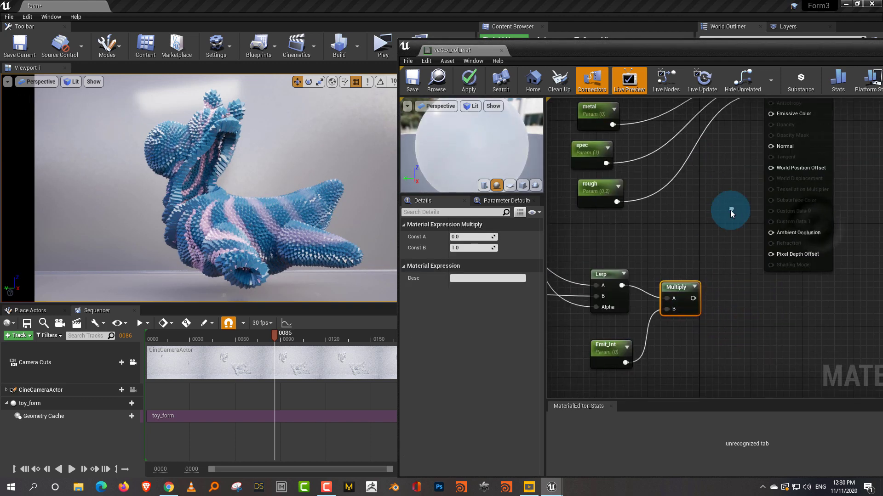
# Set the default value of Emit_Int to 1
pyautogui.click(610, 342)
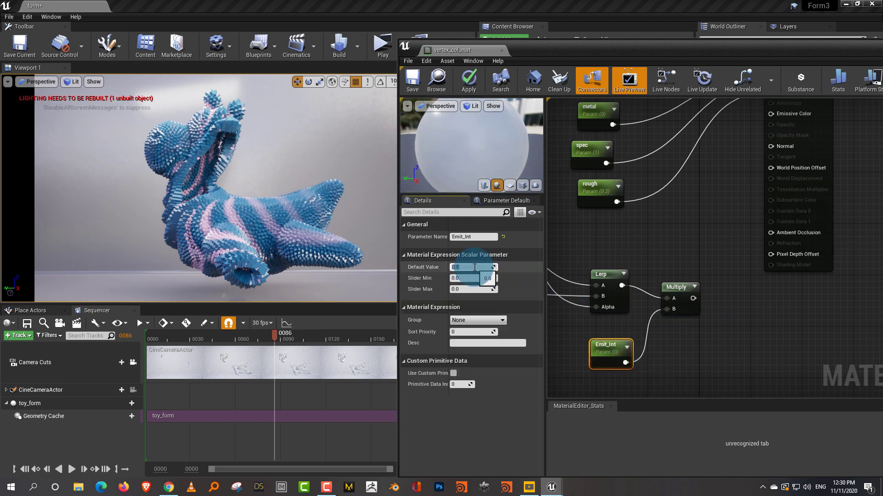
pyautogui.click(474, 268)
pyautogui.write('1')
pyautogui.press('Return')
# Wire the Multiply output into the material's Emissive Color input and save the material
pyautogui.moveTo(688, 229); pyautogui.dragTo(612, 271, button='right')
pyautogui.scroll(-1, 638, 308)
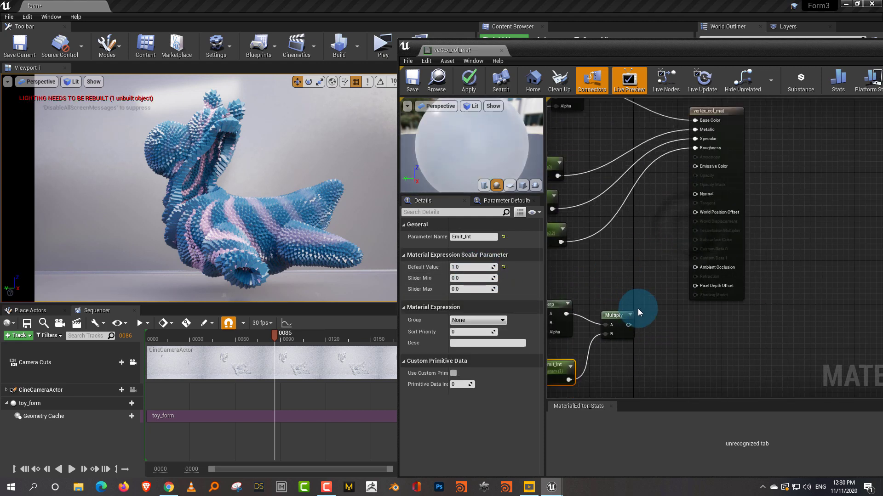
pyautogui.moveTo(628, 325); pyautogui.dragTo(695, 167)
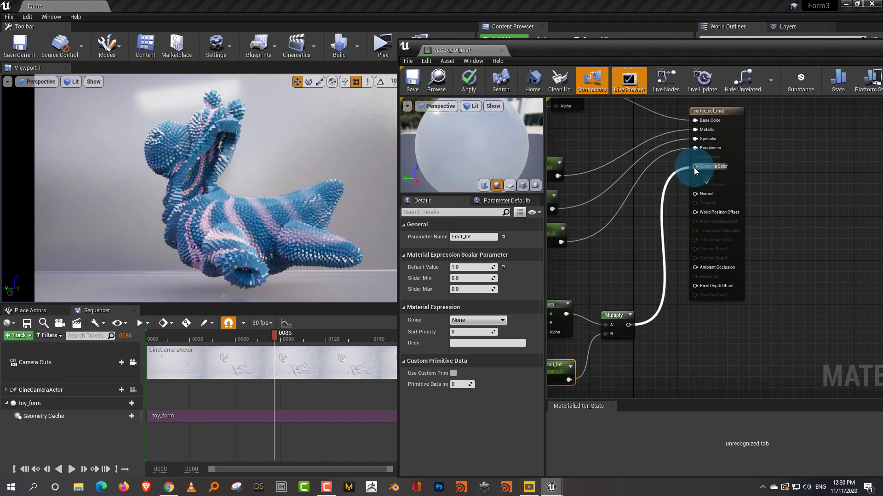
pyautogui.click(529, 118)
pyautogui.click(412, 79)
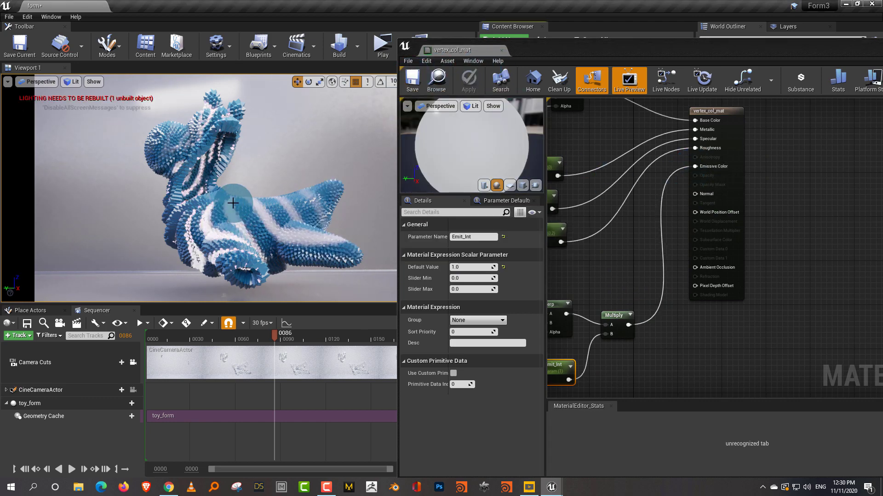
# Close the material and open vertex_col_mat_inst for editing, keeping the form visible beside its window
pyautogui.moveTo(661, 55); pyautogui.dragTo(597, 54)
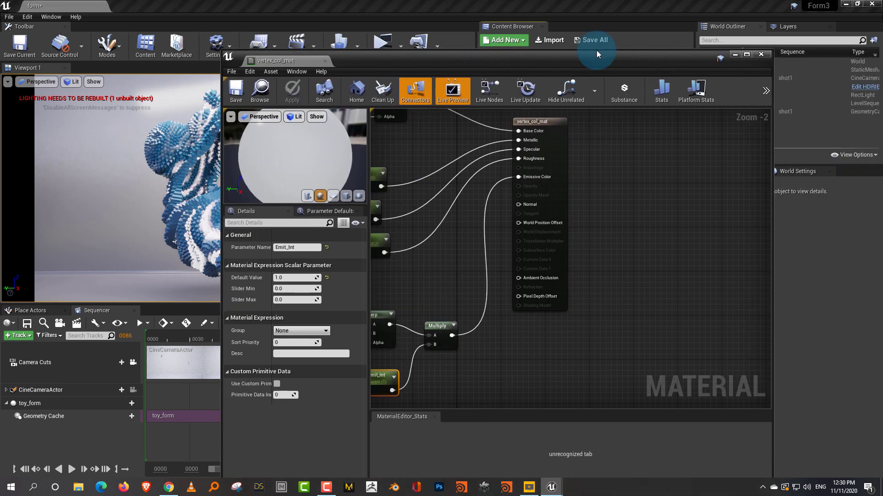
pyautogui.click(761, 54)
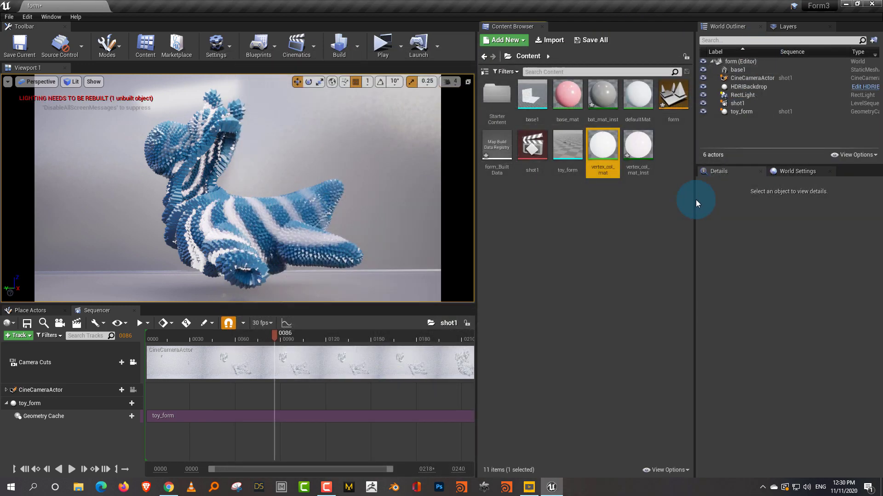
pyautogui.doubleClick(638, 146)
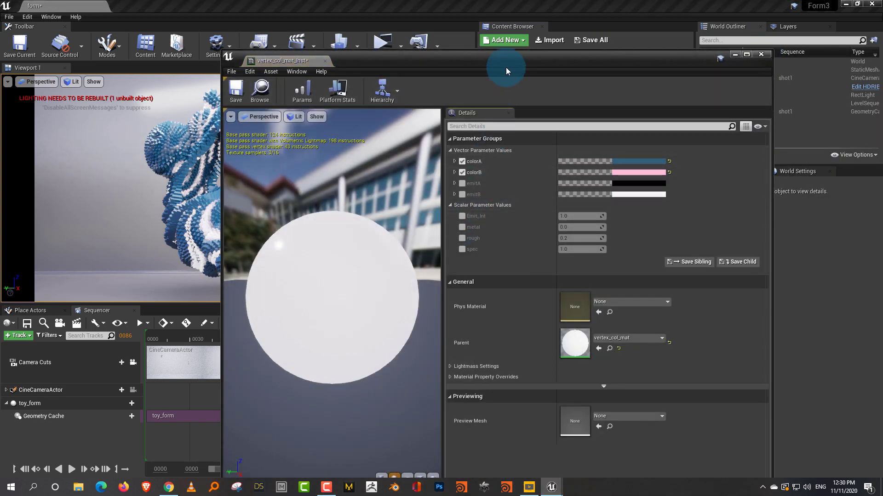
pyautogui.moveTo(505, 70); pyautogui.dragTo(630, 49)
# Enable the emitA, emitB, Emit_Int, metal, rough and spec overrides in the material instance
pyautogui.click(586, 163)
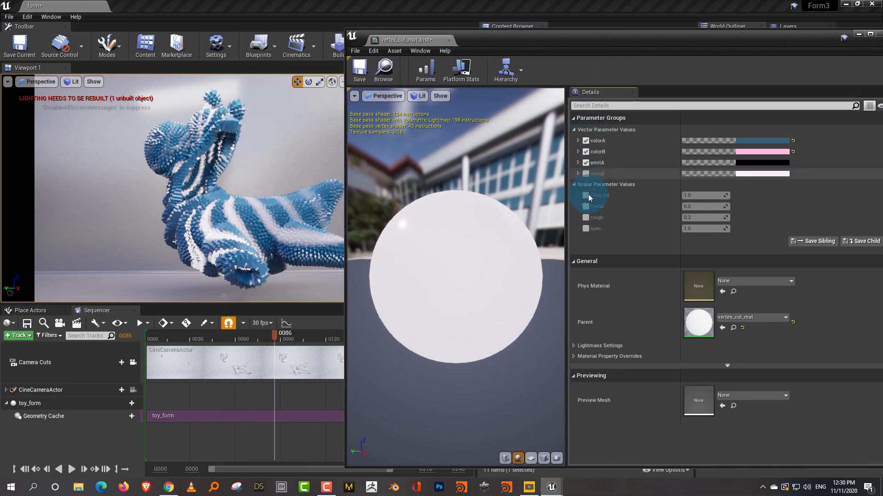
pyautogui.click(586, 196)
pyautogui.click(586, 174)
pyautogui.click(587, 206)
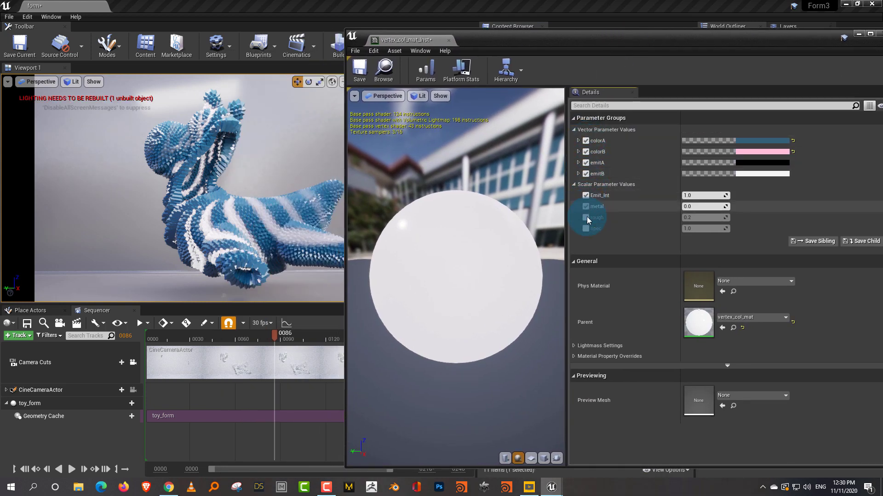
pyautogui.click(586, 217)
pyautogui.click(586, 228)
# Raise the instance's rough value to about 0.495 and change the emitB color to a salmon pink
pyautogui.moveTo(699, 206); pyautogui.dragTo(689, 226)
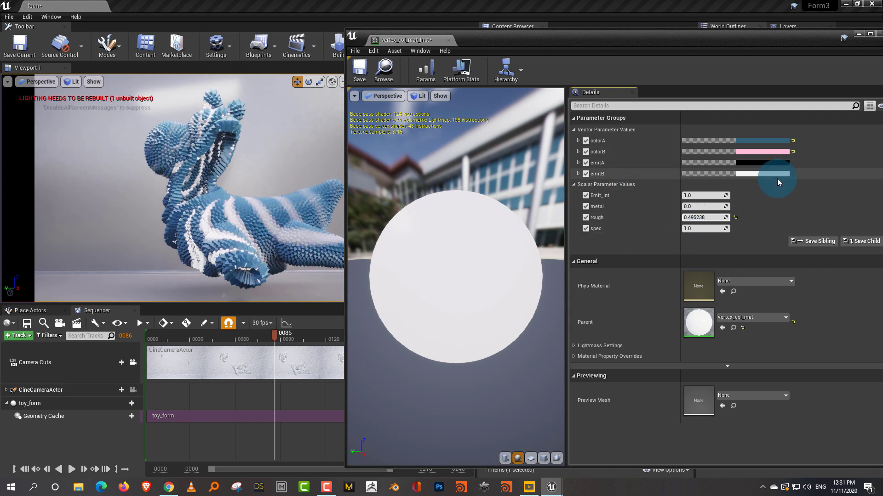
pyautogui.click(749, 175)
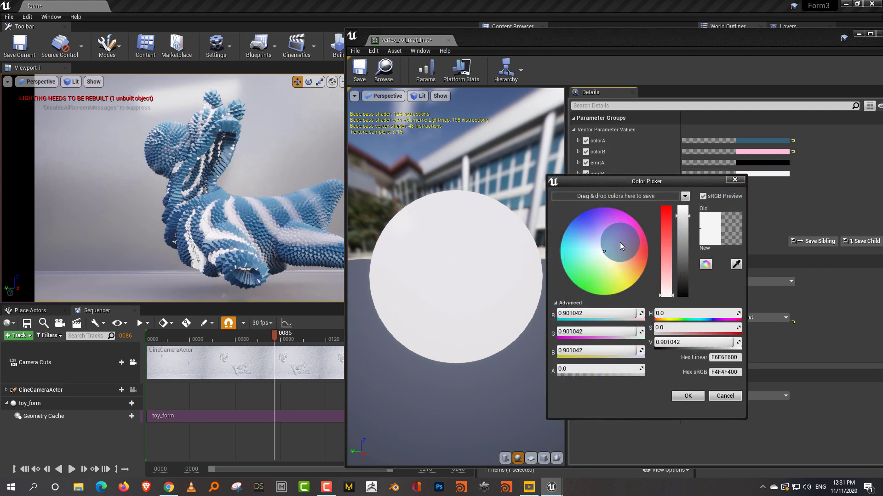
pyautogui.moveTo(603, 247); pyautogui.dragTo(634, 251)
pyautogui.click(688, 396)
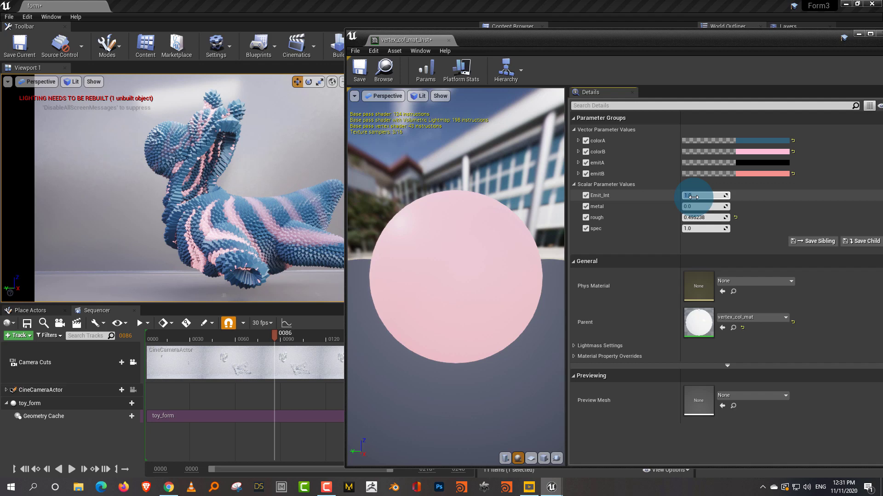
# Apply dark blue with sRGB hex 1A4A7300 to colorA and set Emit_Int to 5
pyautogui.moveTo(692, 197); pyautogui.dragTo(693, 197)
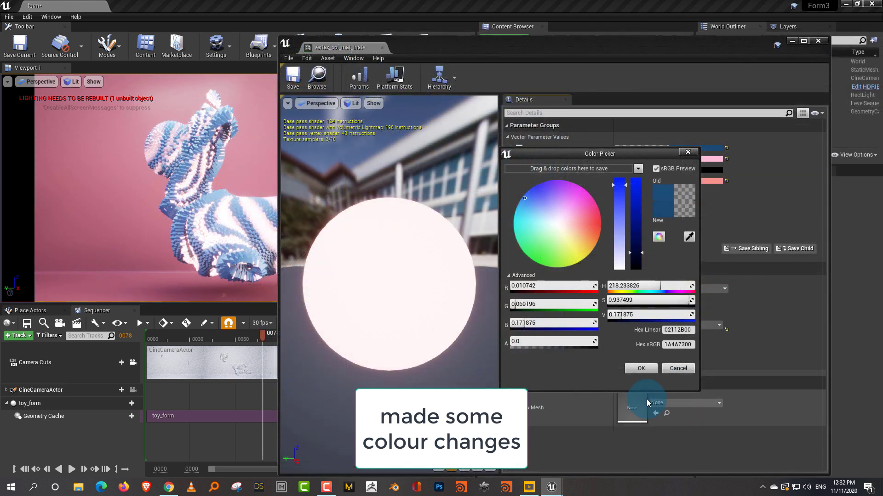
pyautogui.click(647, 368)
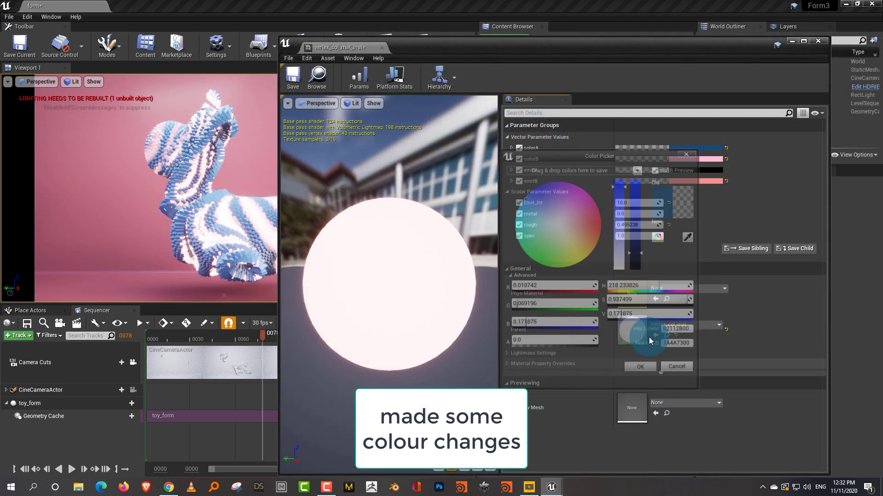
pyautogui.click(633, 203)
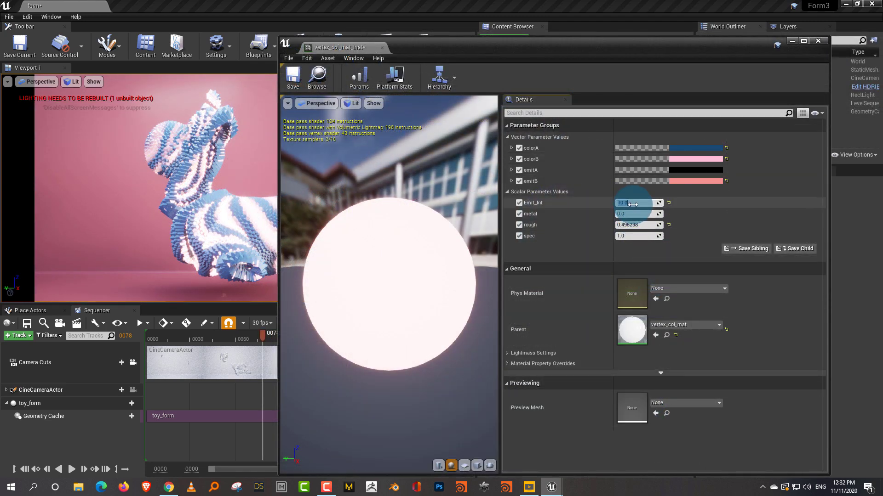
pyautogui.write('5')
pyautogui.press('Return')
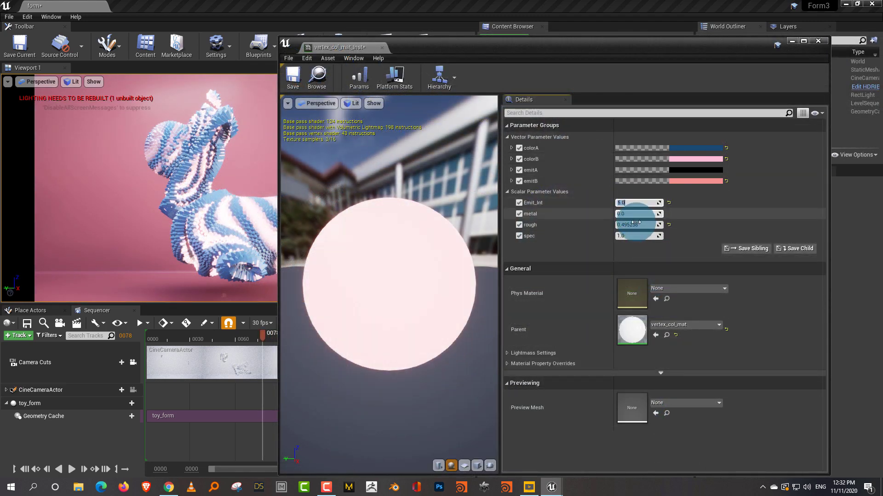
# Make the colorB pink more saturated, with a saturation of about 0.67
pyautogui.click(691, 158)
pyautogui.moveTo(613, 228); pyautogui.dragTo(611, 211)
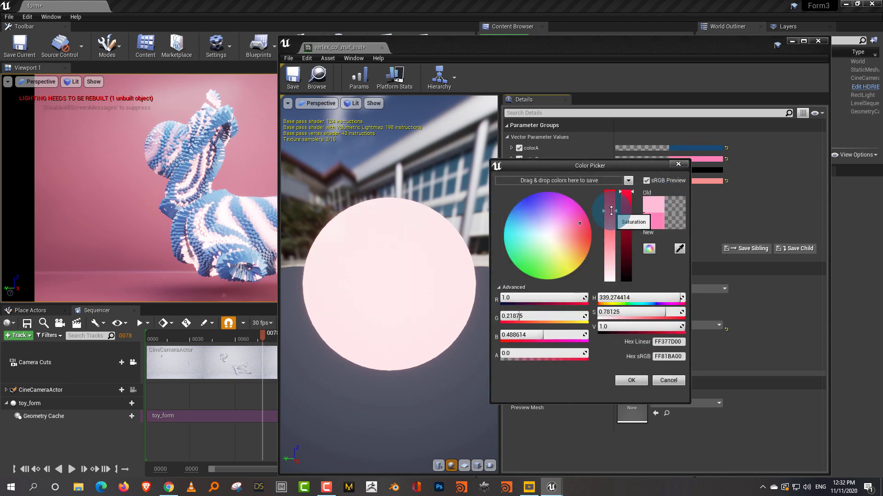
pyautogui.click(632, 381)
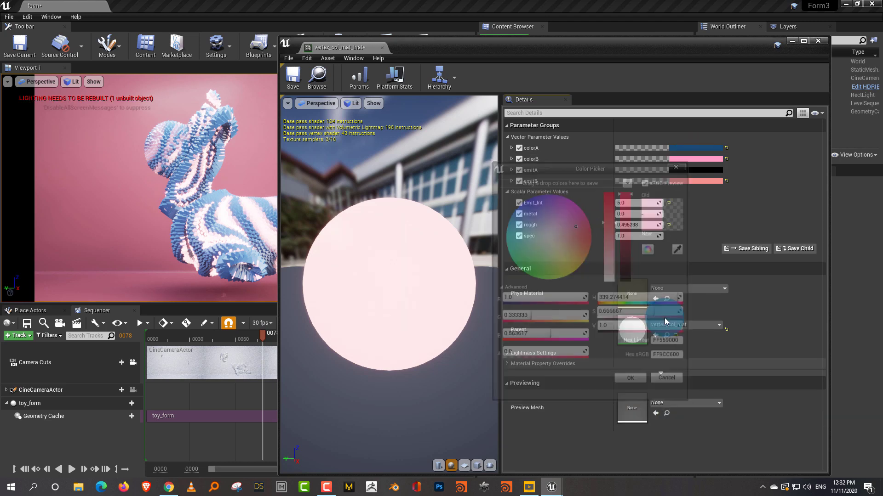
# Raise the brightness of the material instance's emitB color and pick a different tint for it
pyautogui.click(688, 181)
pyautogui.moveTo(624, 242); pyautogui.dragTo(624, 222)
pyautogui.moveTo(580, 251); pyautogui.dragTo(568, 244)
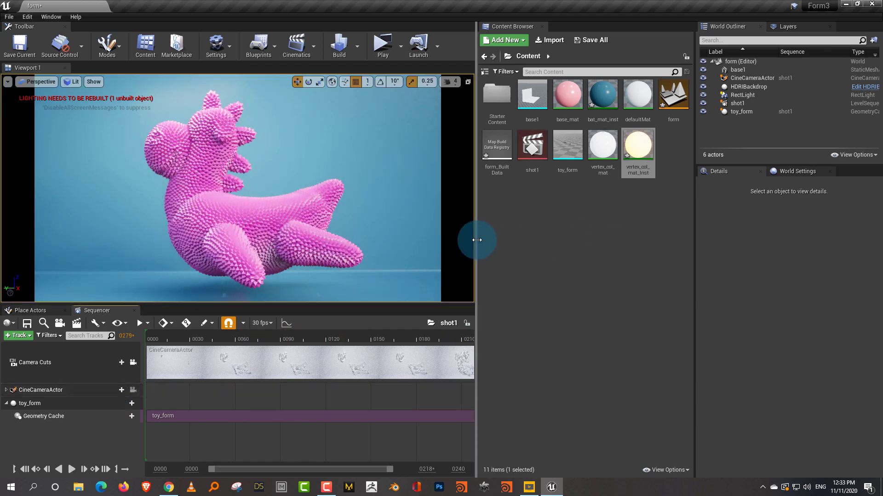
# Widen the viewport and Sequencer area and play the shot1 animation to preview the material on toy_form
pyautogui.moveTo(476, 240); pyautogui.dragTo(620, 246)
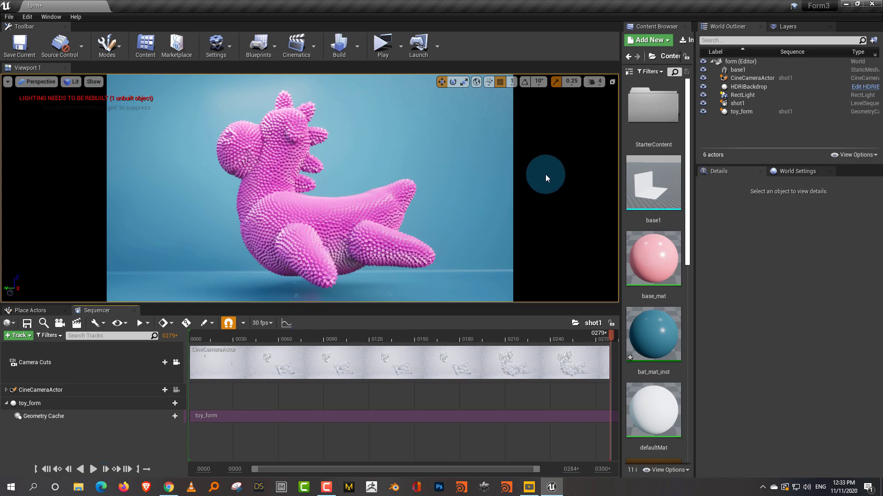
pyautogui.press('space')
pyautogui.moveTo(620, 161)
pyautogui.mouseDown()
pyautogui.moveTo(554, 167)
pyautogui.moveTo(628, 162)
pyautogui.mouseUp()
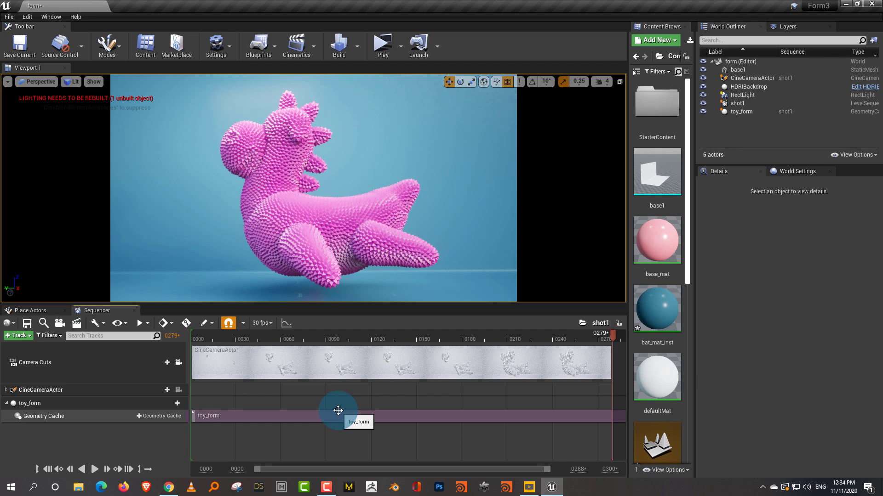
# Scrub the shot1 timeline to frame 93, back to frame 4 and forward again to examine the glow on toy_form
pyautogui.moveTo(492, 339); pyautogui.dragTo(330, 338)
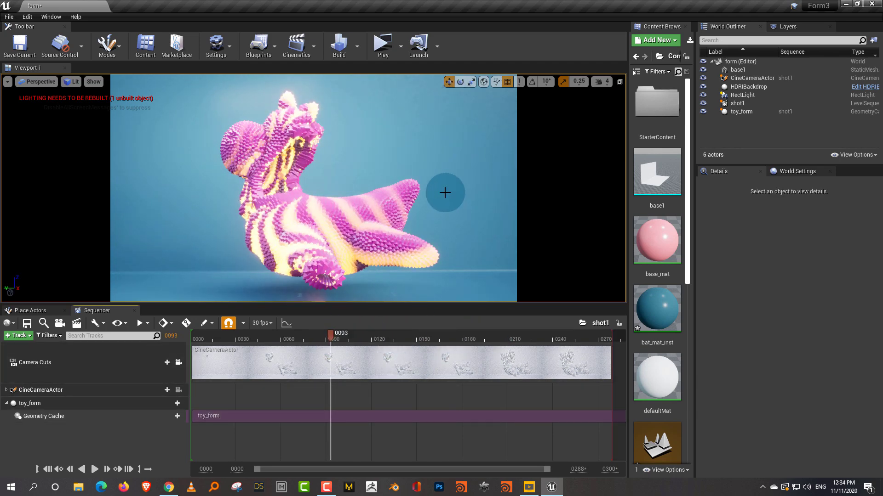
pyautogui.moveTo(333, 337); pyautogui.dragTo(196, 347)
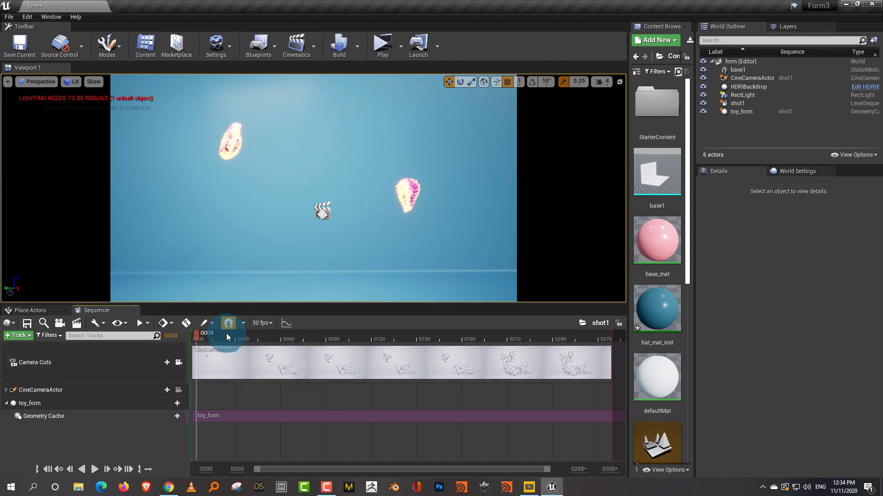
pyautogui.moveTo(226, 339); pyautogui.dragTo(330, 336)
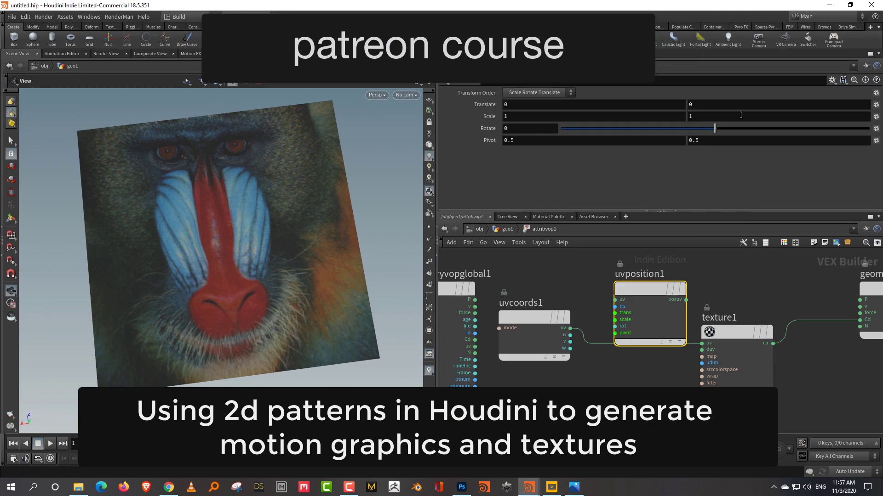
pyautogui.scroll(3, 707, 295)
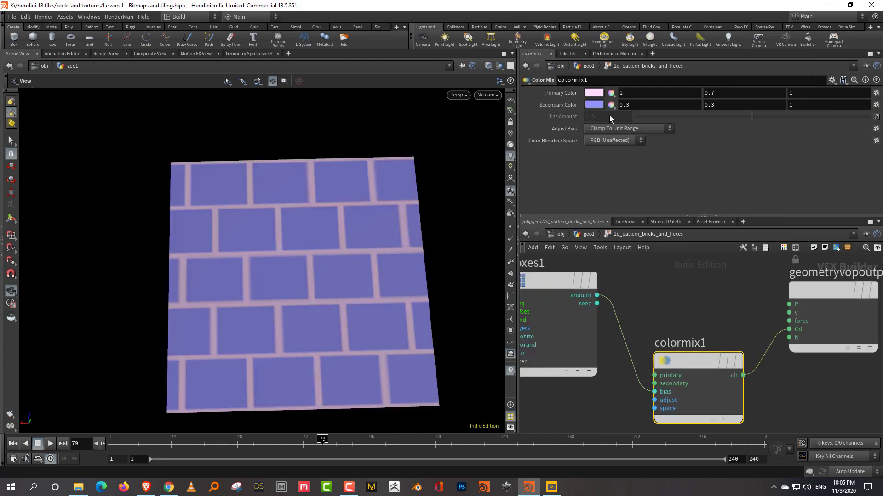
pyautogui.click(611, 105)
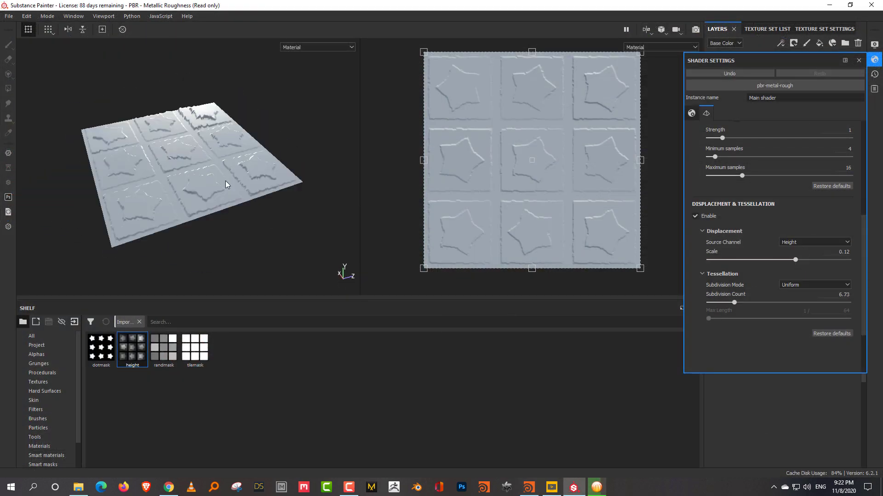
pyautogui.keyDown('alt'); pyautogui.moveTo(226, 184); pyautogui.dragTo(63, 167); pyautogui.keyUp('alt')
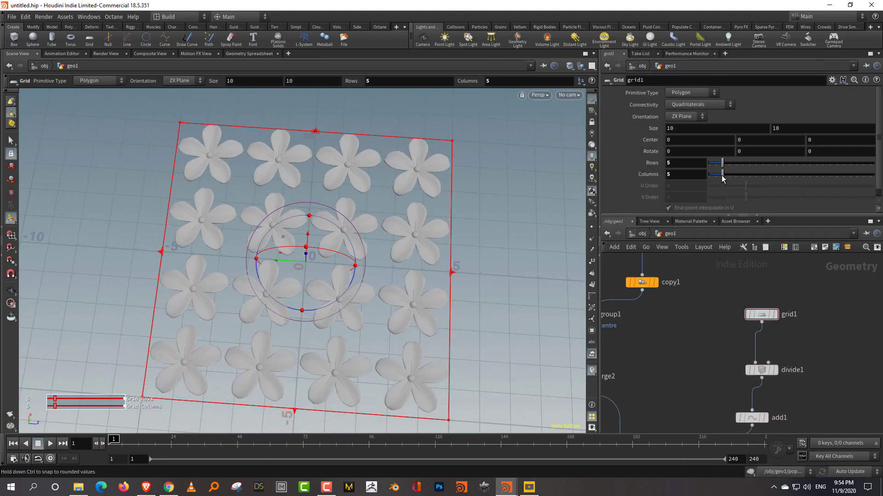
pyautogui.press('Escape')
pyautogui.moveTo(414, 239); pyautogui.dragTo(404, 203)
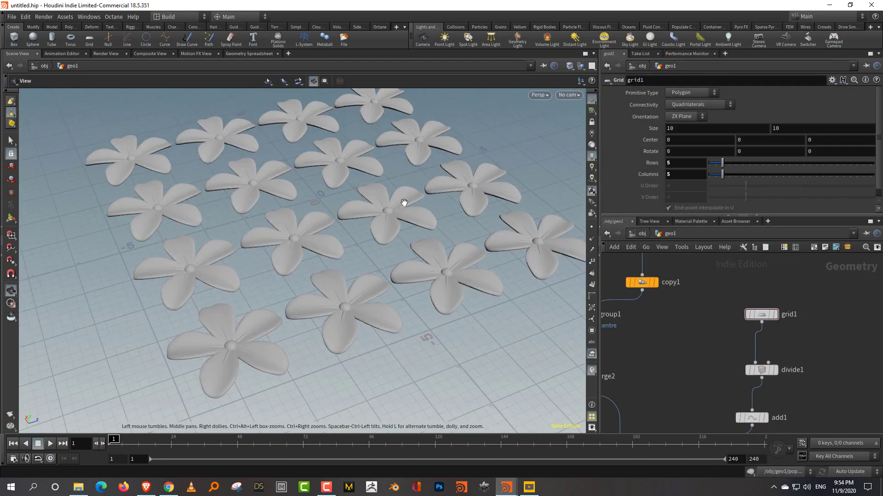